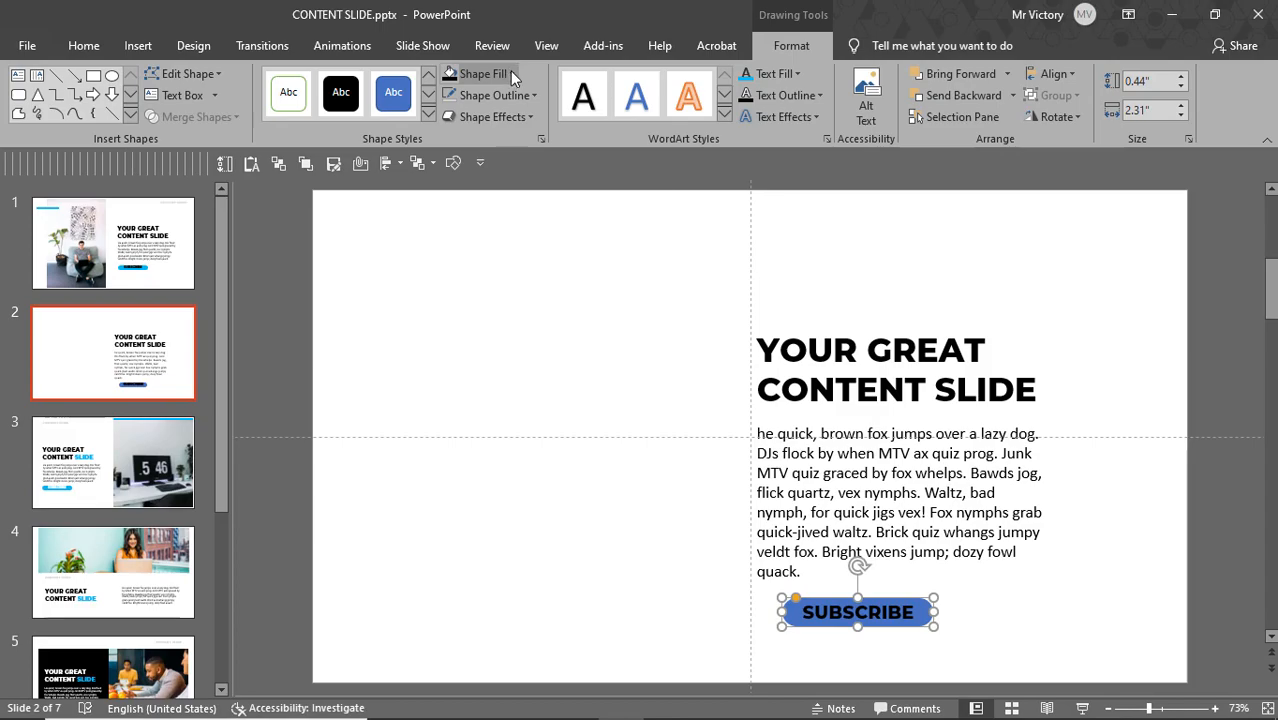
# - Fill the rounded shape behind the SUBSCRIBE text with light blue
pyautogui.click(510, 73)
pyautogui.click(545, 220)
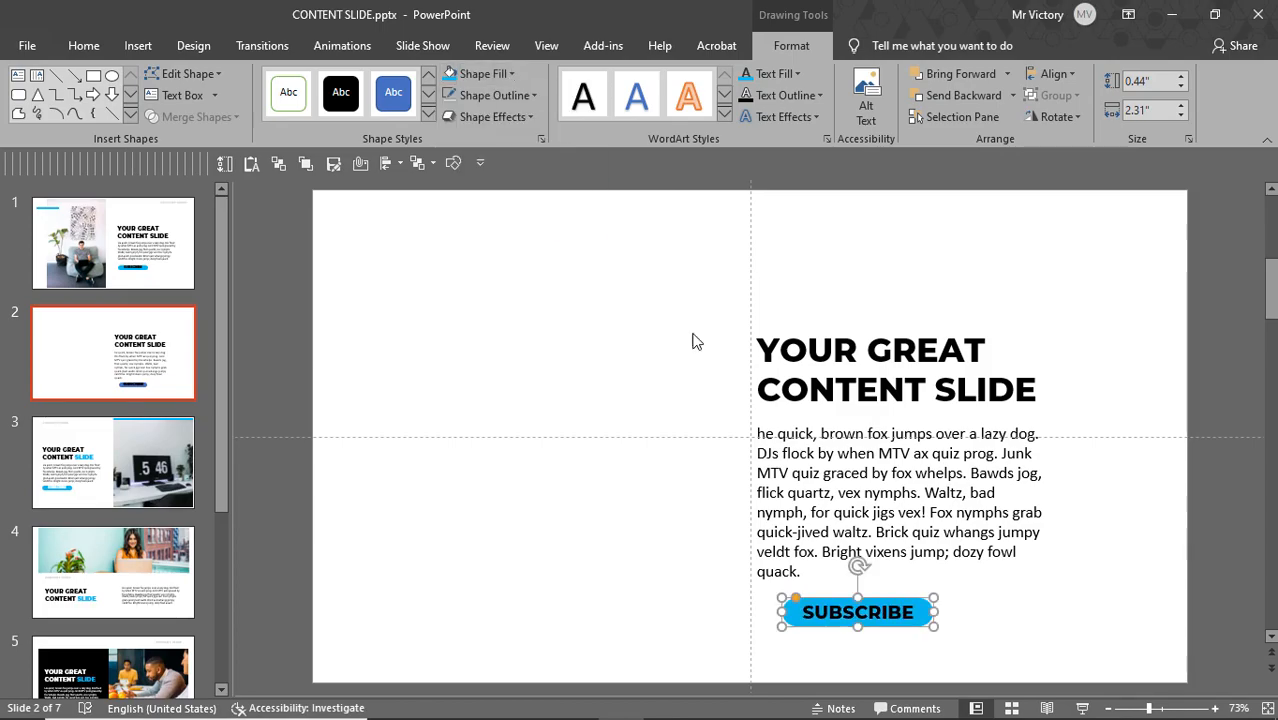
# - Group the SUBSCRIBE text with its rounded shape and move the button to align beneath the start of the paragraph
pyautogui.click(922, 616)
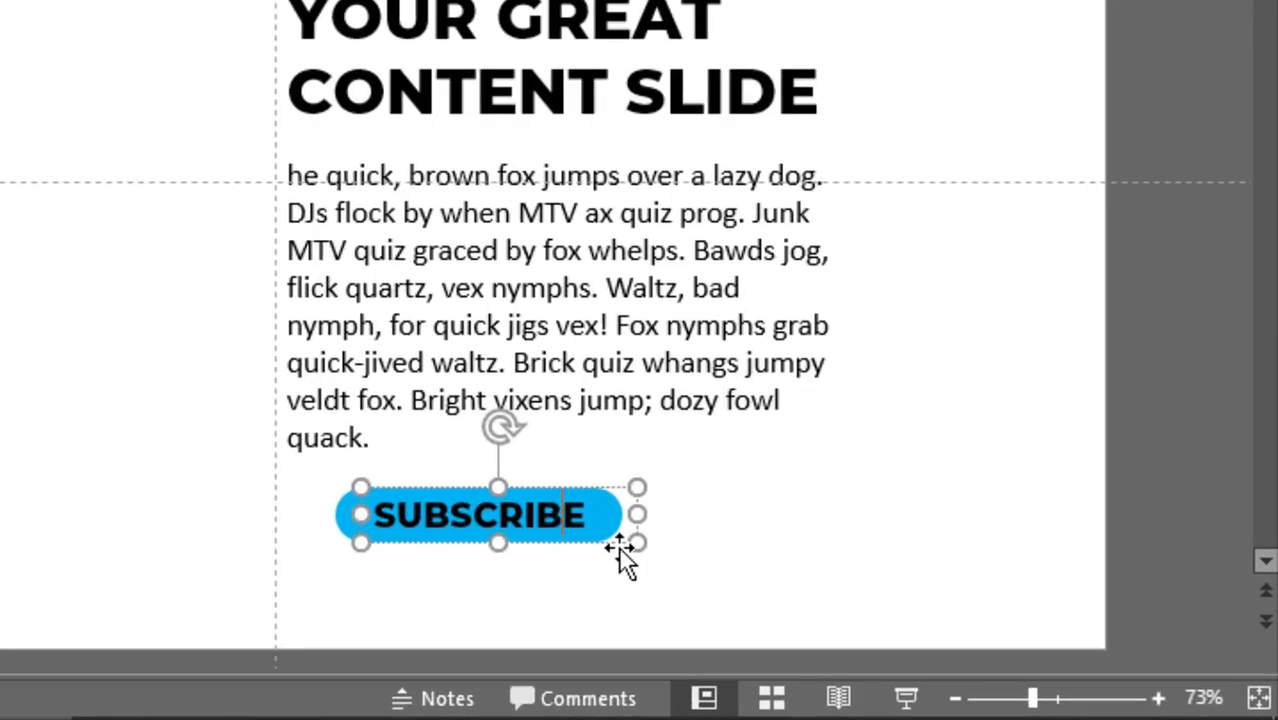
pyautogui.click(620, 548)
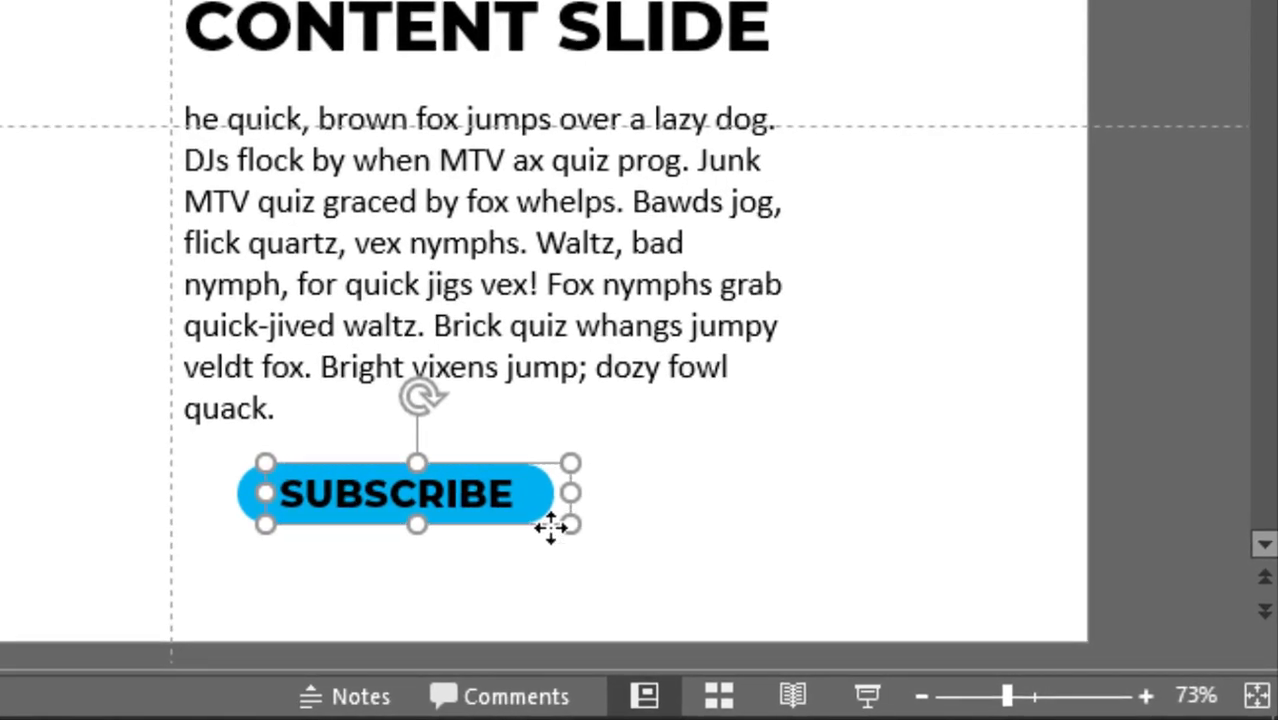
pyautogui.hotkey('ctrl', 'g')
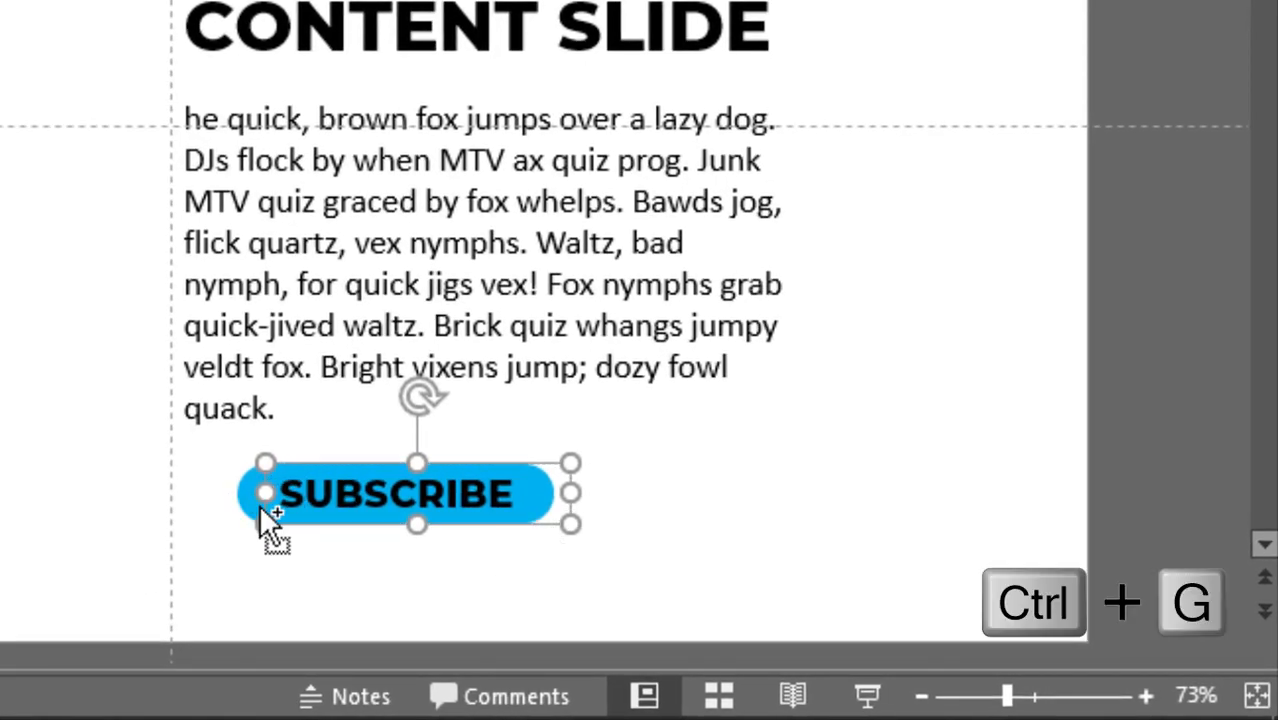
pyautogui.keyDown('ctrl'); pyautogui.click(245, 505); pyautogui.keyUp('ctrl')
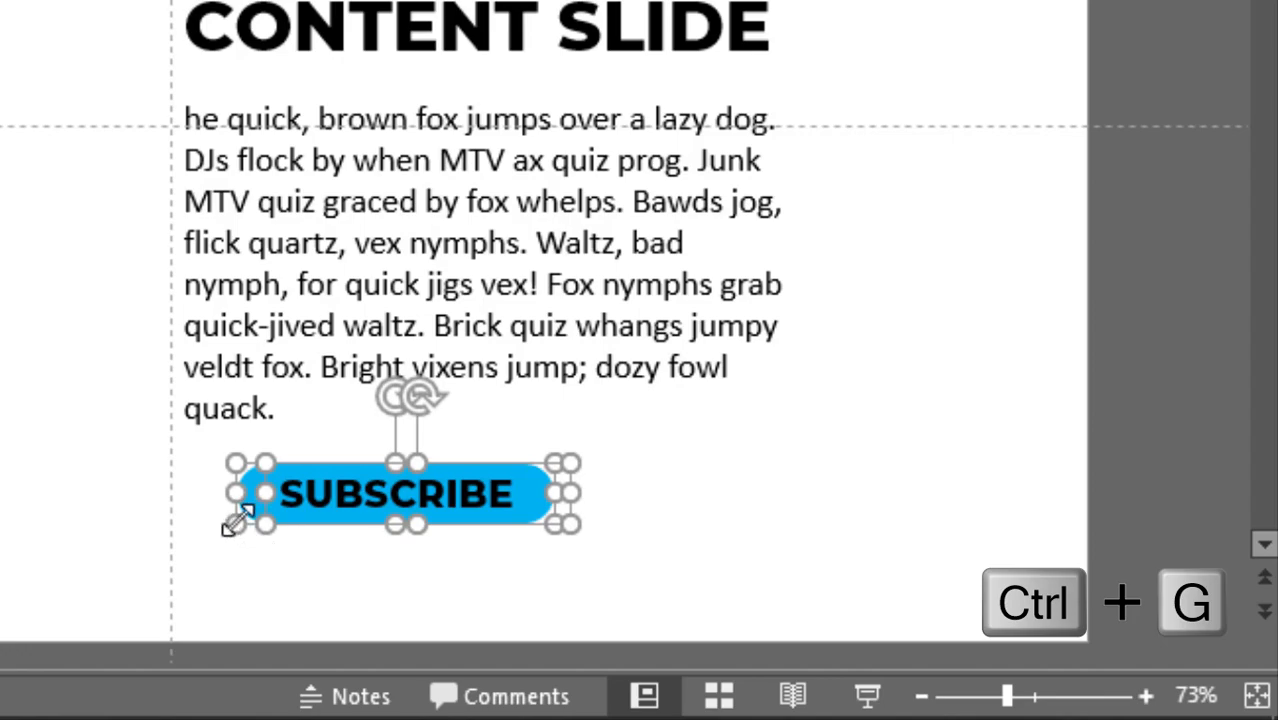
pyautogui.hotkey('ctrl', 'g')
pyautogui.moveTo(277, 546); pyautogui.dragTo(224, 549)
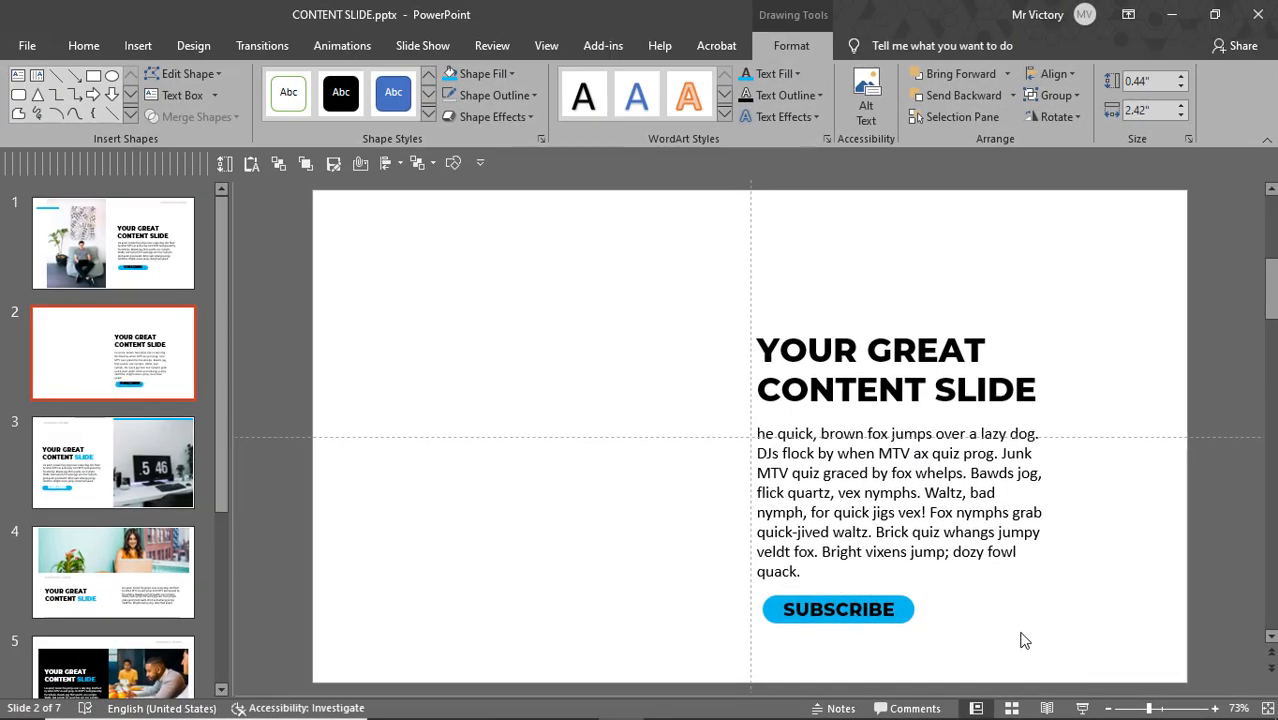
pyautogui.click(1016, 636)
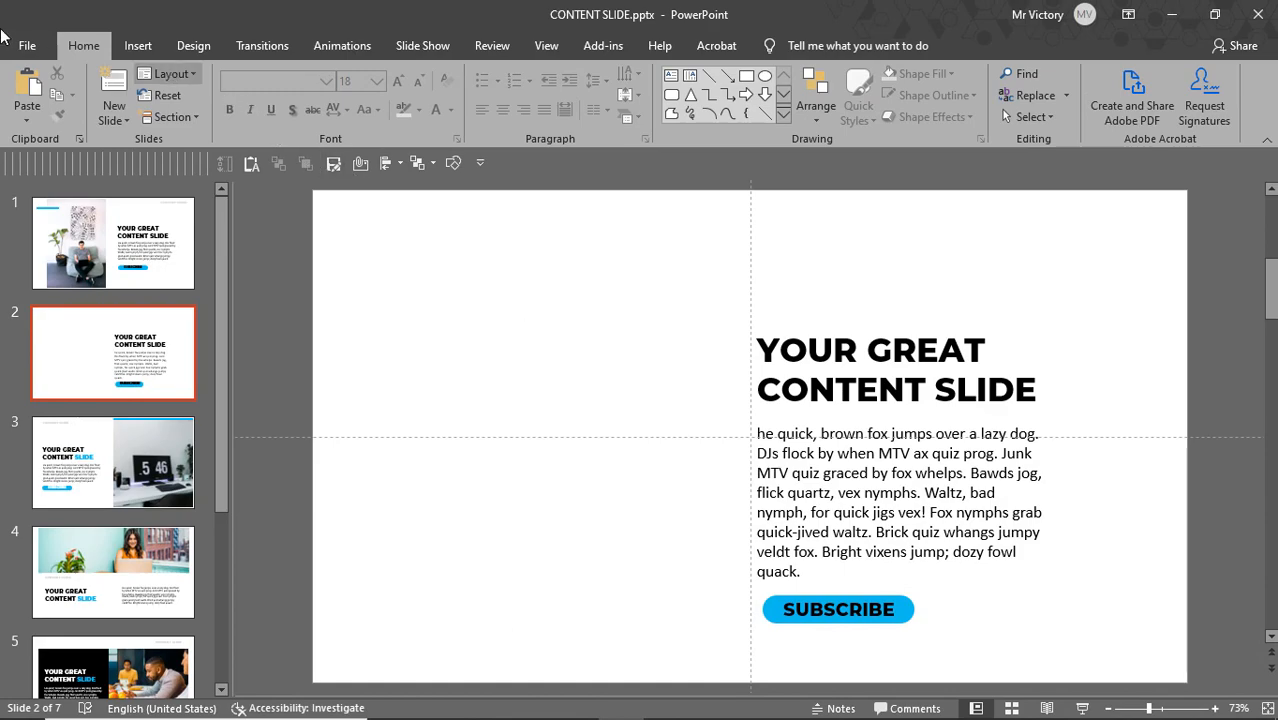
# - Insert man-sitting-cozy-while-working-on-his-laptop-3153203.jpg from the PICTURES folder and place it on the slide's left half, clear of the text
pyautogui.click(138, 45)
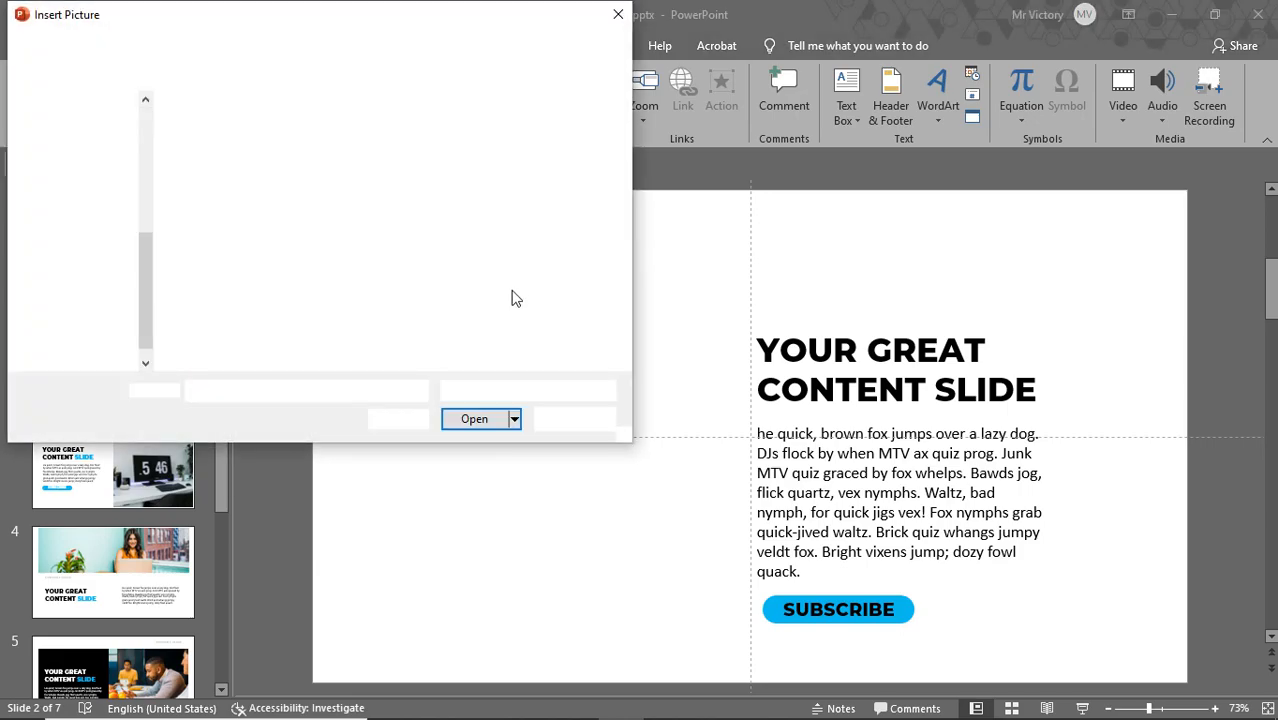
pyautogui.doubleClick(220, 160)
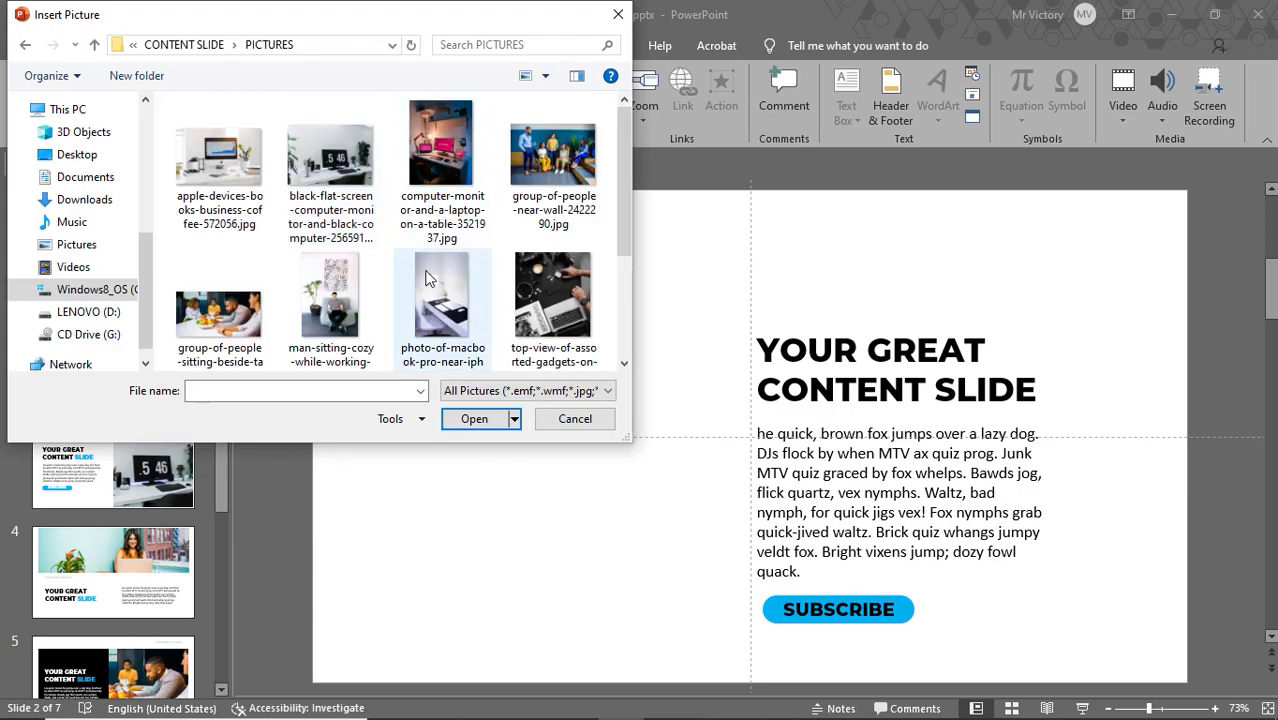
pyautogui.click(331, 300)
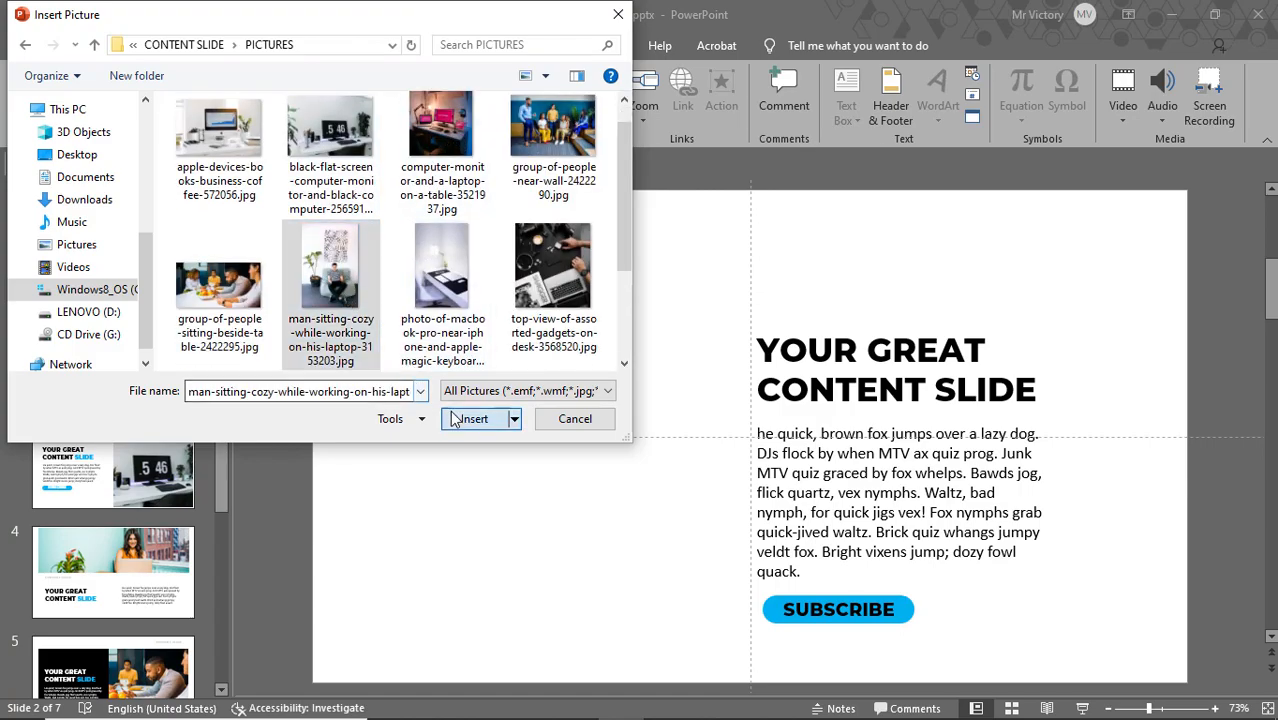
pyautogui.click(450, 418)
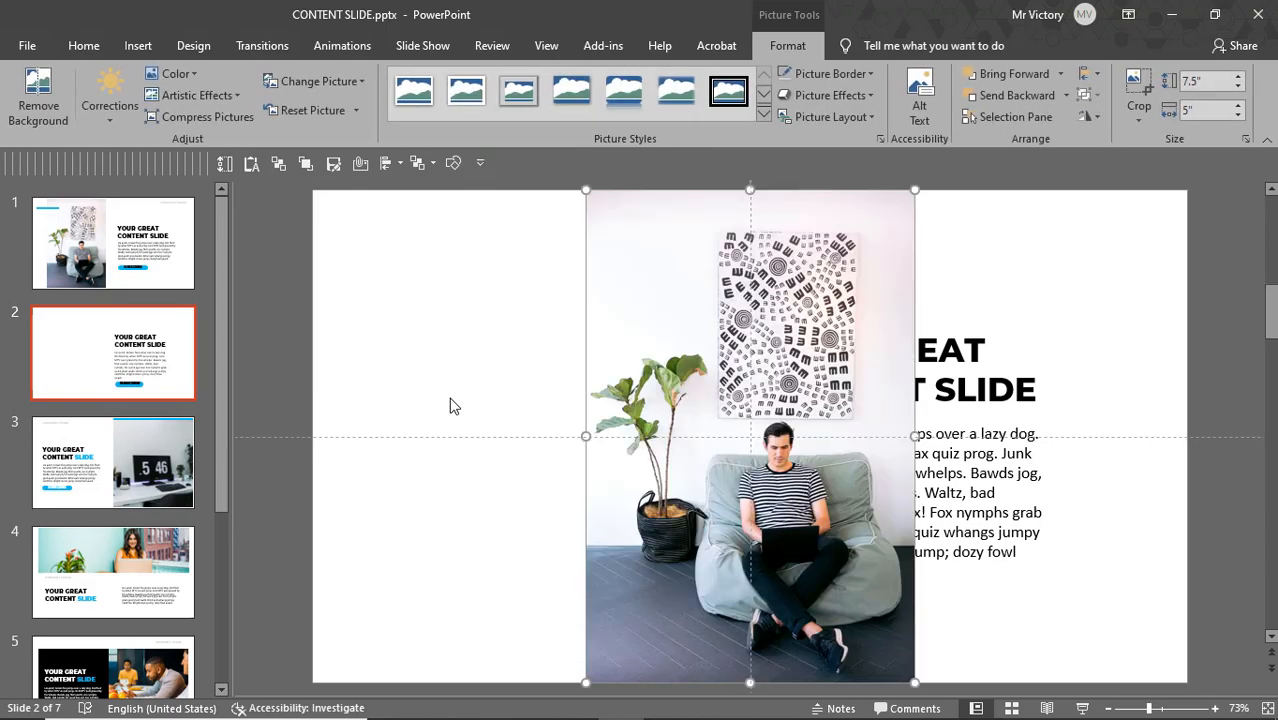
pyautogui.moveTo(666, 430); pyautogui.dragTo(452, 432)
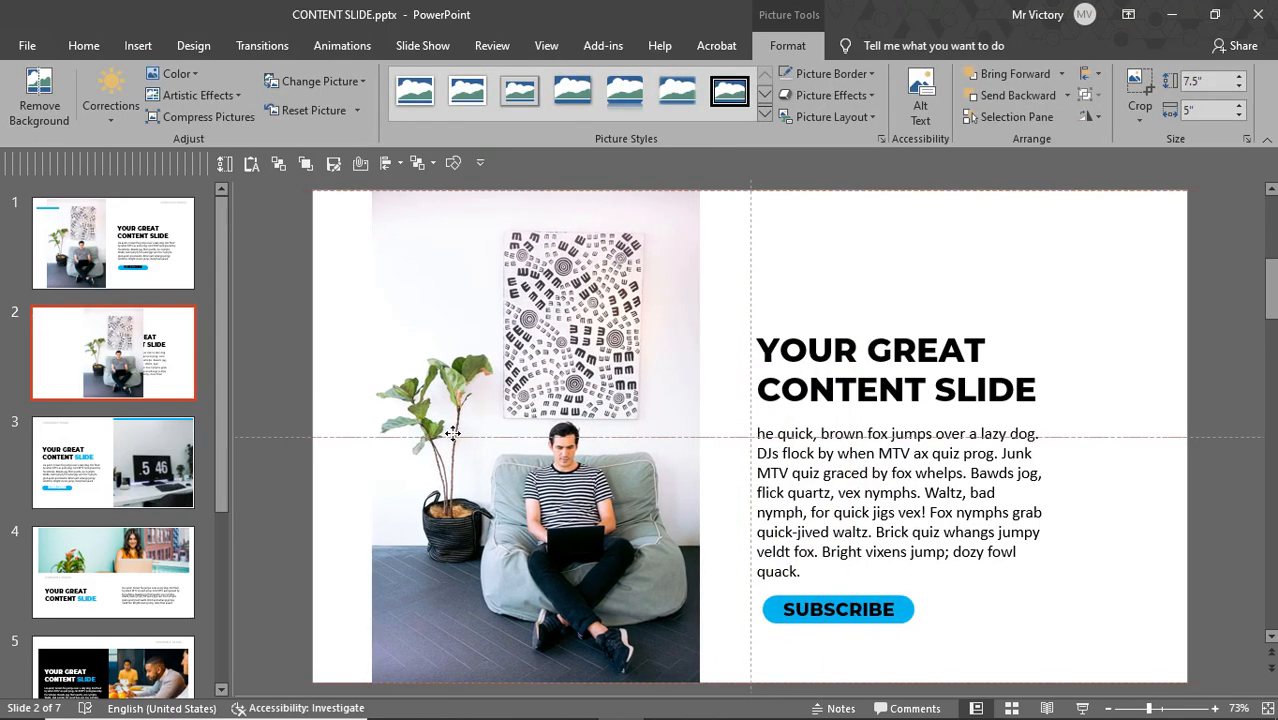
pyautogui.click(1070, 538)
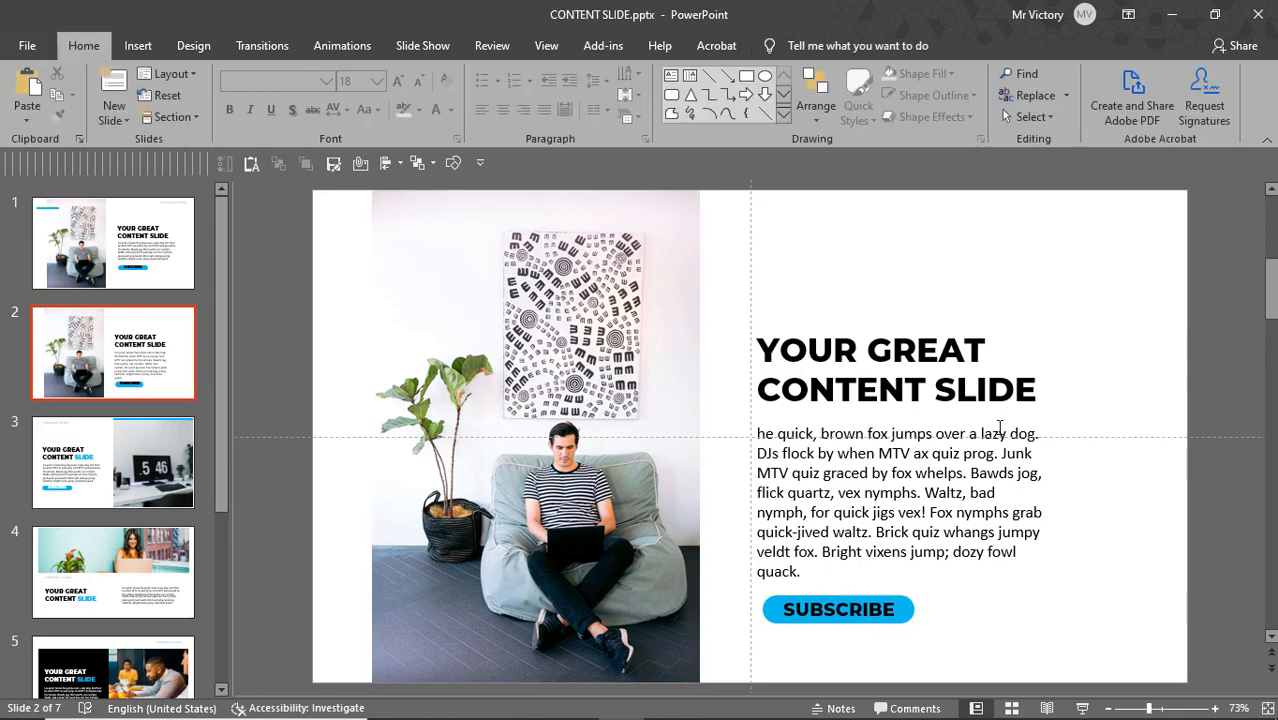
# - Draw a thin horizontal rectangle about 2.41" wide and 0.19" high above the slide title
pyautogui.click(746, 76)
pyautogui.moveTo(798, 267); pyautogui.dragTo(957, 279)
pyautogui.click(965, 316)
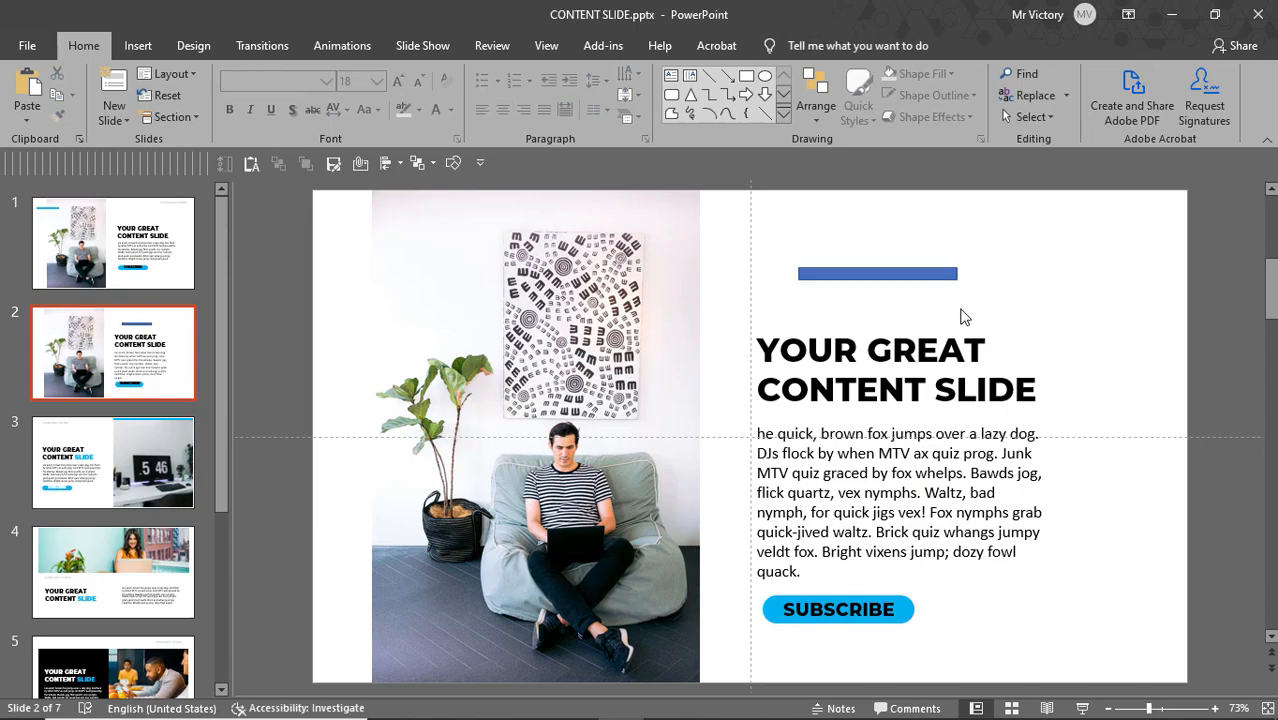
# - Fill the thin rectangle with light blue and place it across the photo's upper left edge
pyautogui.click(860, 282)
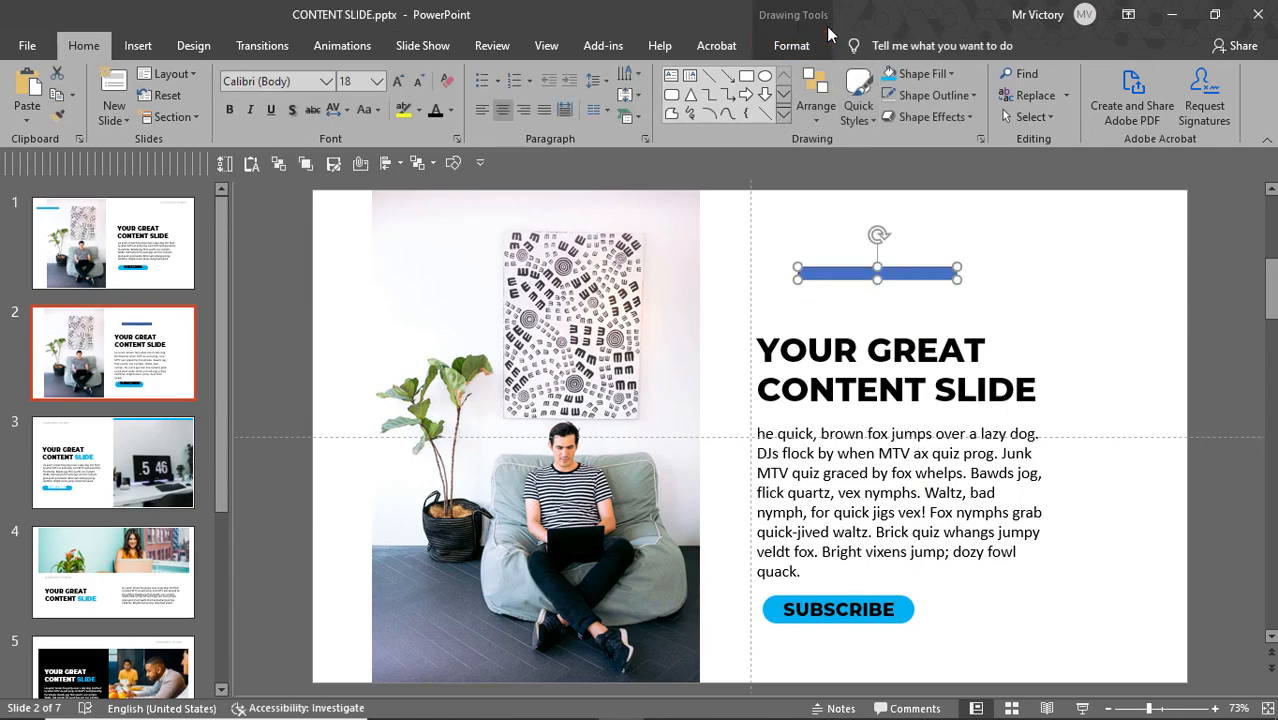
pyautogui.click(813, 49)
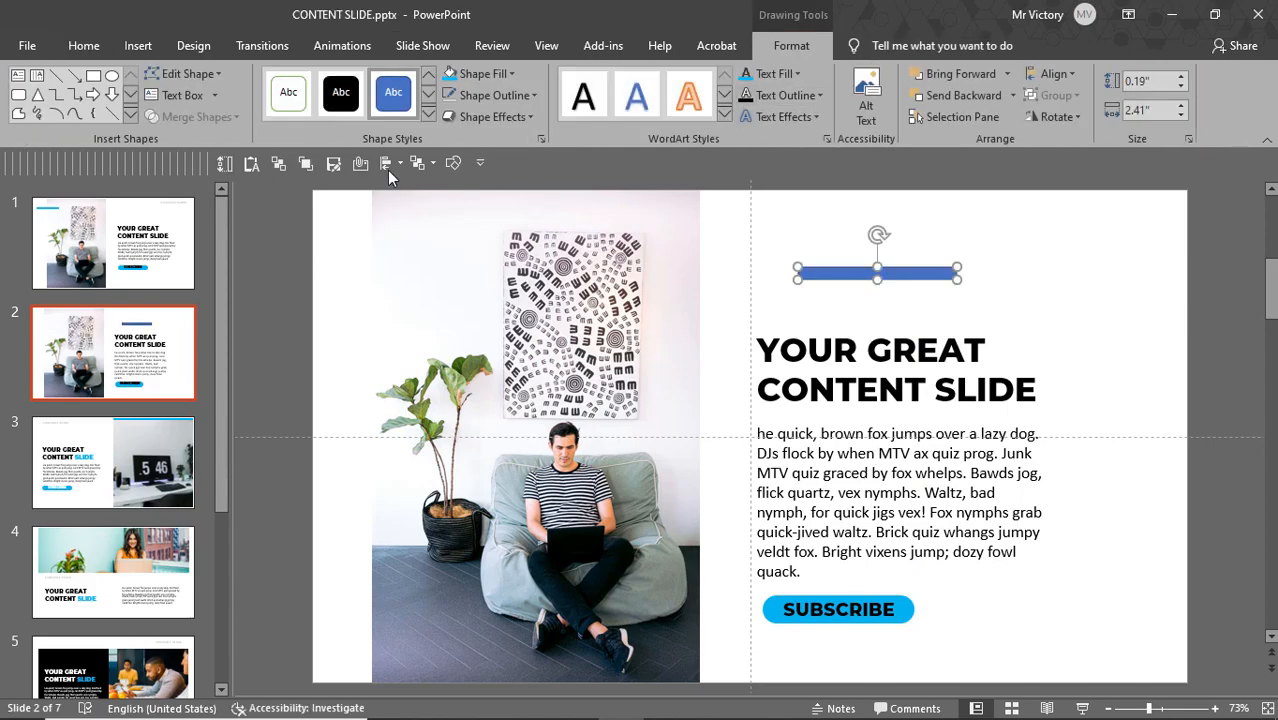
pyautogui.click(449, 74)
pyautogui.moveTo(890, 277); pyautogui.dragTo(402, 248)
pyautogui.click(1121, 424)
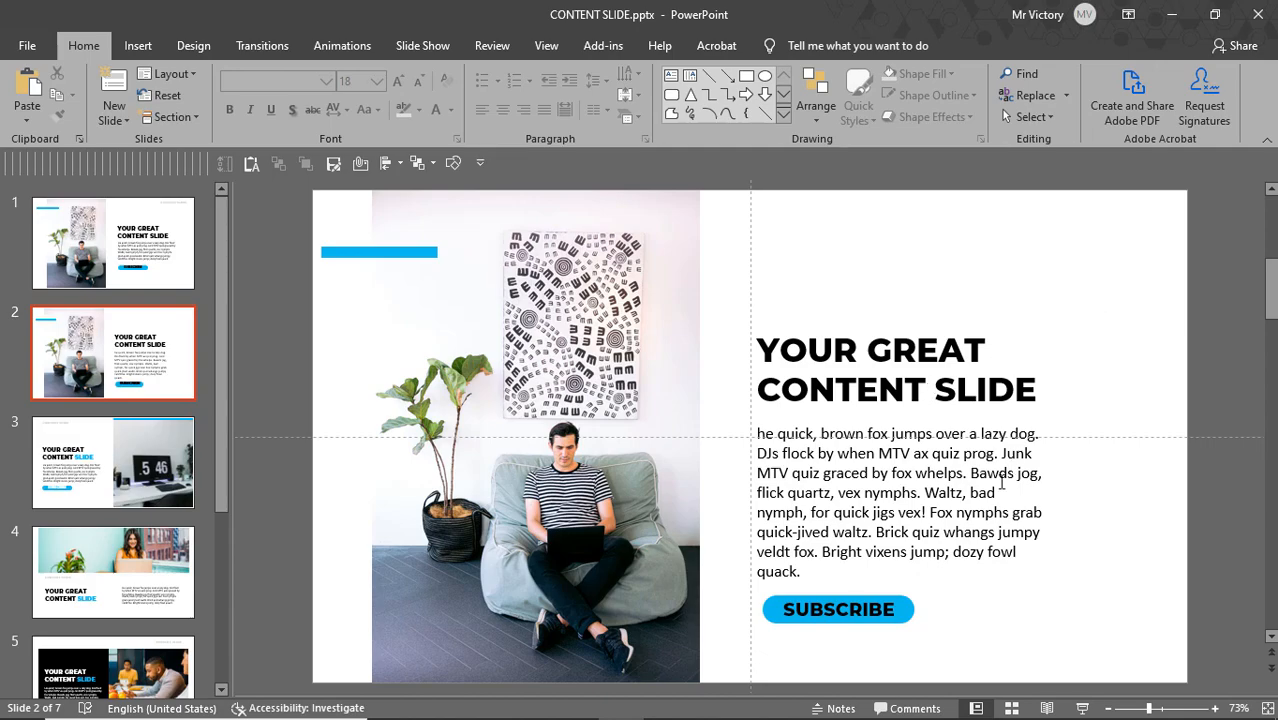
# - Duplicate the title text box above the original and replace the copy's text with CONTENT SLIDE
pyautogui.click(884, 606)
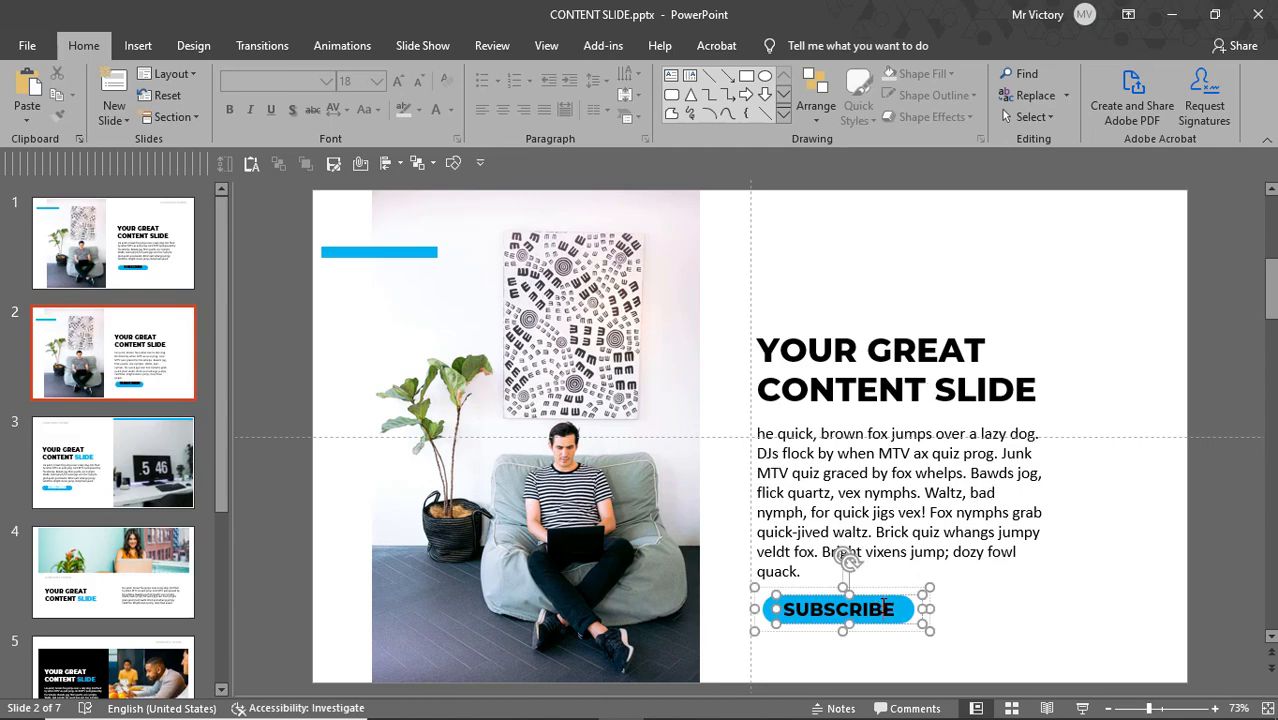
pyautogui.click(906, 392)
pyautogui.moveTo(952, 330); pyautogui.dragTo(952, 236)
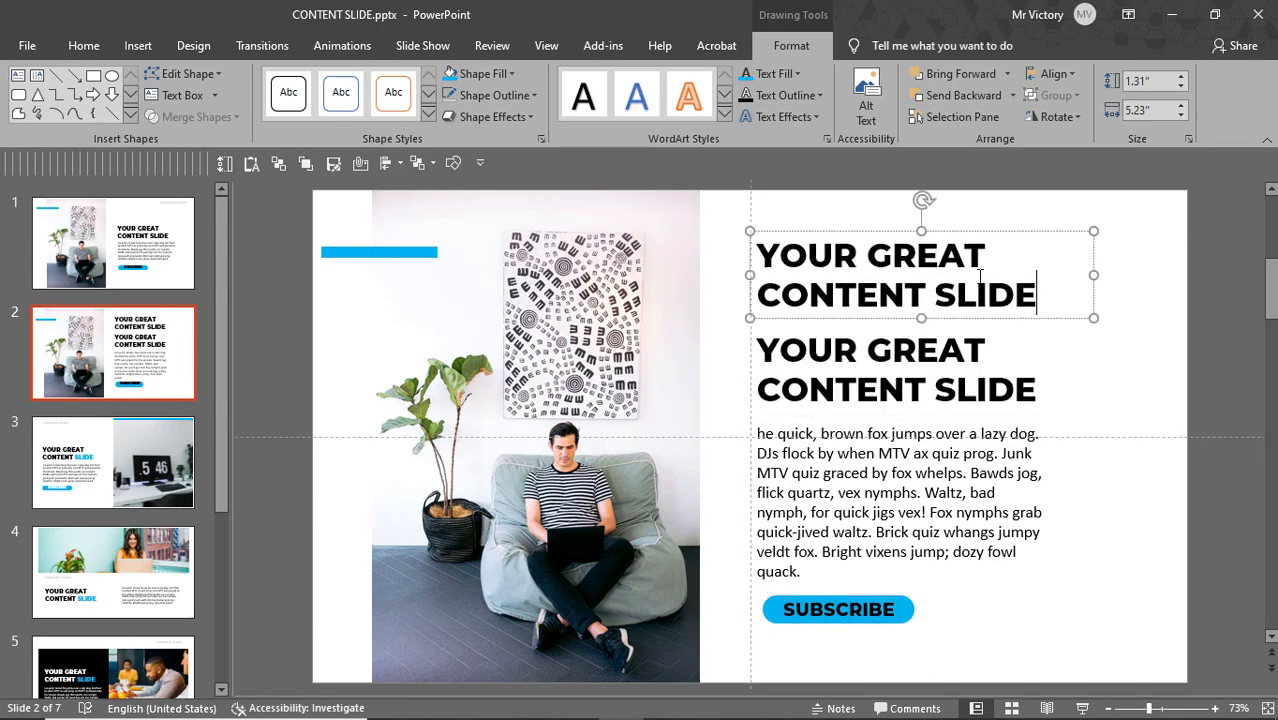
pyautogui.tripleClick(1033, 294)
pyautogui.write('CO')
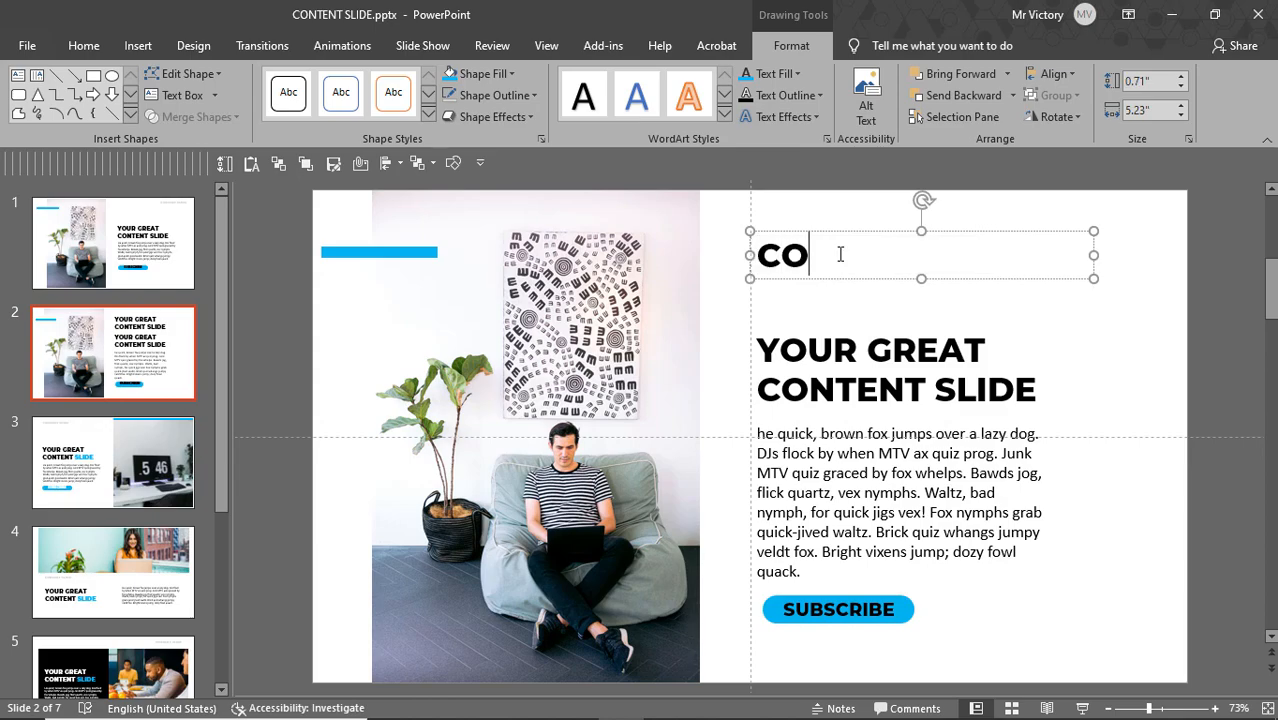
pyautogui.write('NTENT SLIDE')
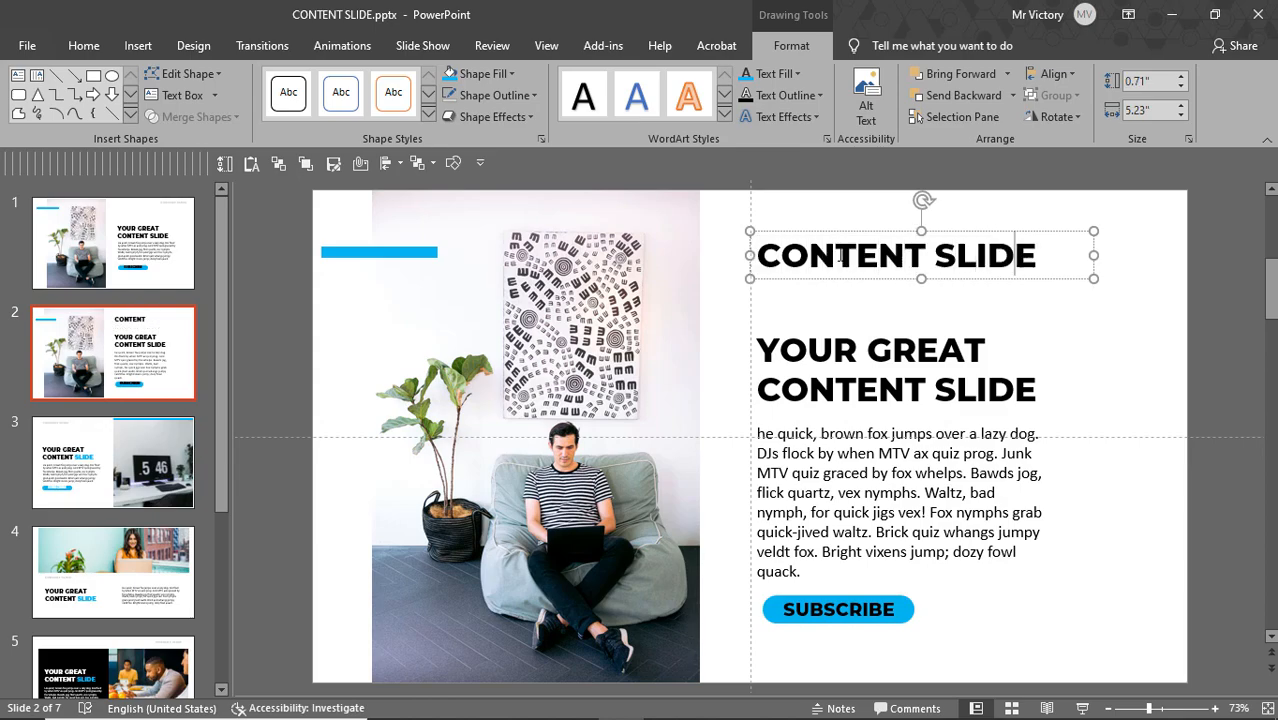
# - Reduce the CONTENT SLIDE label's font size to 16 and narrow its text box to about 2.28"
pyautogui.moveTo(1040, 256); pyautogui.dragTo(756, 256)
pyautogui.click(1006, 200)
pyautogui.click(1006, 200)
pyautogui.click(1006, 200)
pyautogui.click(1006, 200)
pyautogui.click(1006, 200)
pyautogui.click(1006, 200)
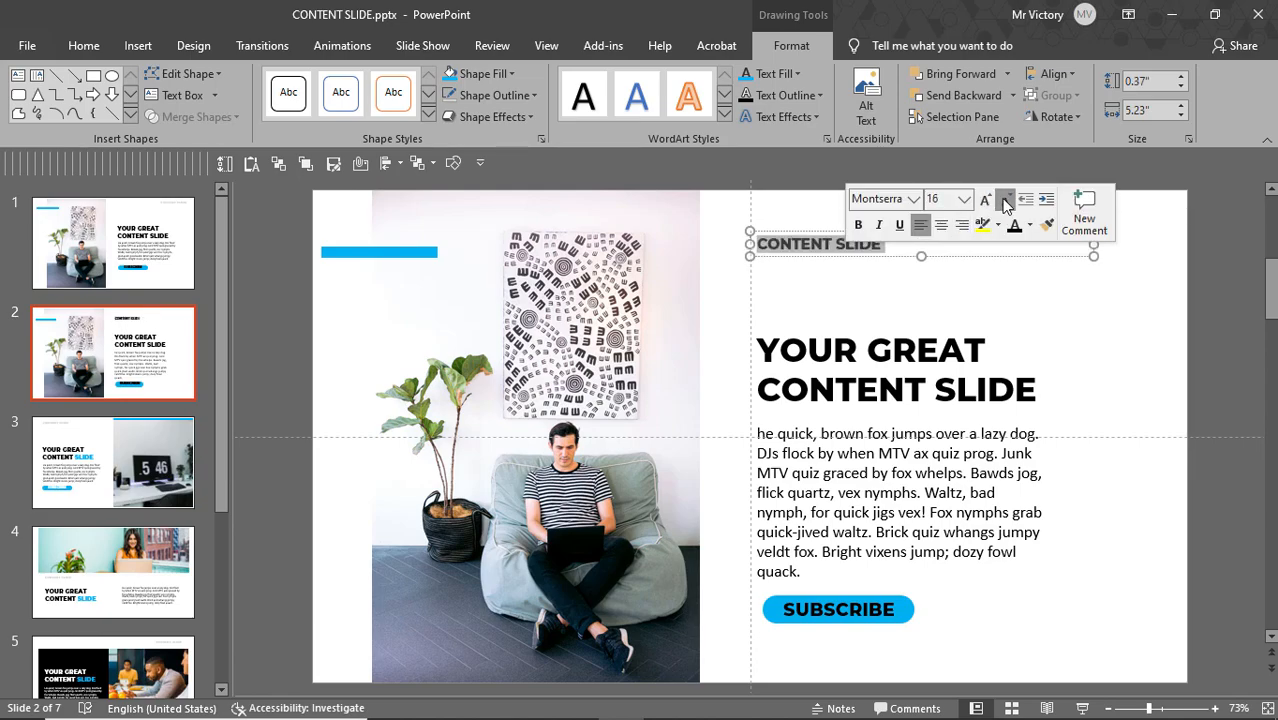
pyautogui.click(1078, 268)
pyautogui.click(1080, 250)
pyautogui.moveTo(1098, 244); pyautogui.dragTo(900, 244)
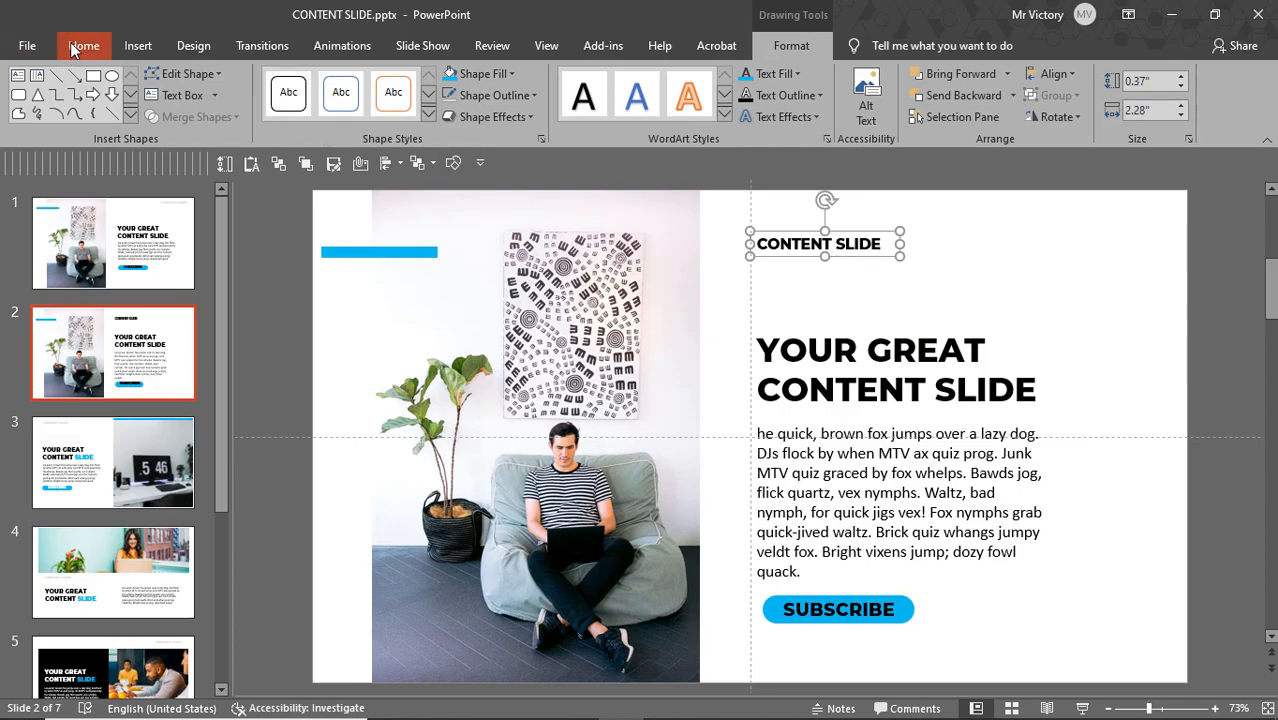
# - Set the CONTENT SLIDE label's character spacing to Loose and widen its text box so the text fits on one line
pyautogui.click(80, 46)
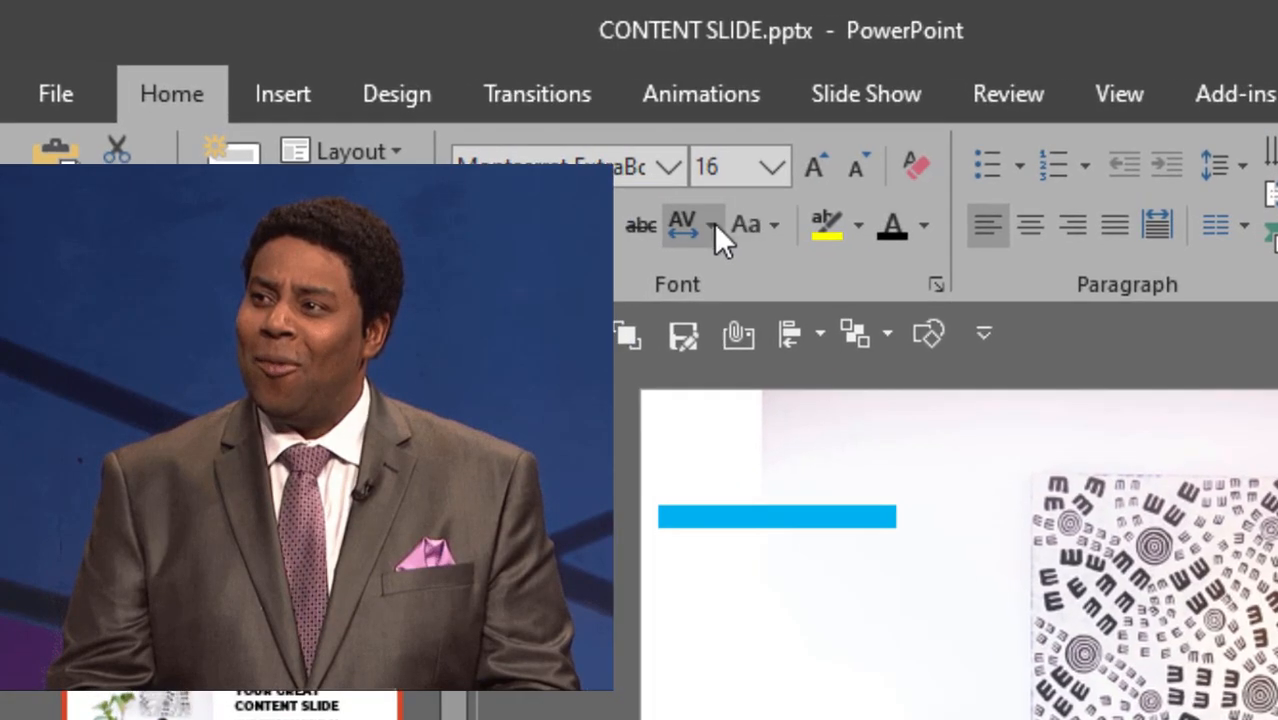
pyautogui.click(713, 223)
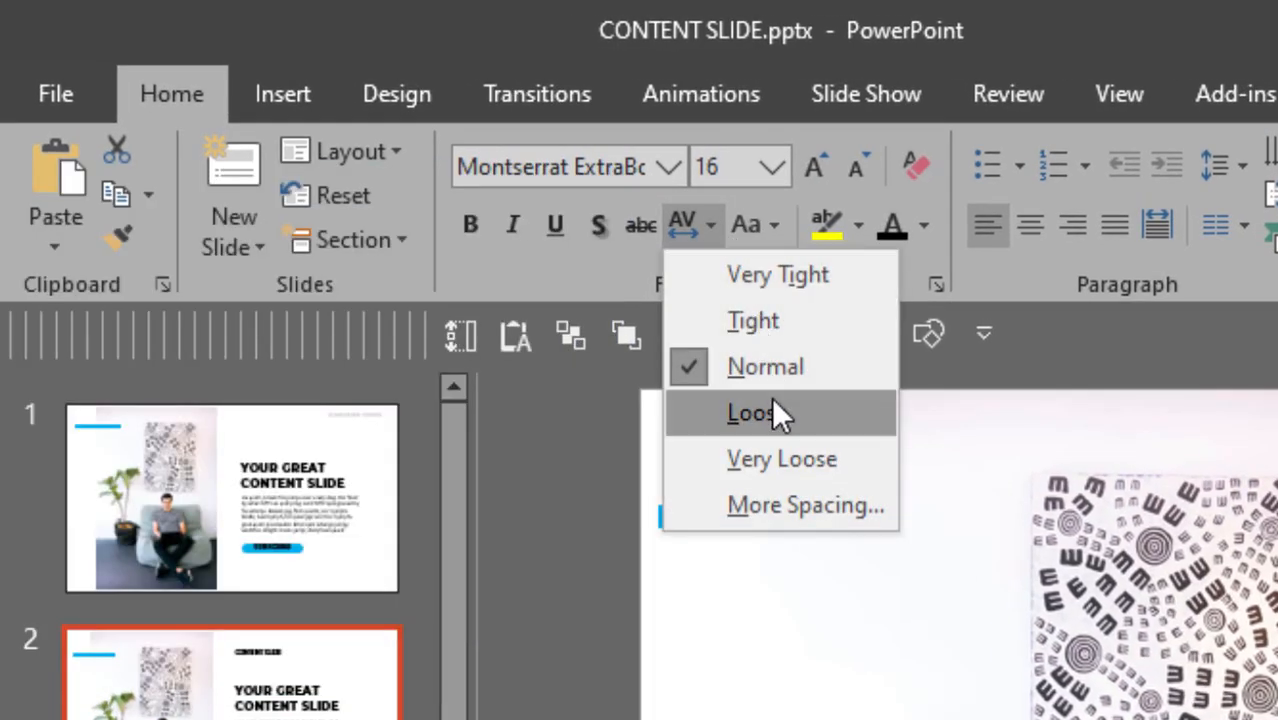
pyautogui.click(771, 410)
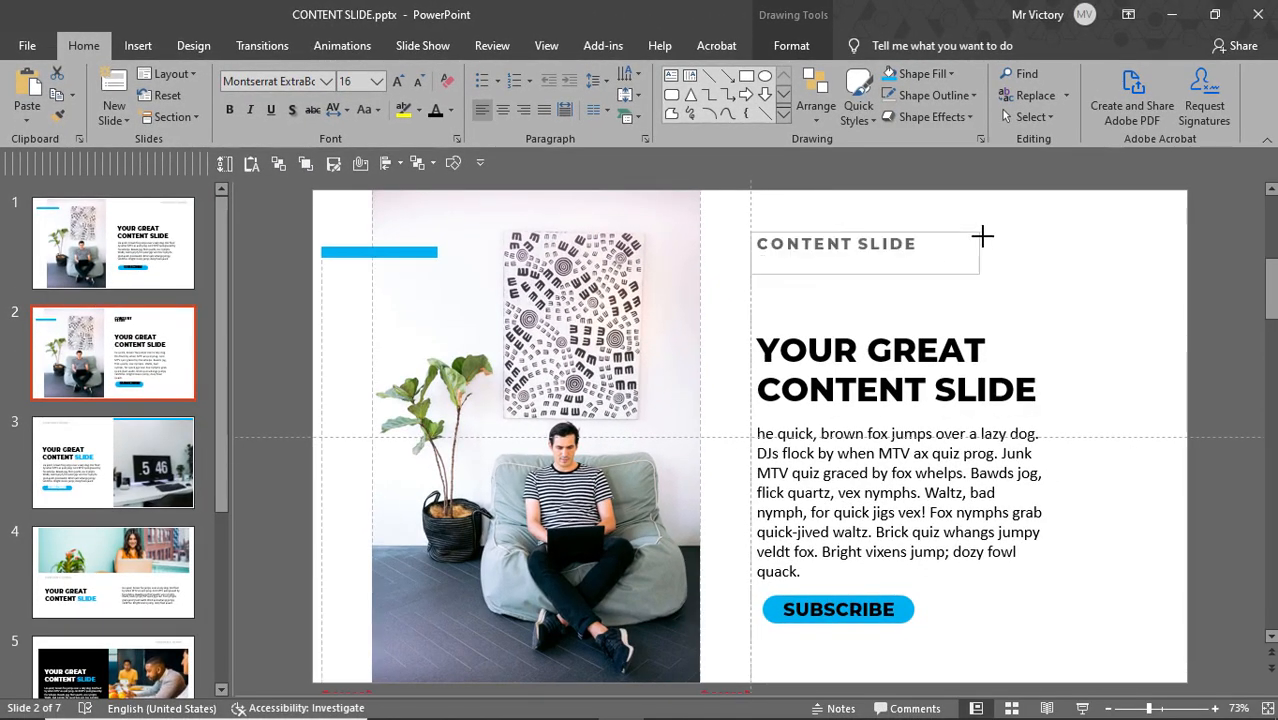
pyautogui.click(900, 262)
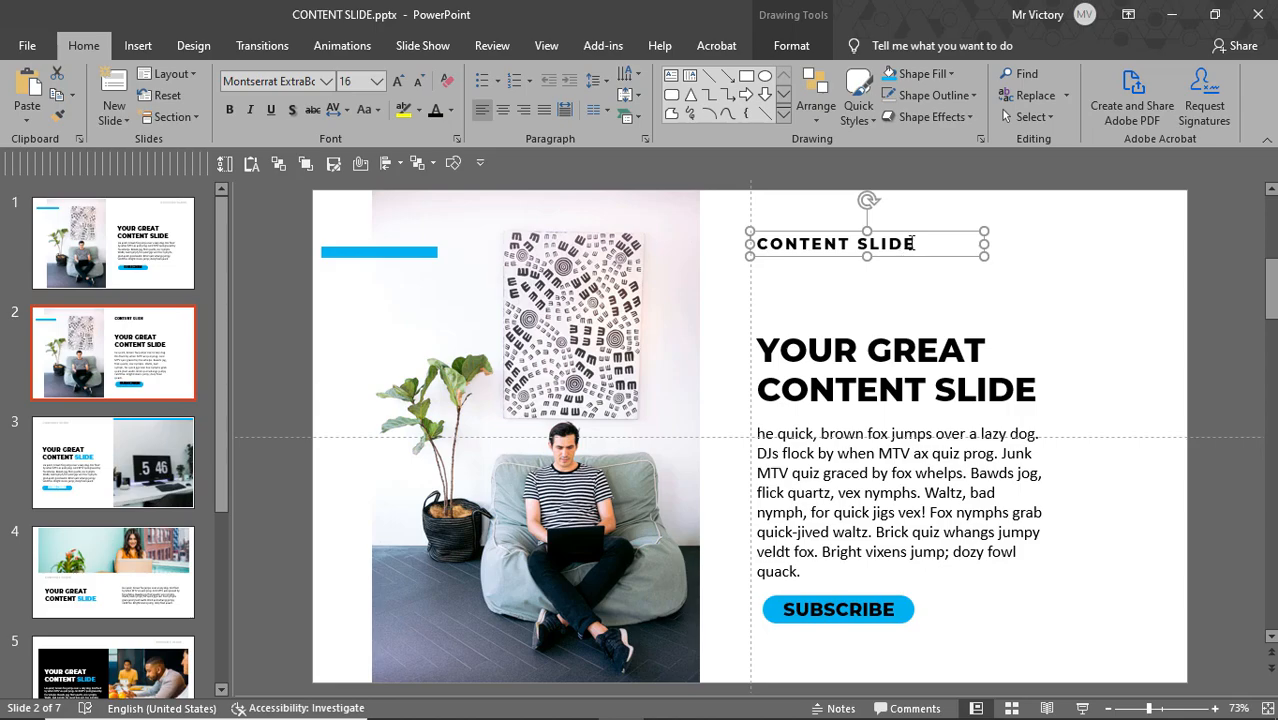
# - Color the CONTENT SLIDE label White, Background 1, Darker 15% and move it to the slide's upper right corner
pyautogui.tripleClick(912, 243)
pyautogui.click(951, 204)
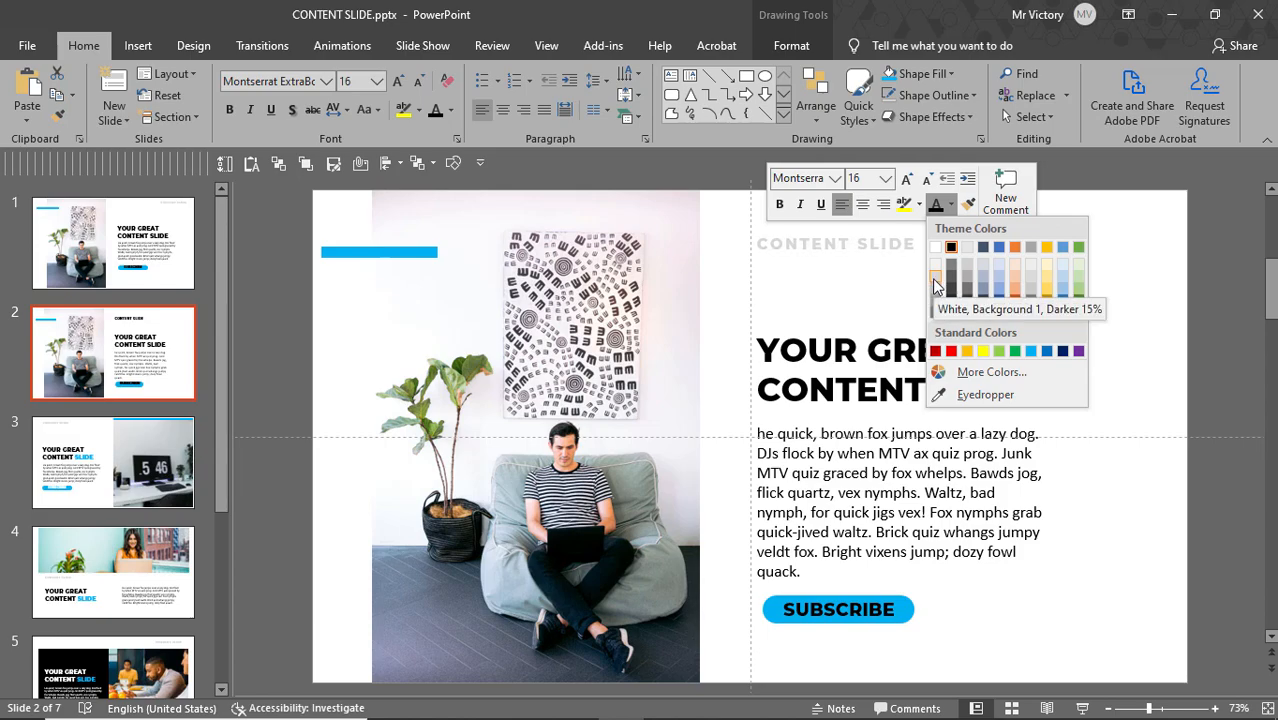
pyautogui.click(935, 281)
pyautogui.click(932, 262)
pyautogui.moveTo(932, 262); pyautogui.dragTo(1166, 229)
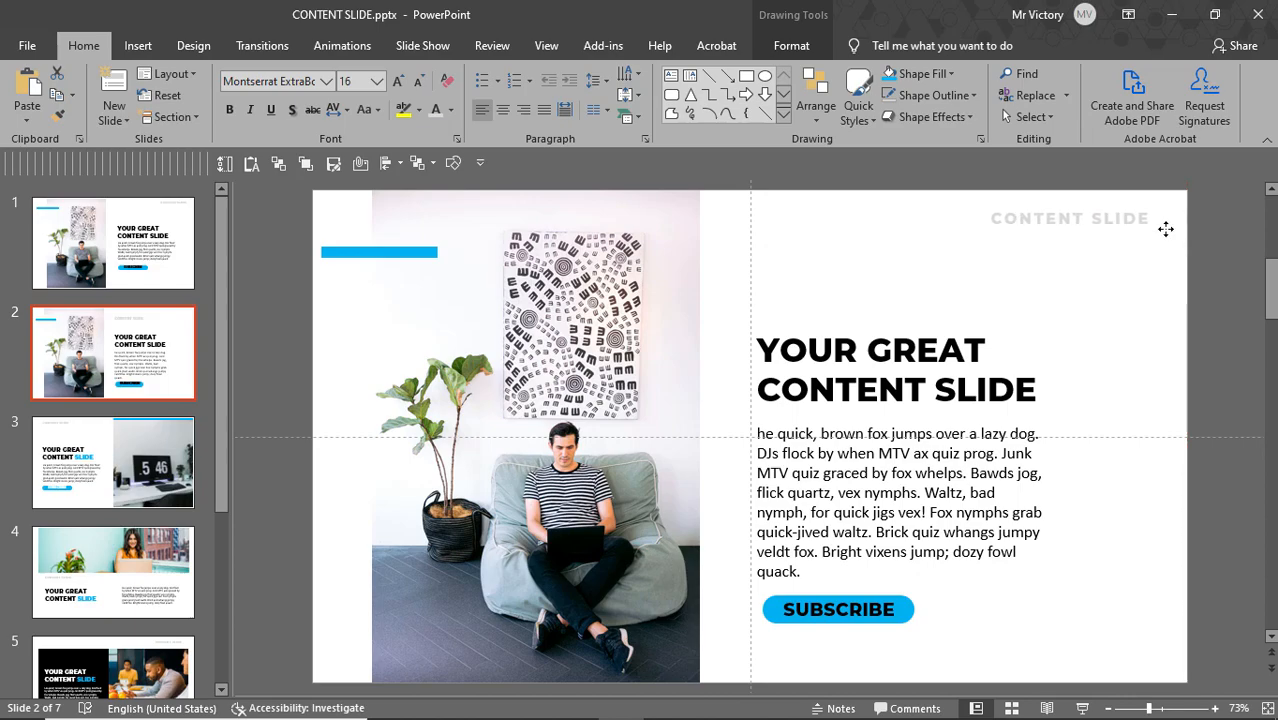
pyautogui.click(1100, 335)
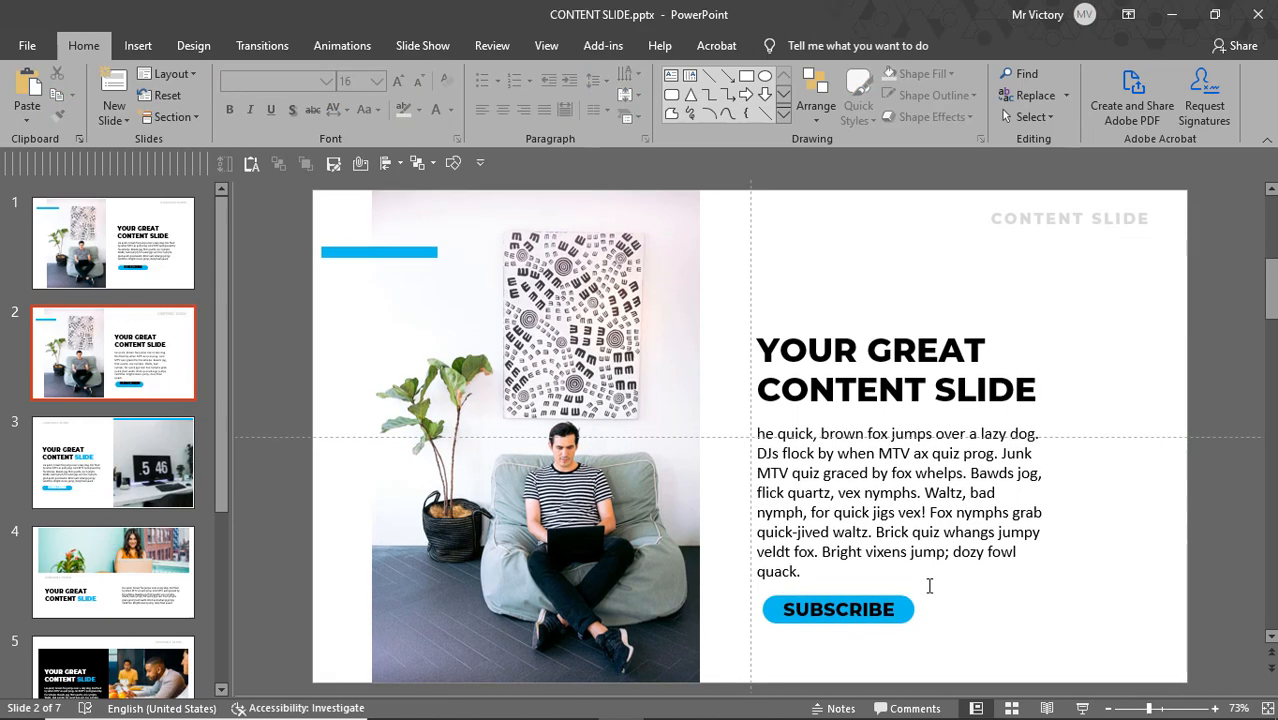
# - Preview slide 2 in full screen, then compare its layout with slide 1
pyautogui.click(1083, 708)
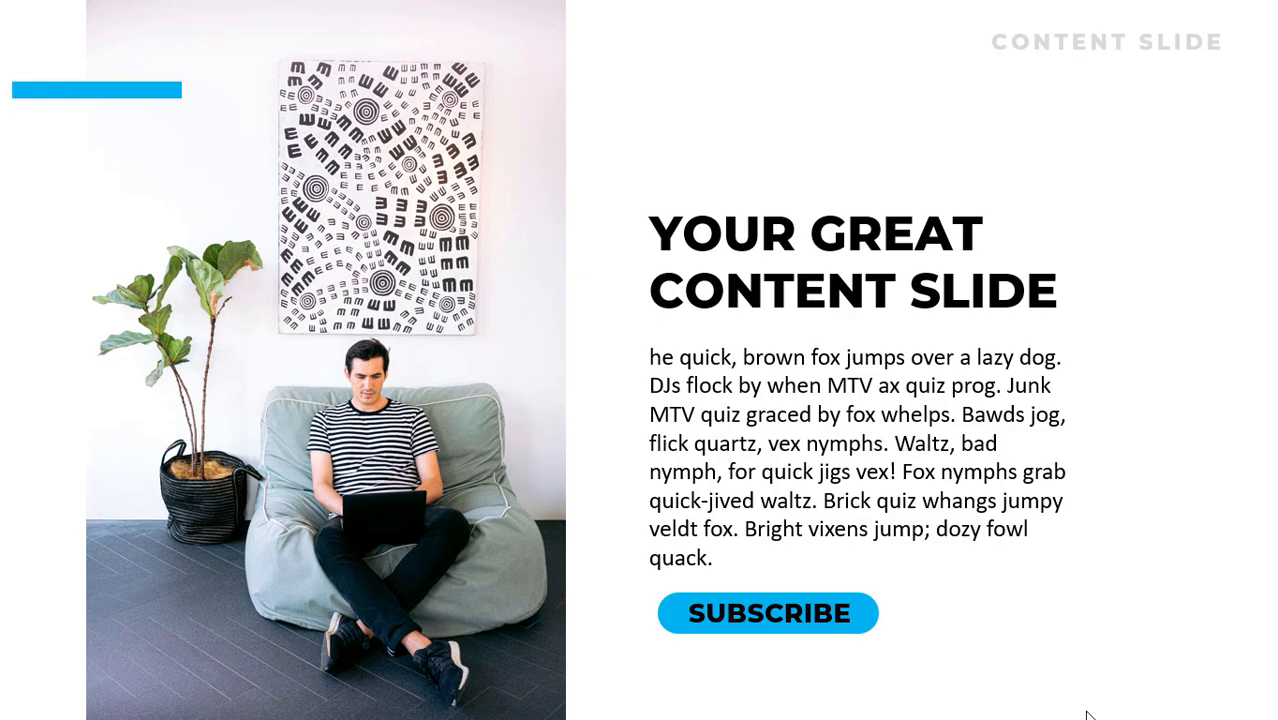
pyautogui.press('Escape')
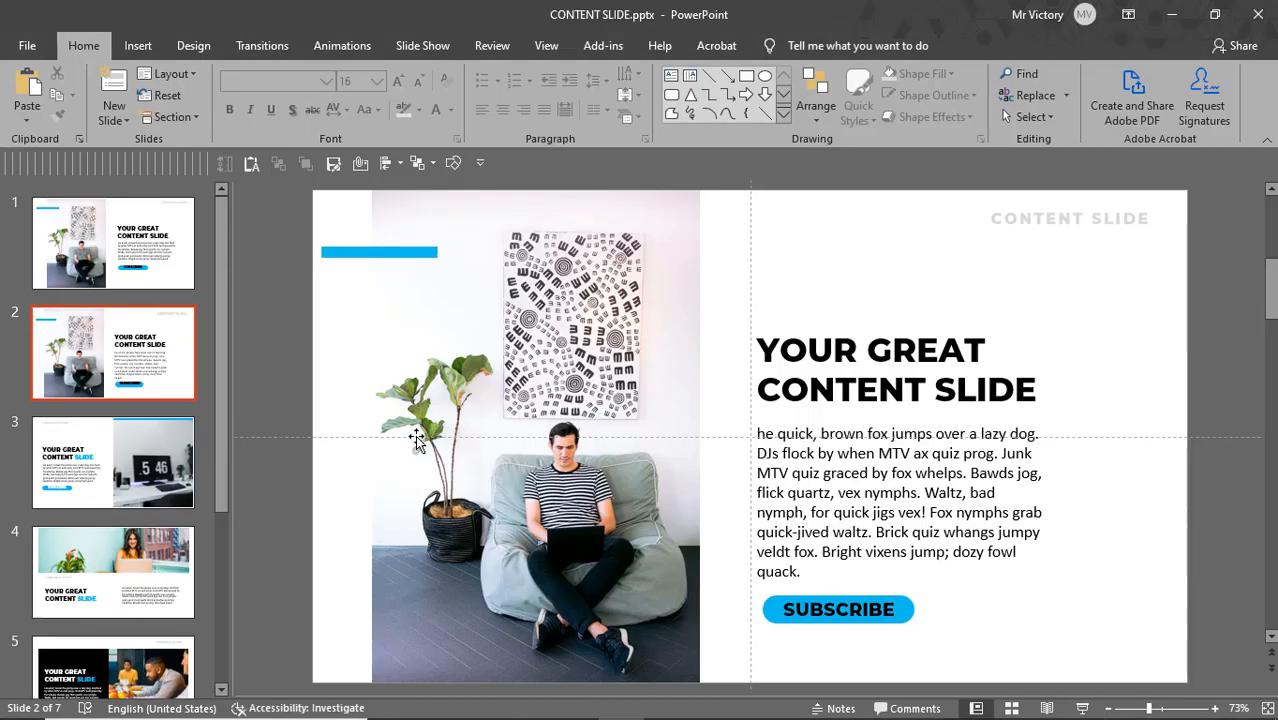
pyautogui.click(90, 270)
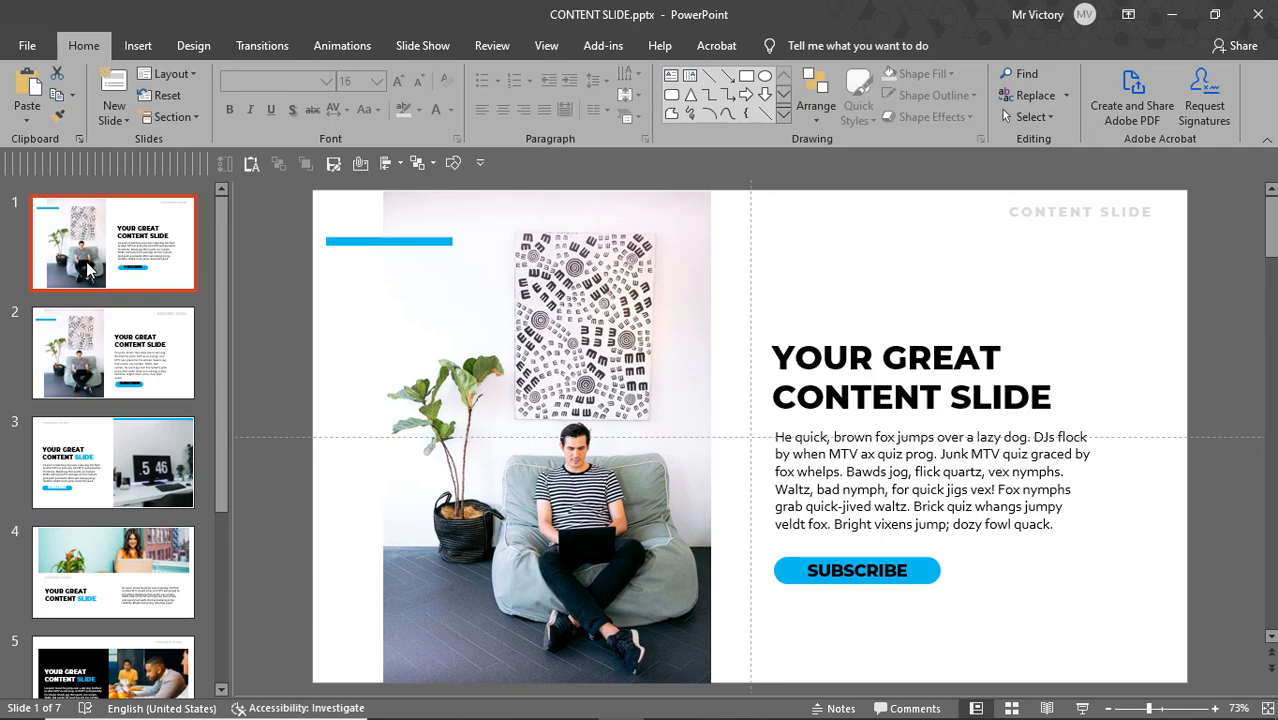
pyautogui.click(118, 372)
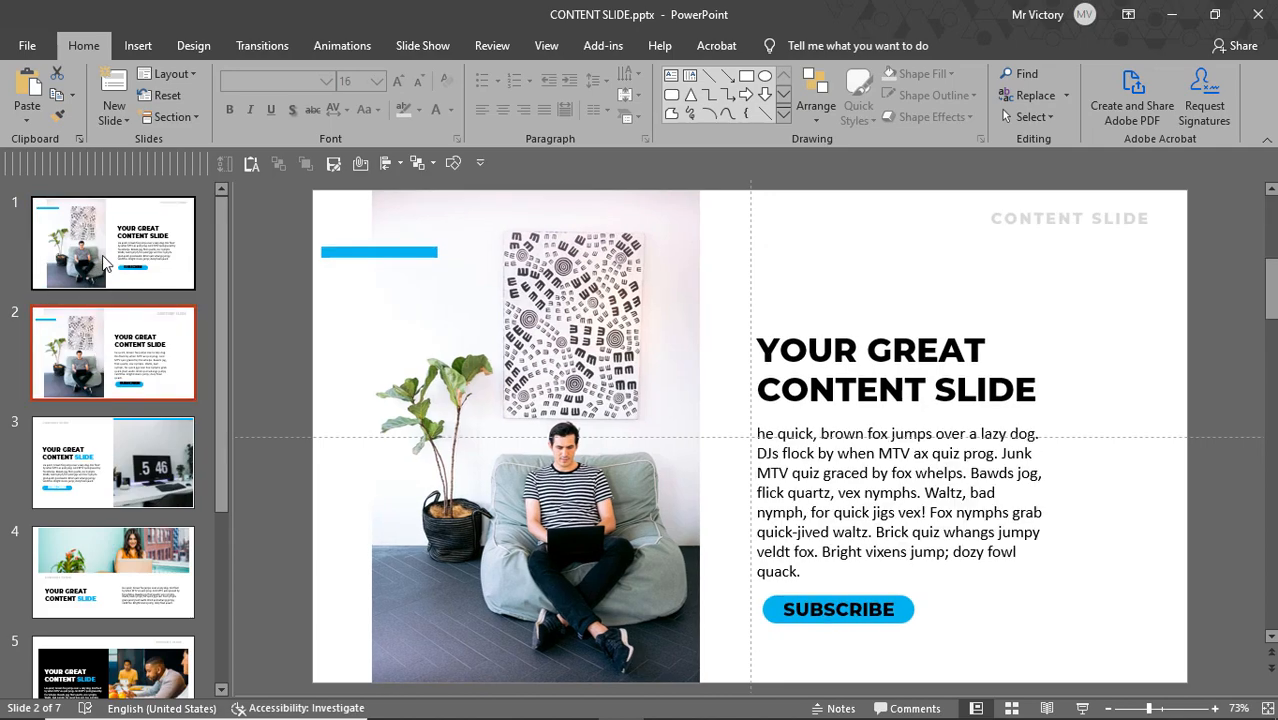
pyautogui.click(104, 262)
pyautogui.click(92, 350)
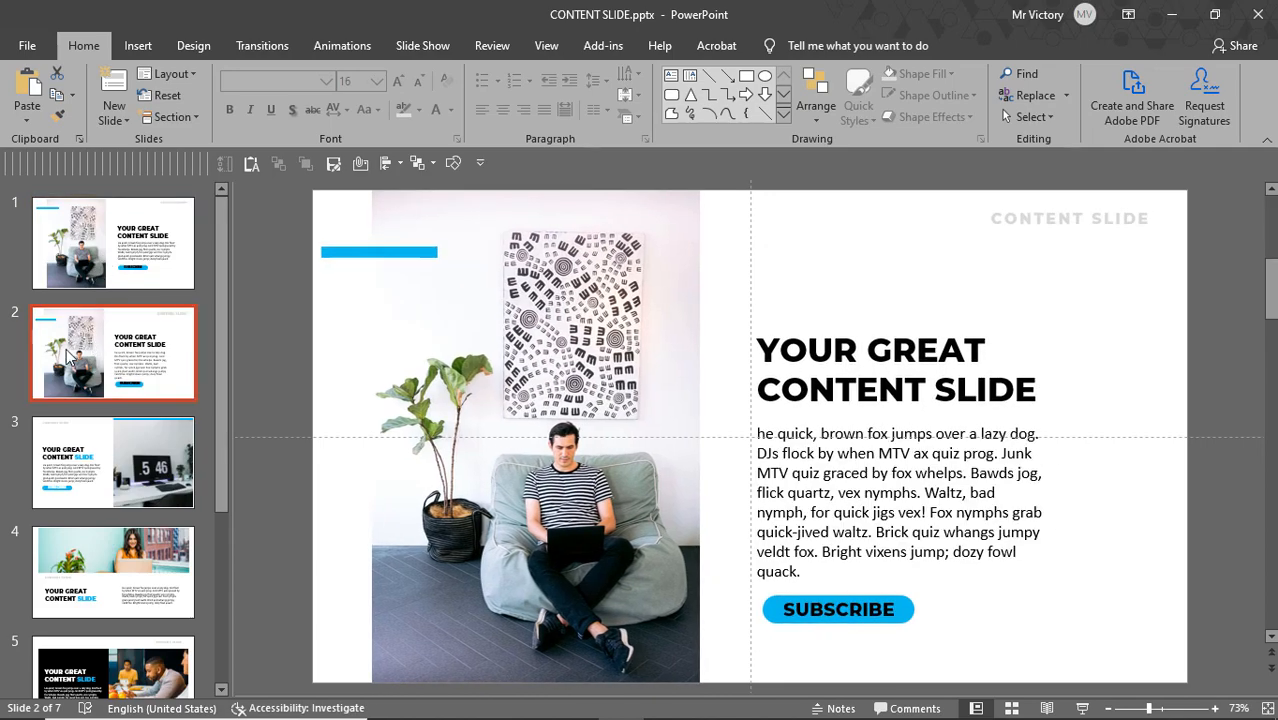
# - Widen the paragraph's text box on slide 2 and reduce its font size to 16
pyautogui.click(953, 508)
pyautogui.moveTo(1052, 505); pyautogui.dragTo(1088, 505)
pyautogui.moveTo(875, 556); pyautogui.dragTo(757, 433)
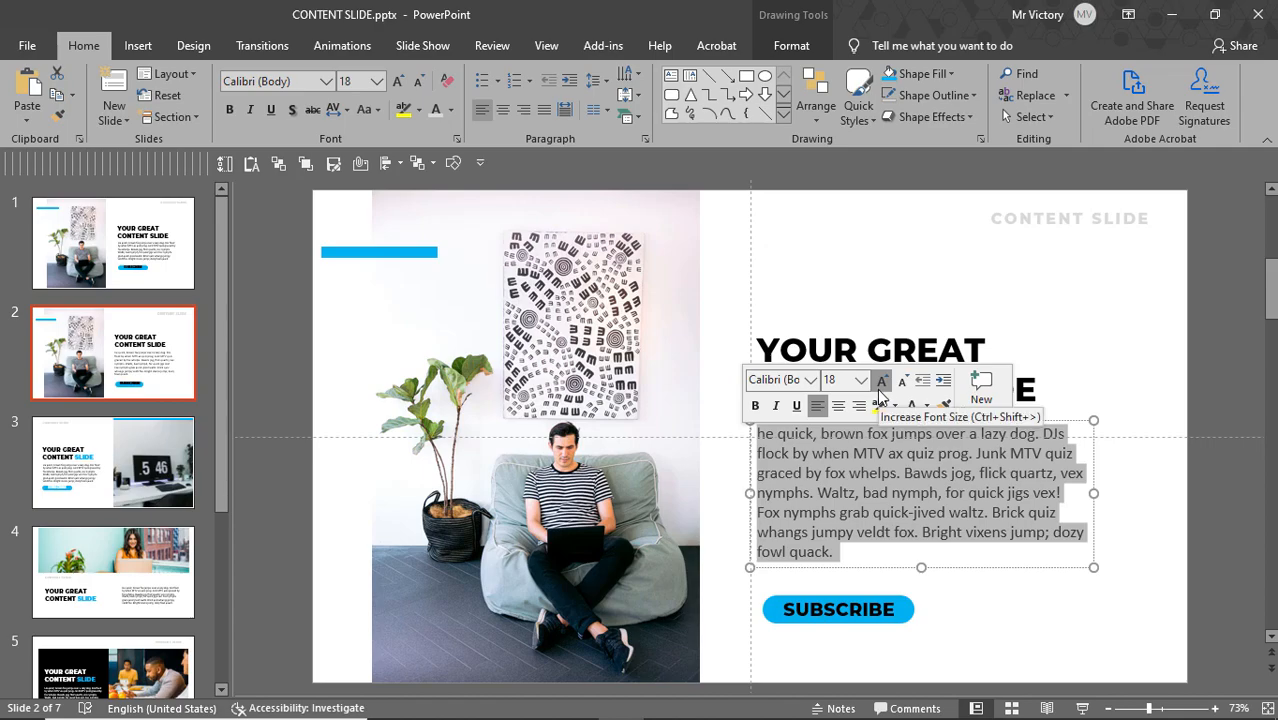
pyautogui.click(900, 386)
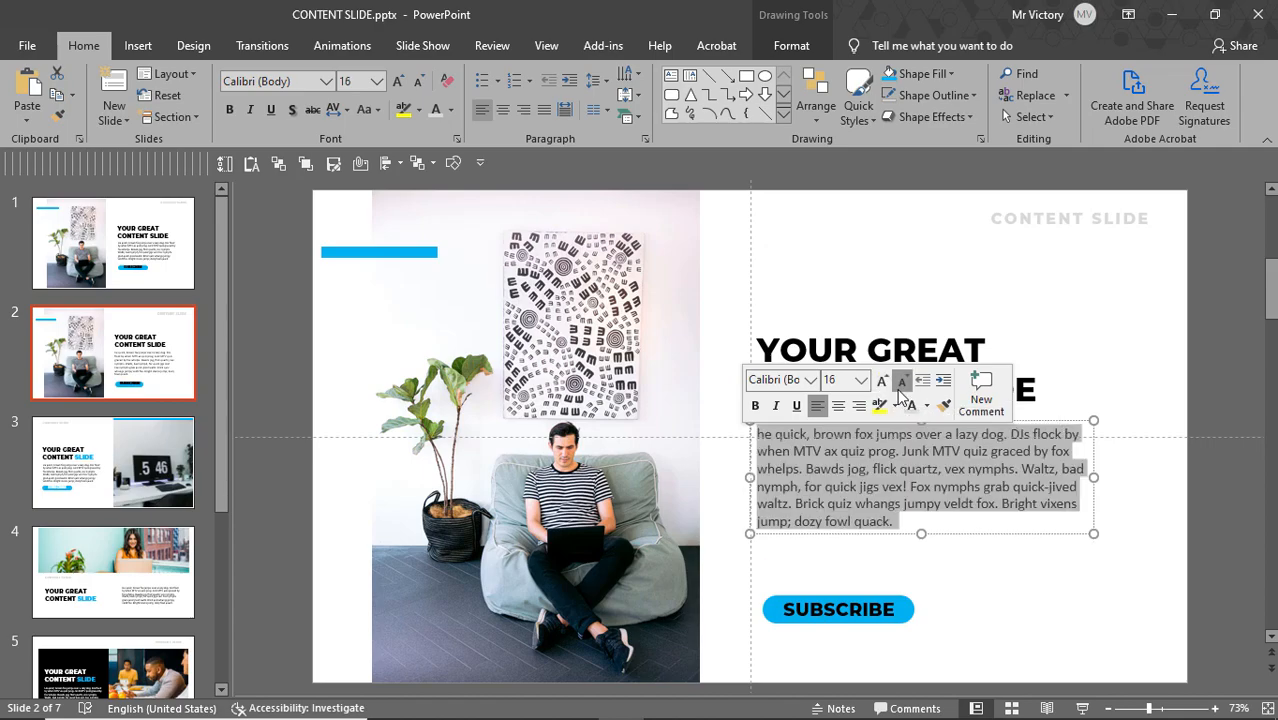
# - Move the SUBSCRIBE button up beneath the paragraph and line up its left edge with the vertical center guide
pyautogui.click(1049, 644)
pyautogui.click(903, 617)
pyautogui.moveTo(898, 631); pyautogui.dragTo(889, 593)
pyautogui.click(1025, 538)
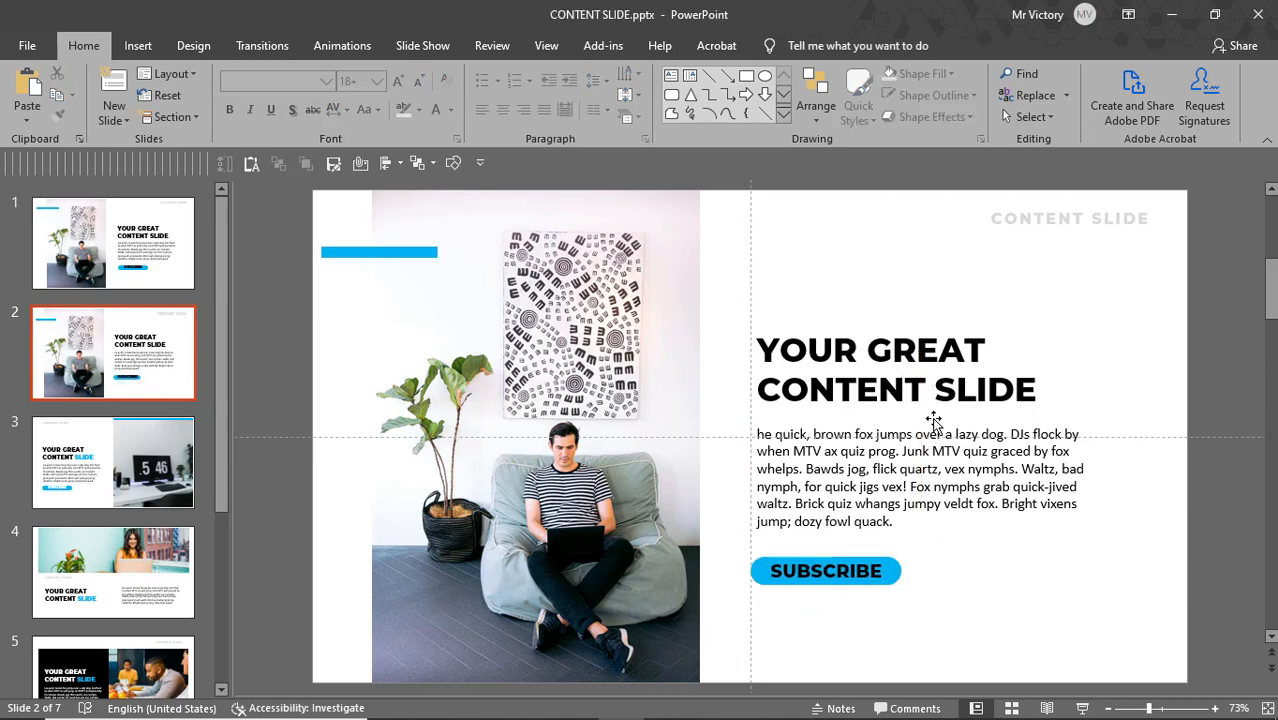
# - Preview slide 3 in full screen to examine its layout
pyautogui.click(104, 480)
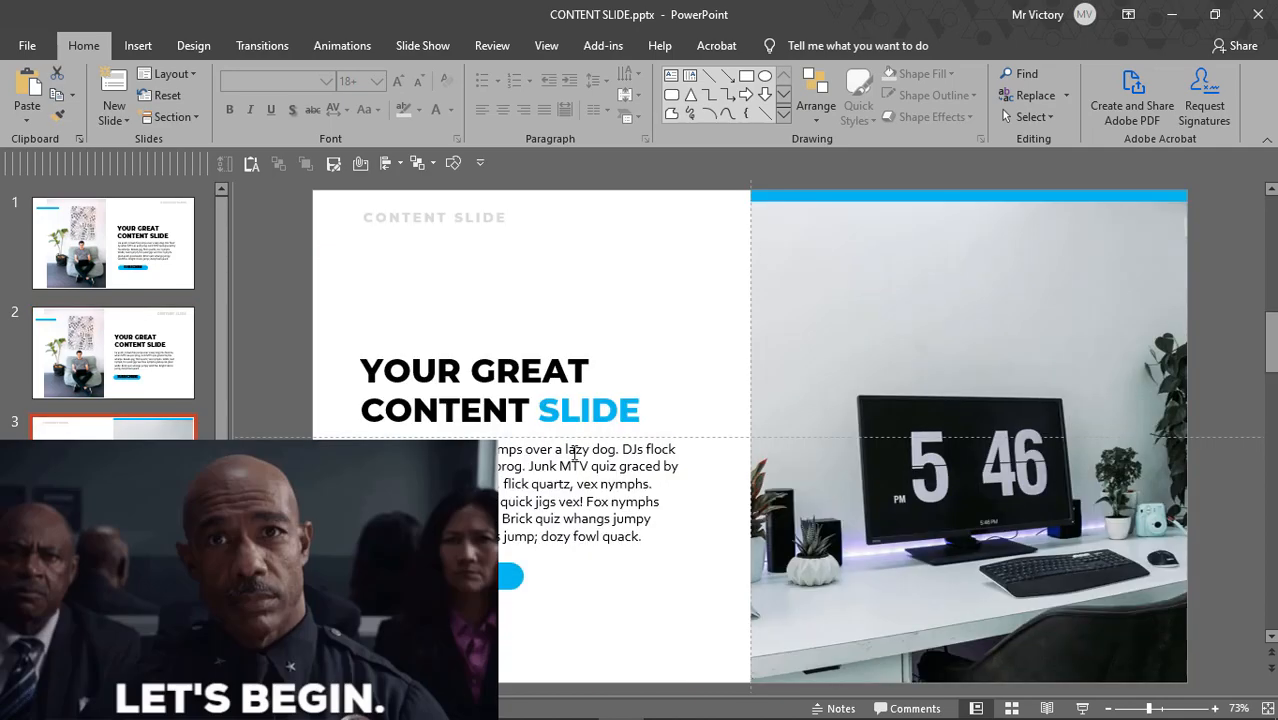
pyautogui.click(1082, 708)
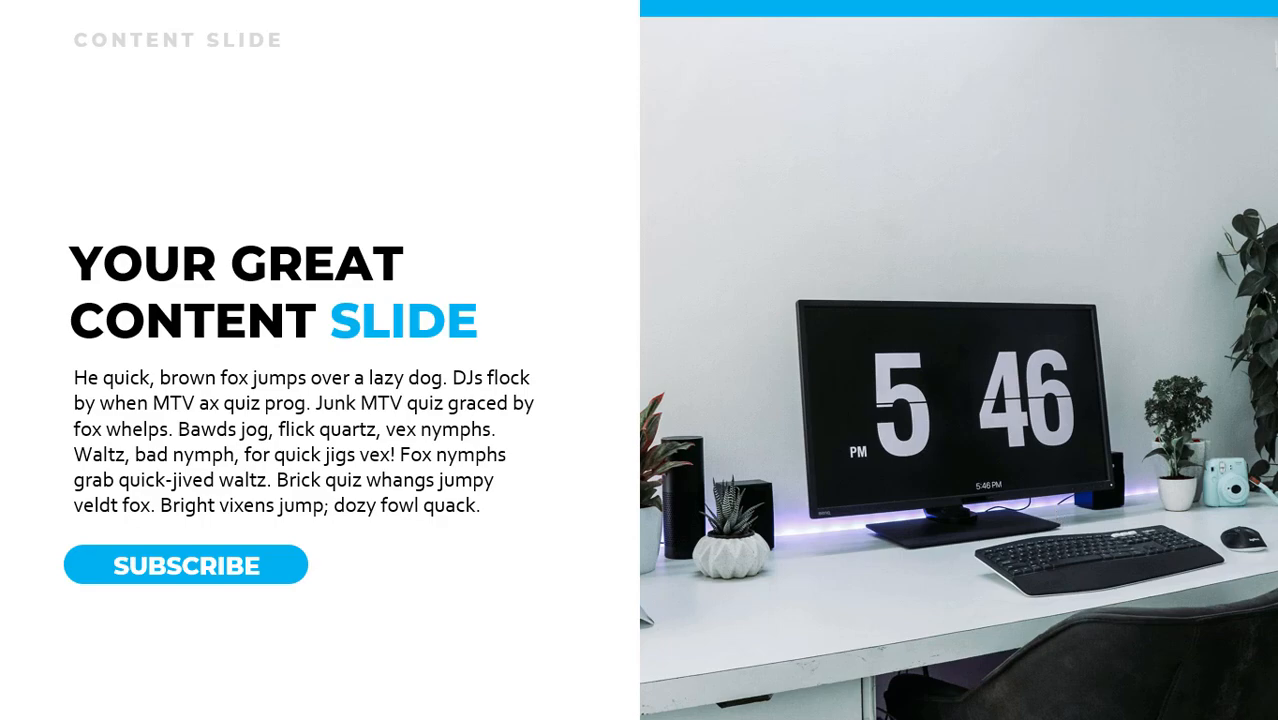
pyautogui.press('Escape')
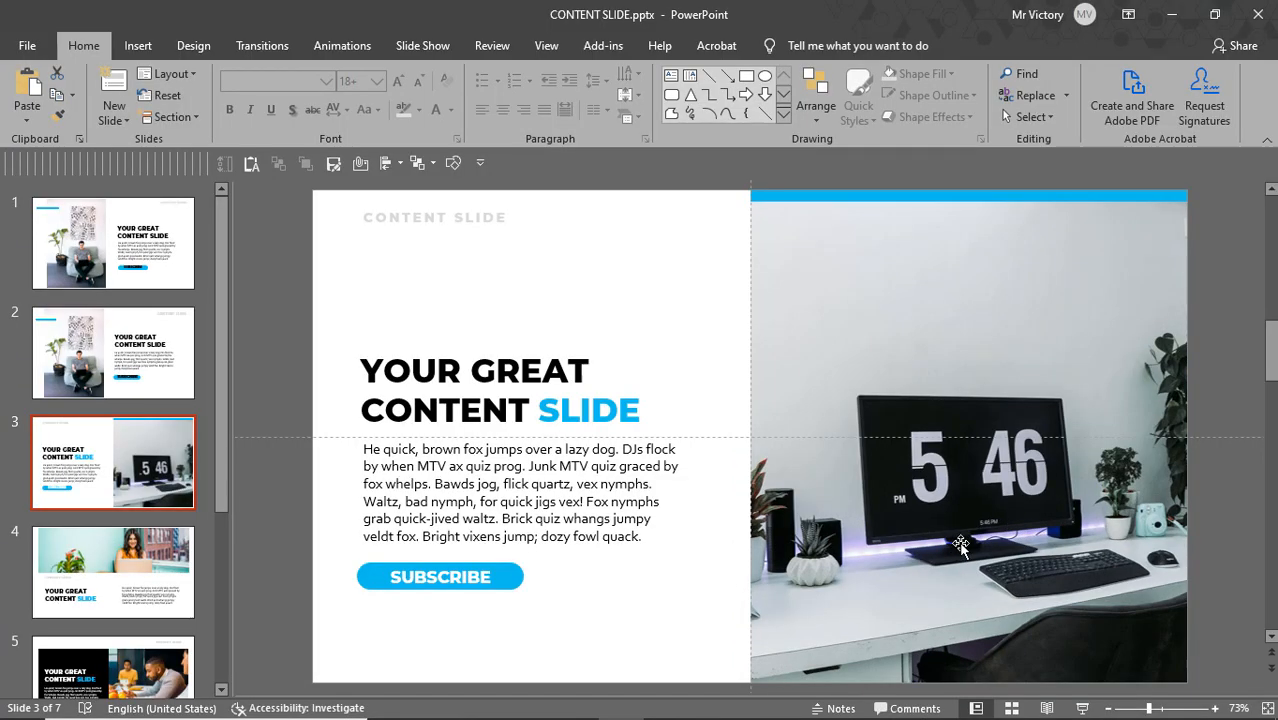
# - Add a new slide after slide 3 and copy slide 2's title, paragraph, SUBSCRIBE button and CONTENT SLIDE label onto it
pyautogui.rightClick(170, 470)
pyautogui.click(230, 248)
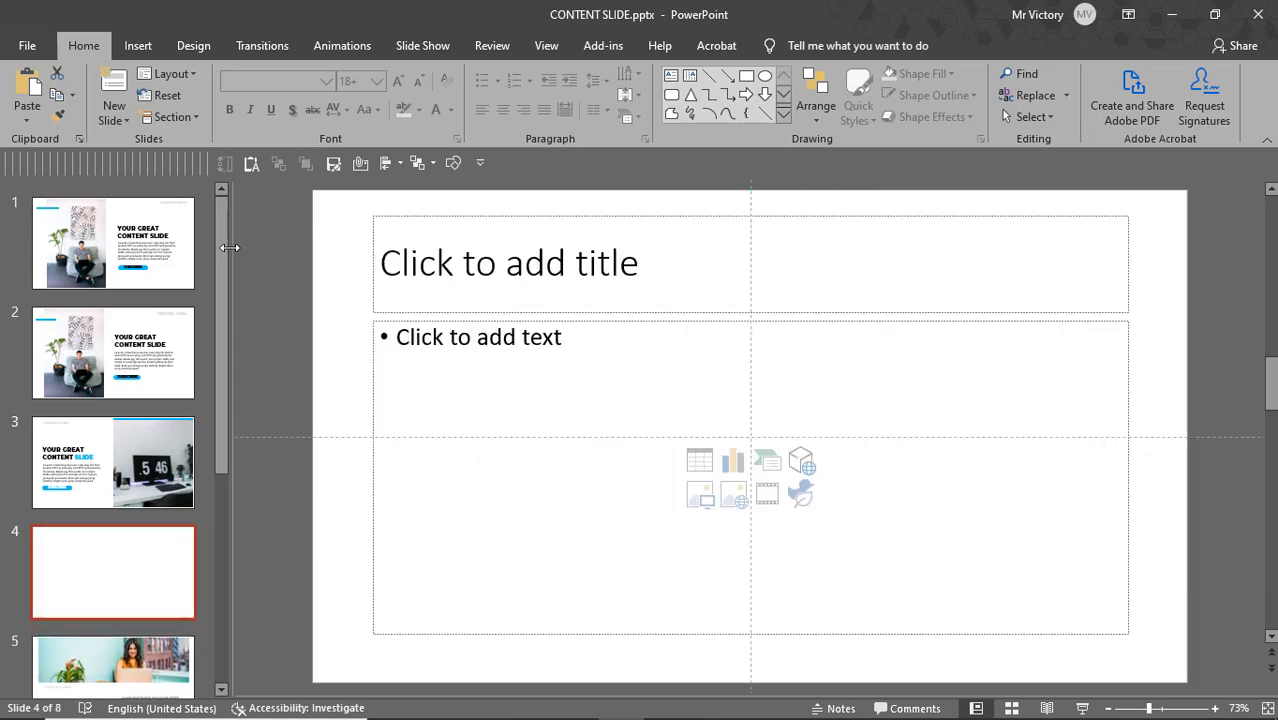
pyautogui.click(125, 354)
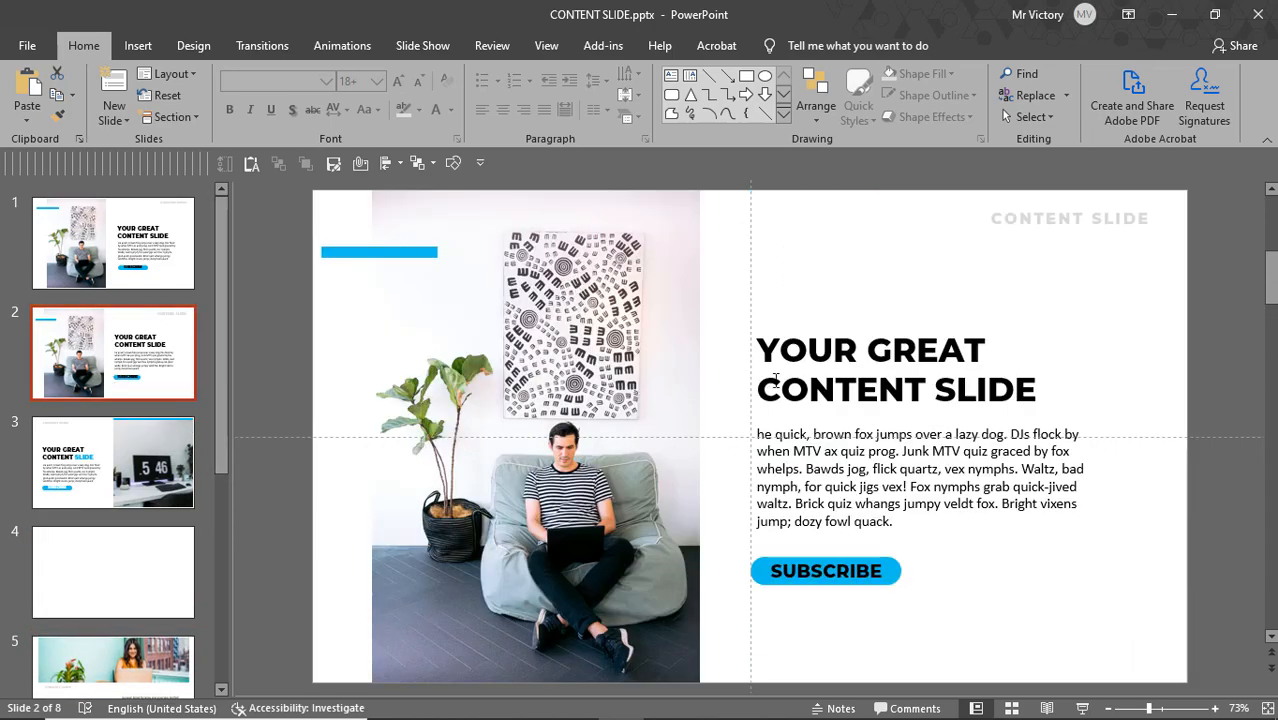
pyautogui.click(778, 385)
pyautogui.click(810, 412)
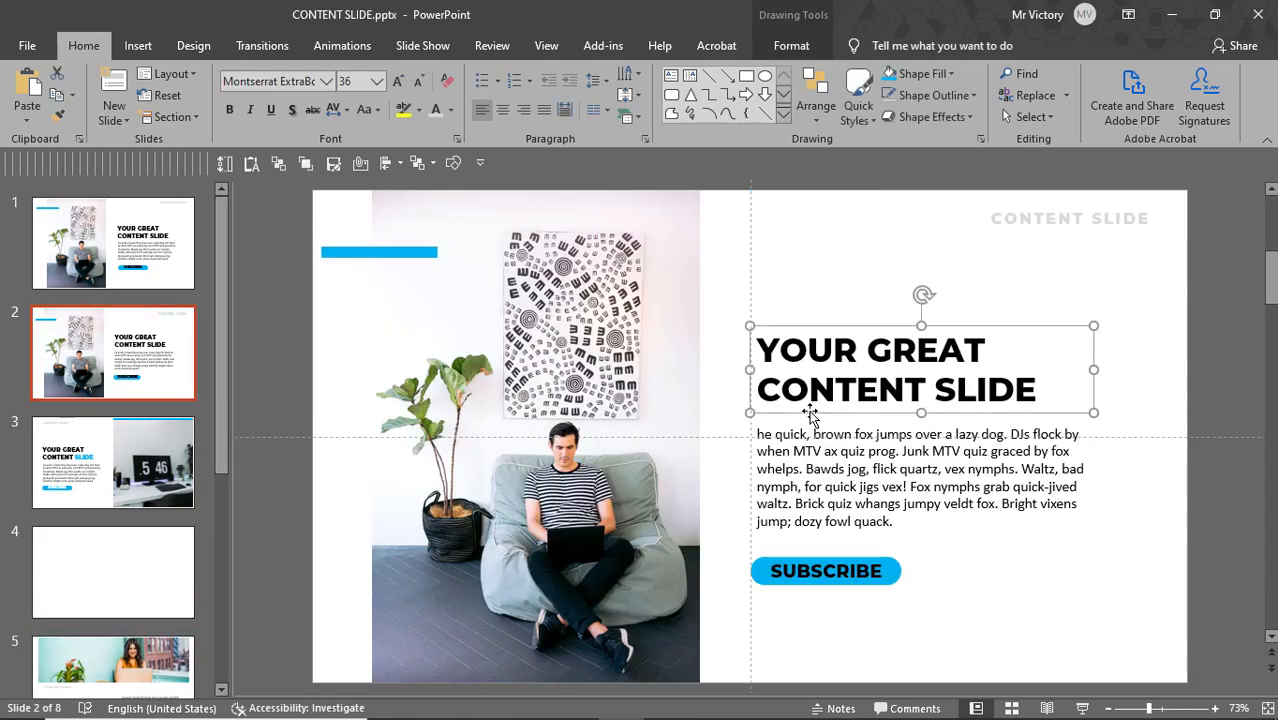
pyautogui.keyDown('shift'); pyautogui.click(824, 492); pyautogui.keyUp('shift')
pyautogui.keyDown('shift'); pyautogui.click(884, 582); pyautogui.keyUp('shift')
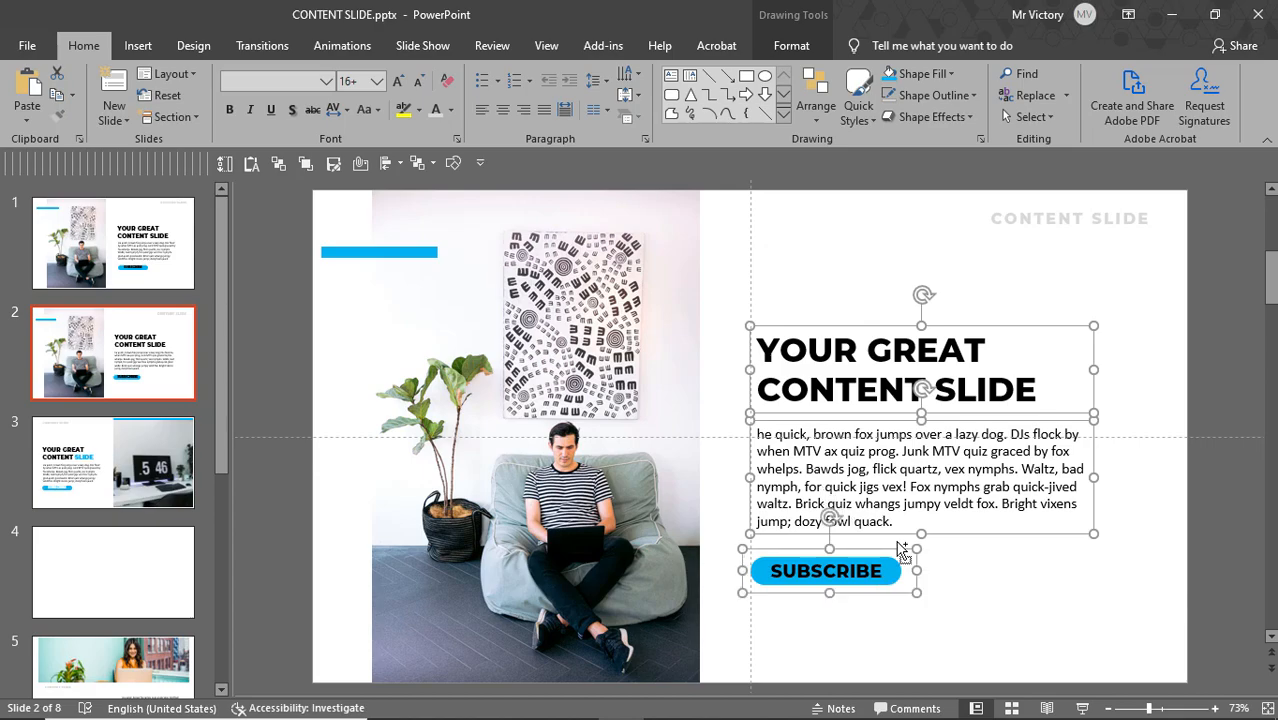
pyautogui.keyDown('shift'); pyautogui.click(1047, 220); pyautogui.keyUp('shift')
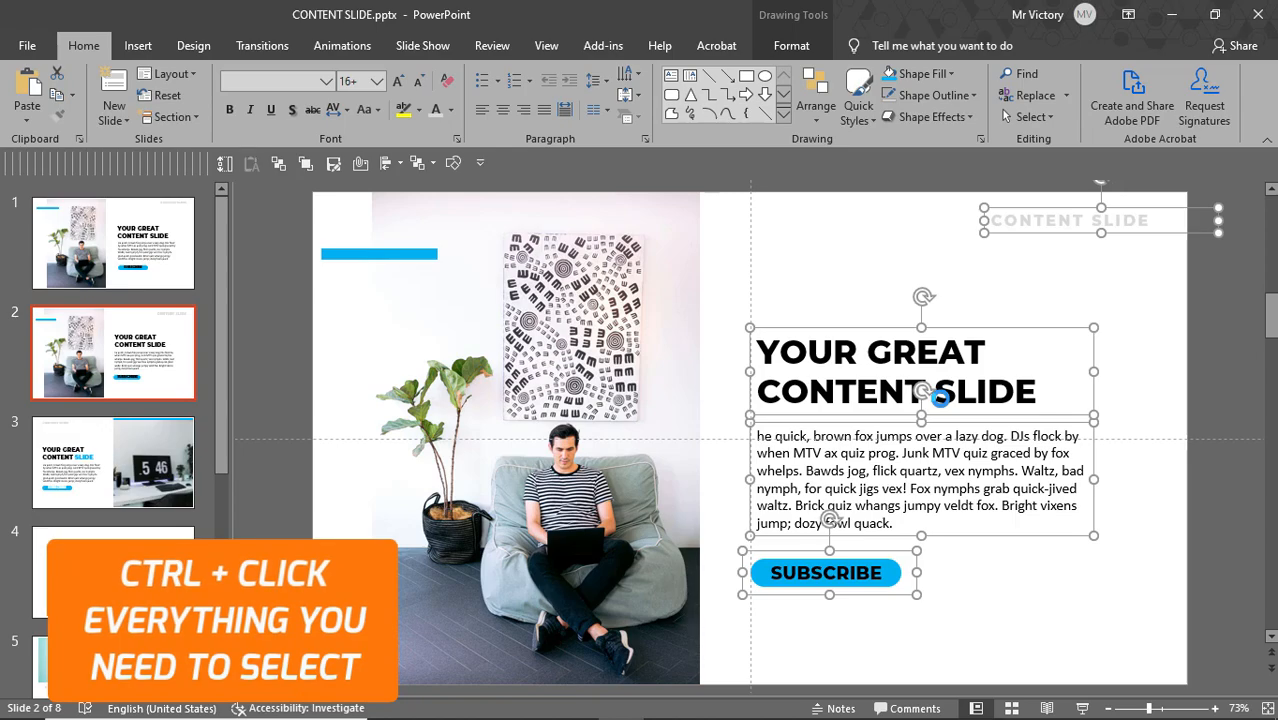
pyautogui.click(128, 578)
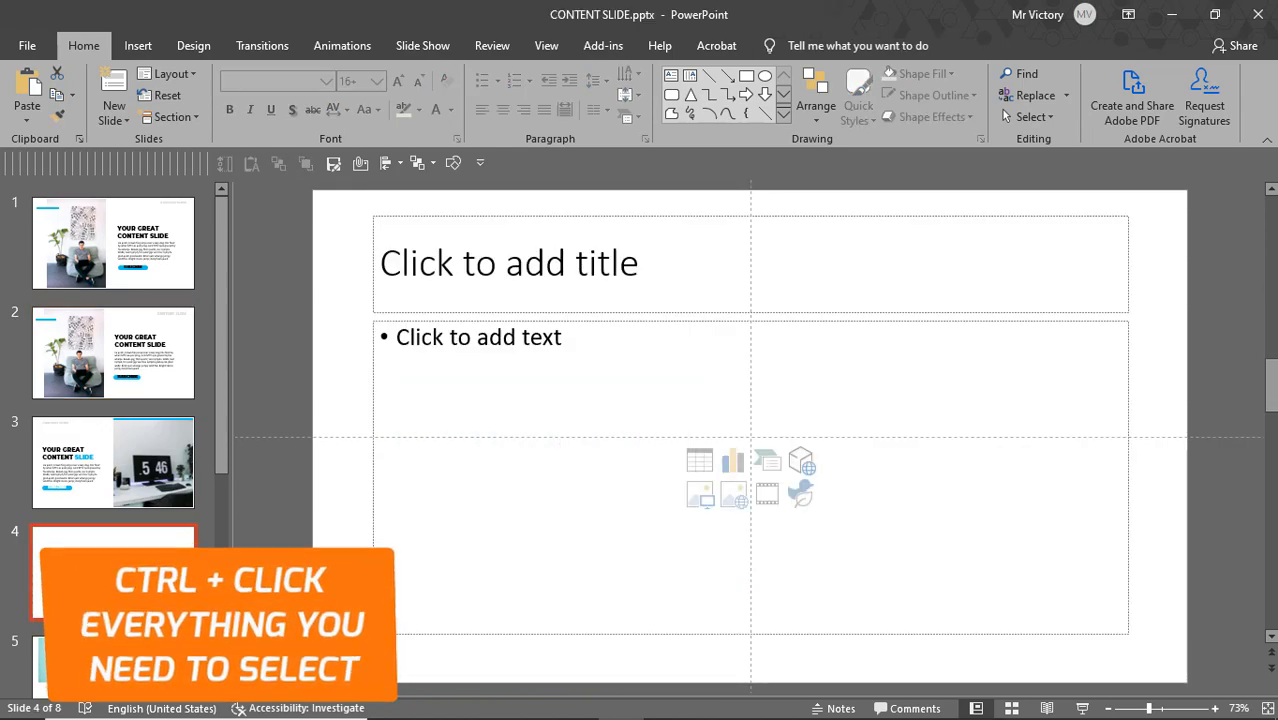
pyautogui.hotkey('ctrl', 'v')
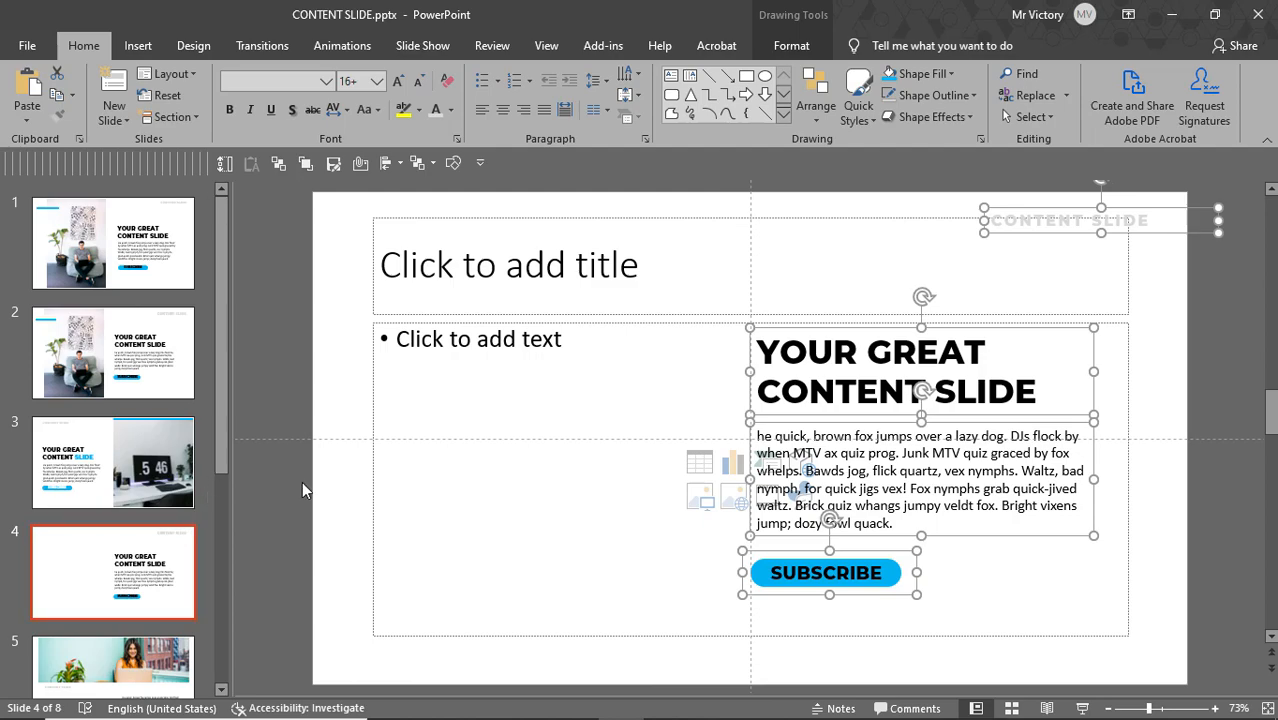
pyautogui.click(328, 456)
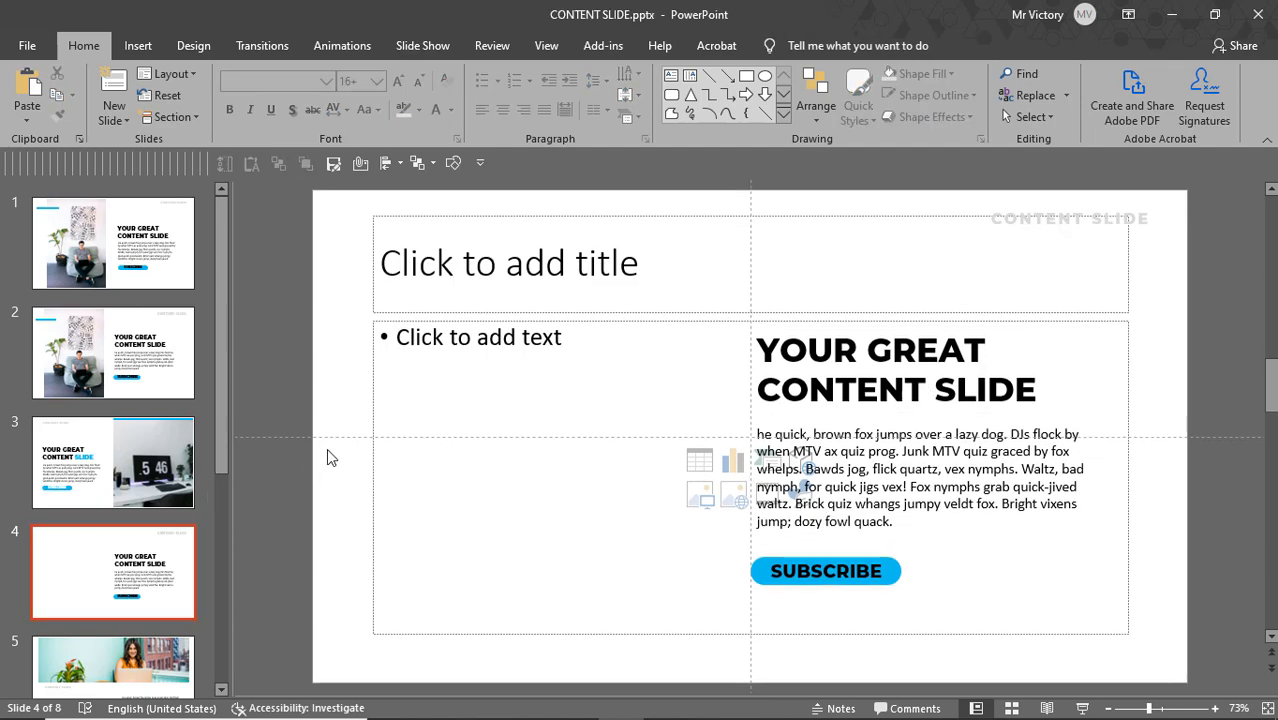
# - Delete the empty title and content placeholders from slide 4
pyautogui.click(652, 216)
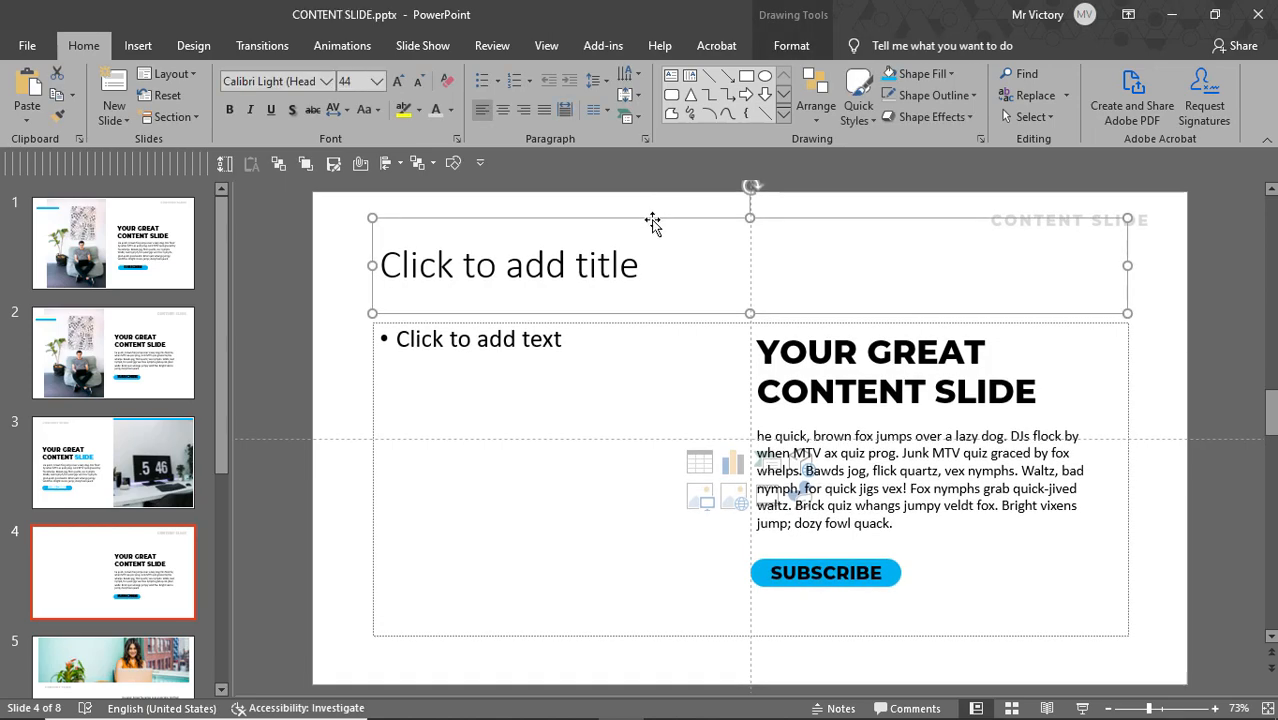
pyautogui.keyDown('shift'); pyautogui.click(630, 323); pyautogui.keyUp('shift')
pyautogui.press('Delete')
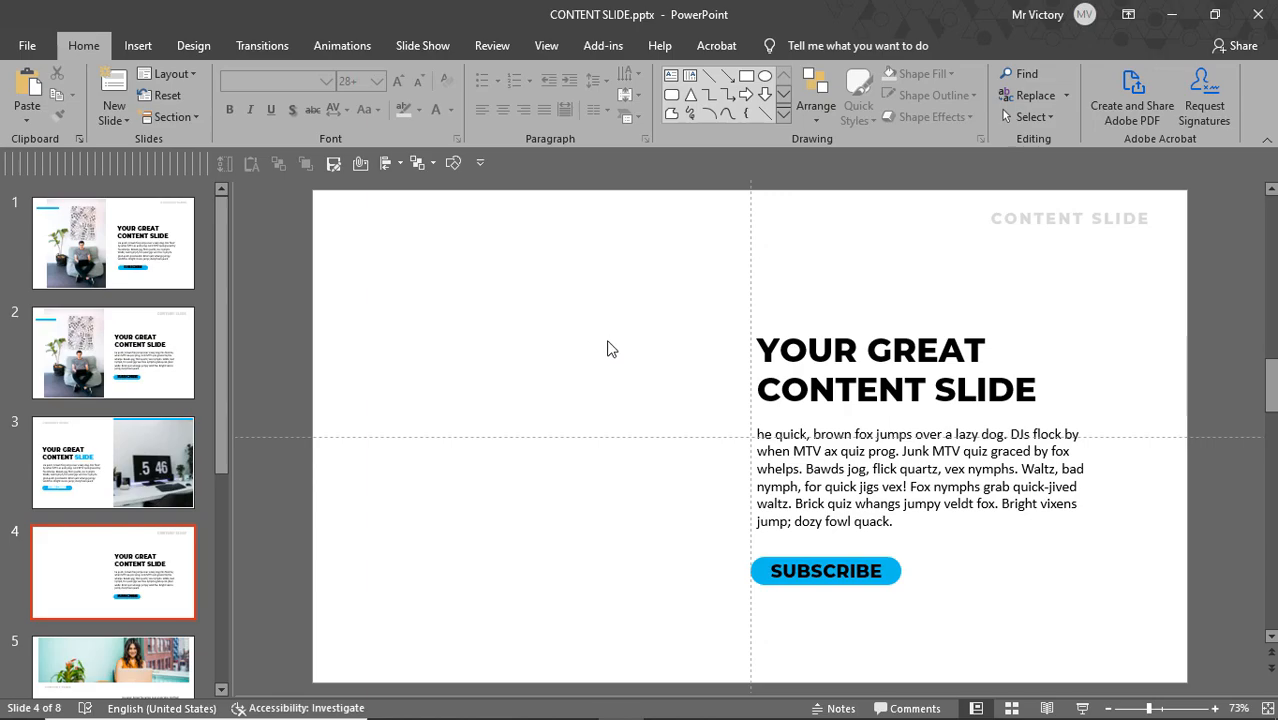
# - Move all the copied elements to the slide's left half and align the CONTENT SLIDE label with the title's left edge
pyautogui.hotkey('ctrl', 'a')
pyautogui.moveTo(802, 420); pyautogui.dragTo(422, 441)
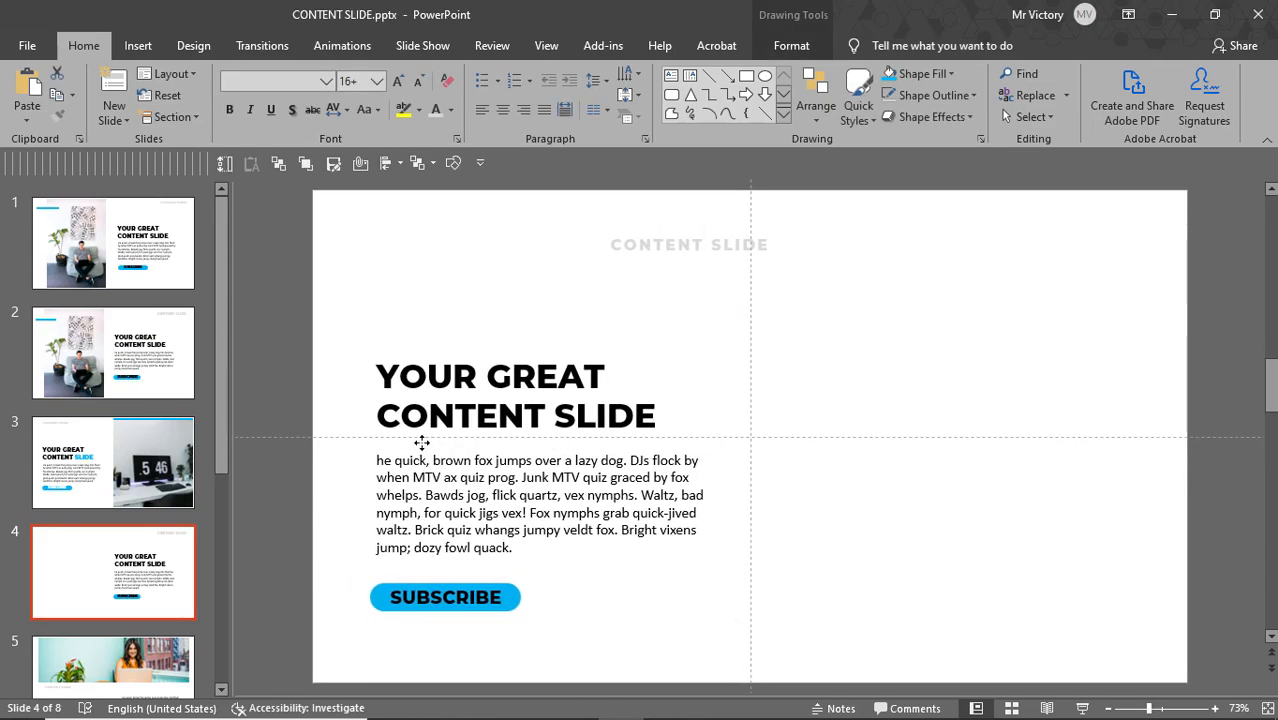
pyautogui.click(757, 342)
pyautogui.moveTo(748, 263); pyautogui.dragTo(509, 258)
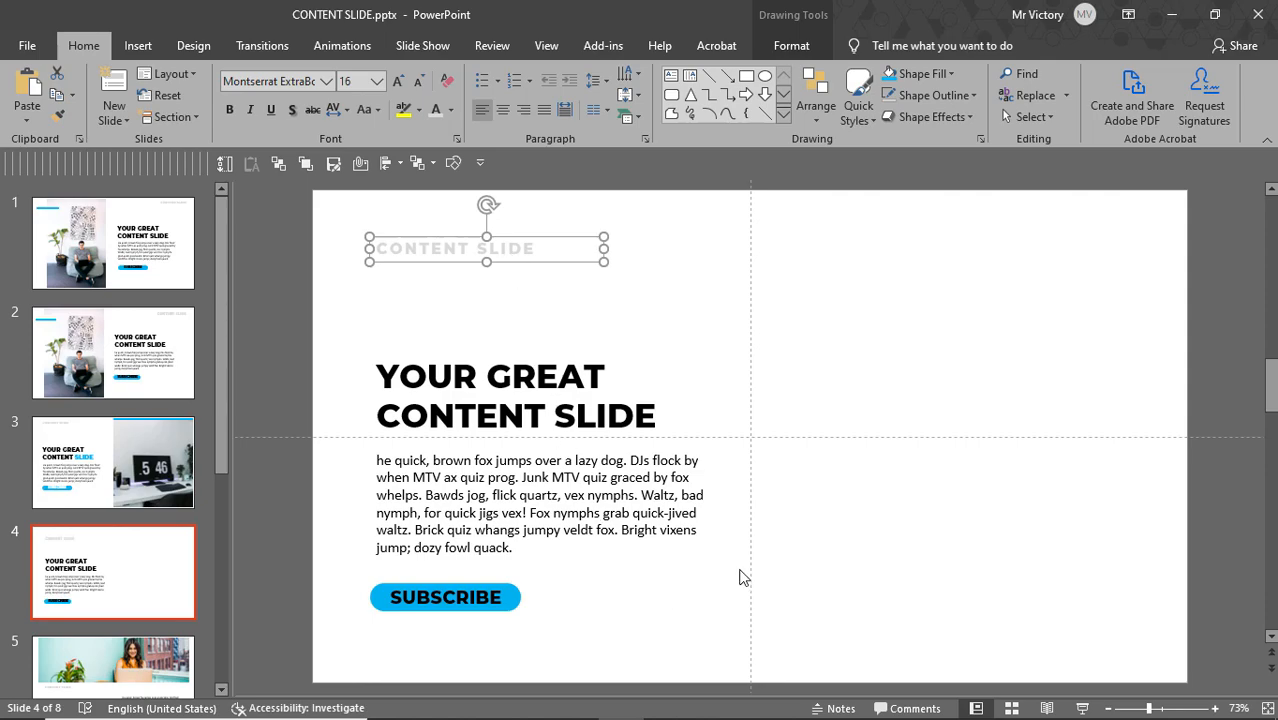
pyautogui.click(797, 574)
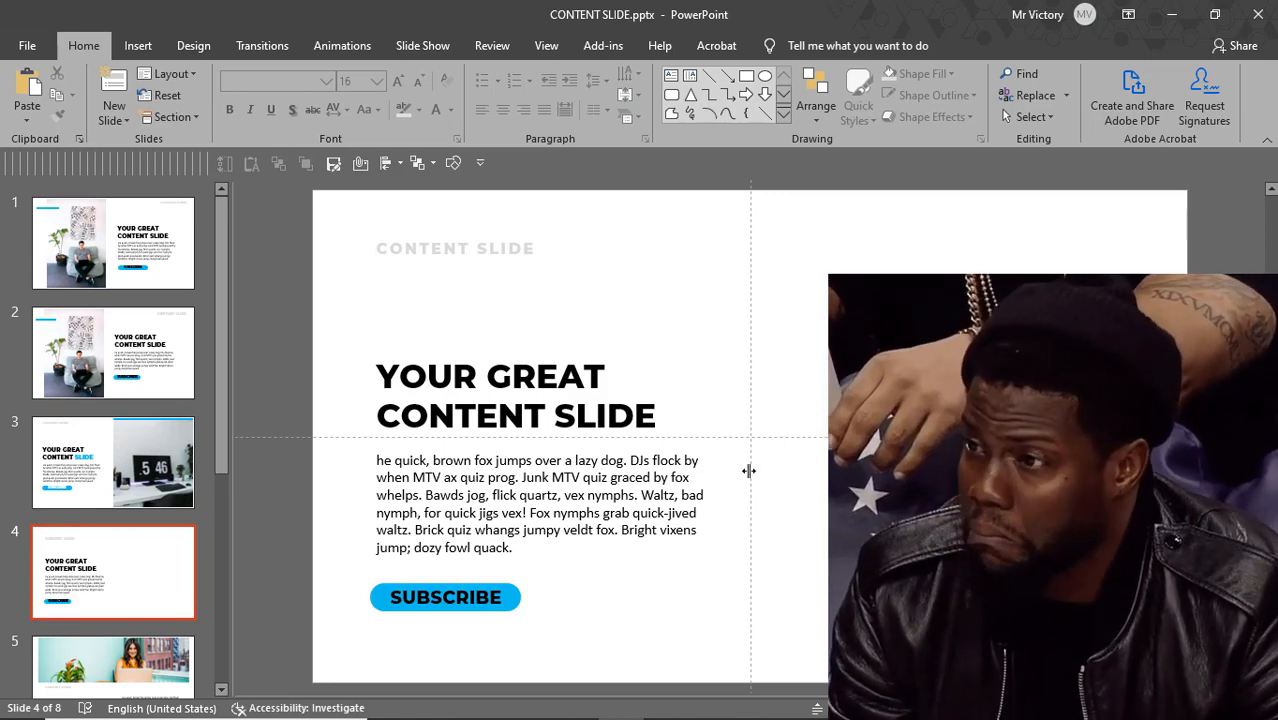
# - Color the word SLIDE in the title light blue
pyautogui.click(655, 414)
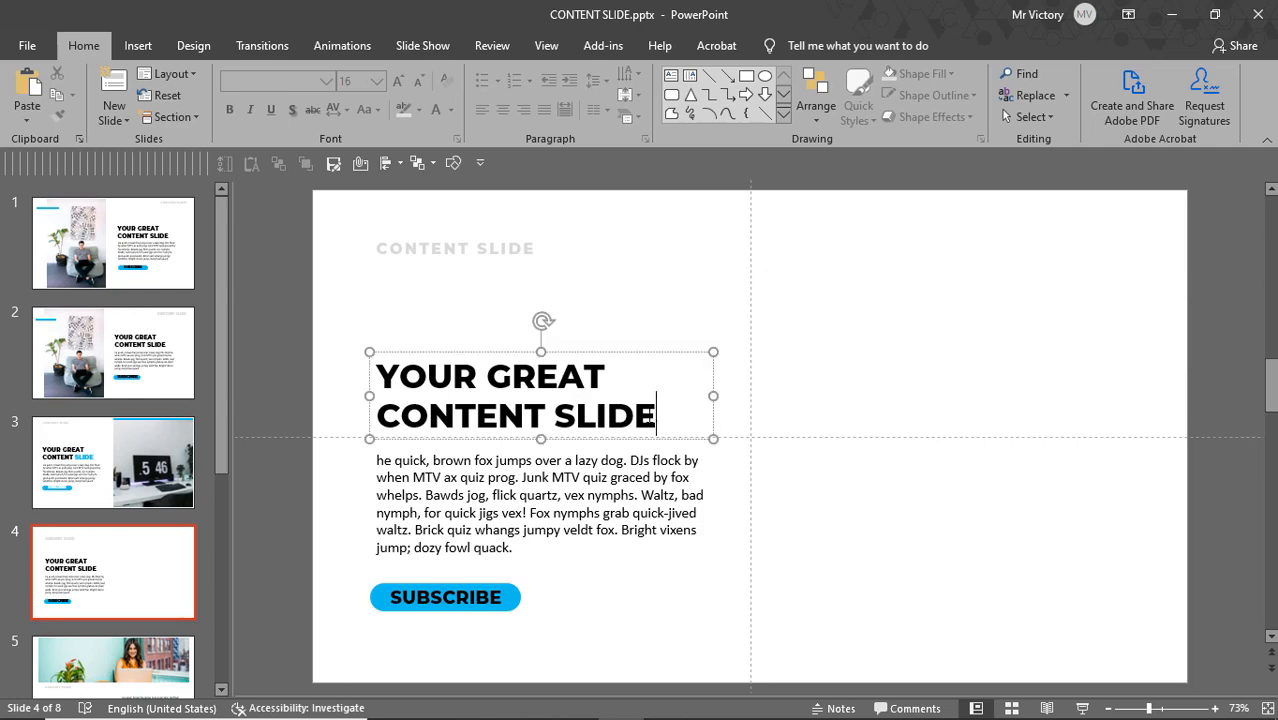
pyautogui.doubleClick(640, 414)
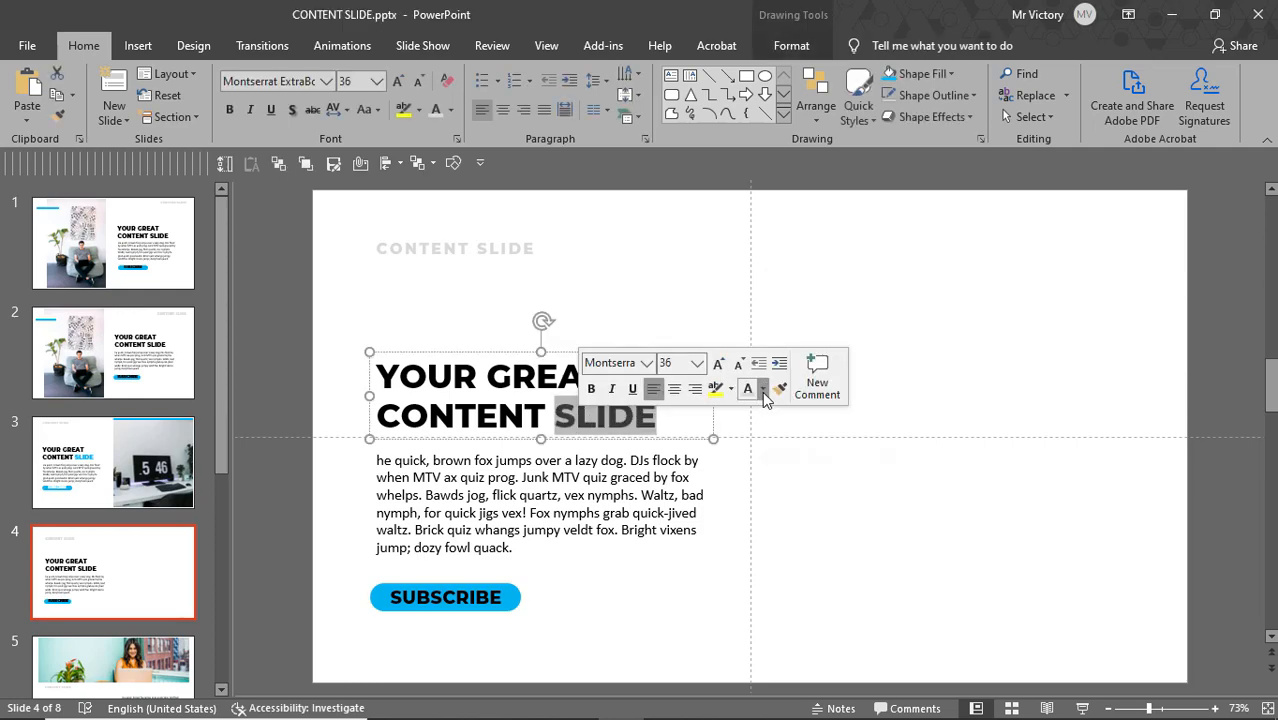
pyautogui.click(764, 397)
pyautogui.click(847, 539)
pyautogui.click(740, 599)
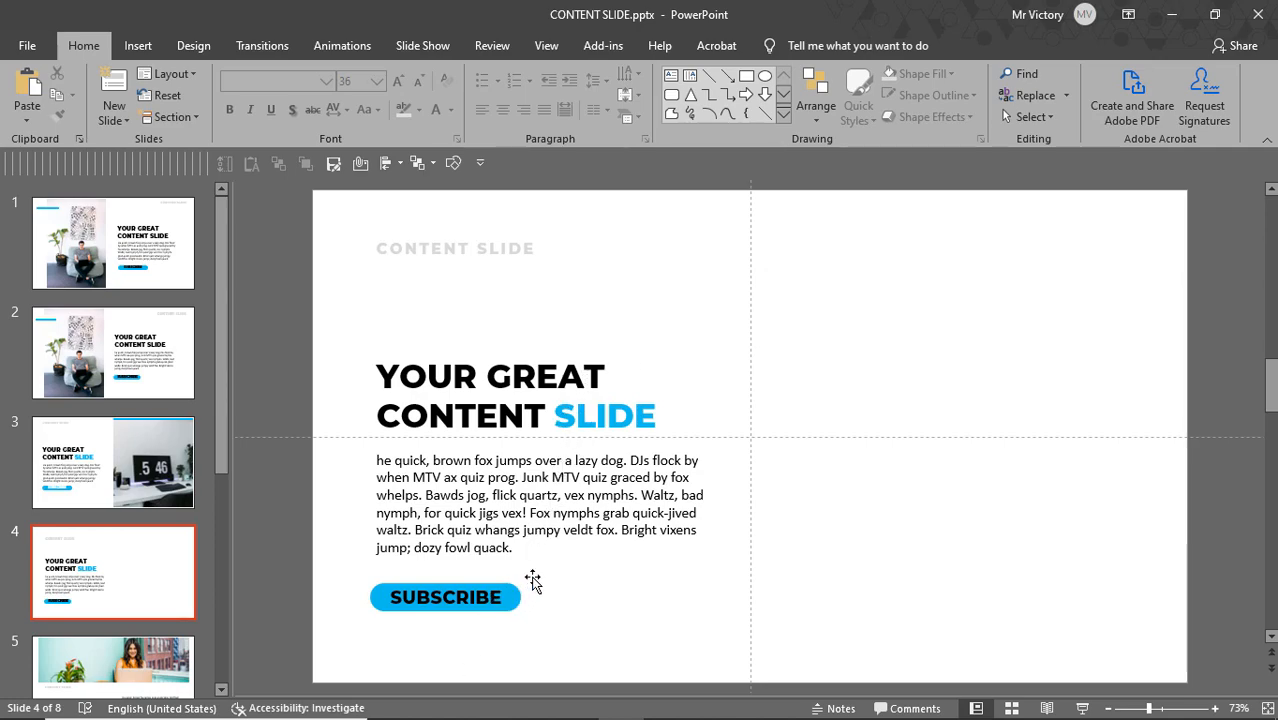
pyautogui.press('alt')
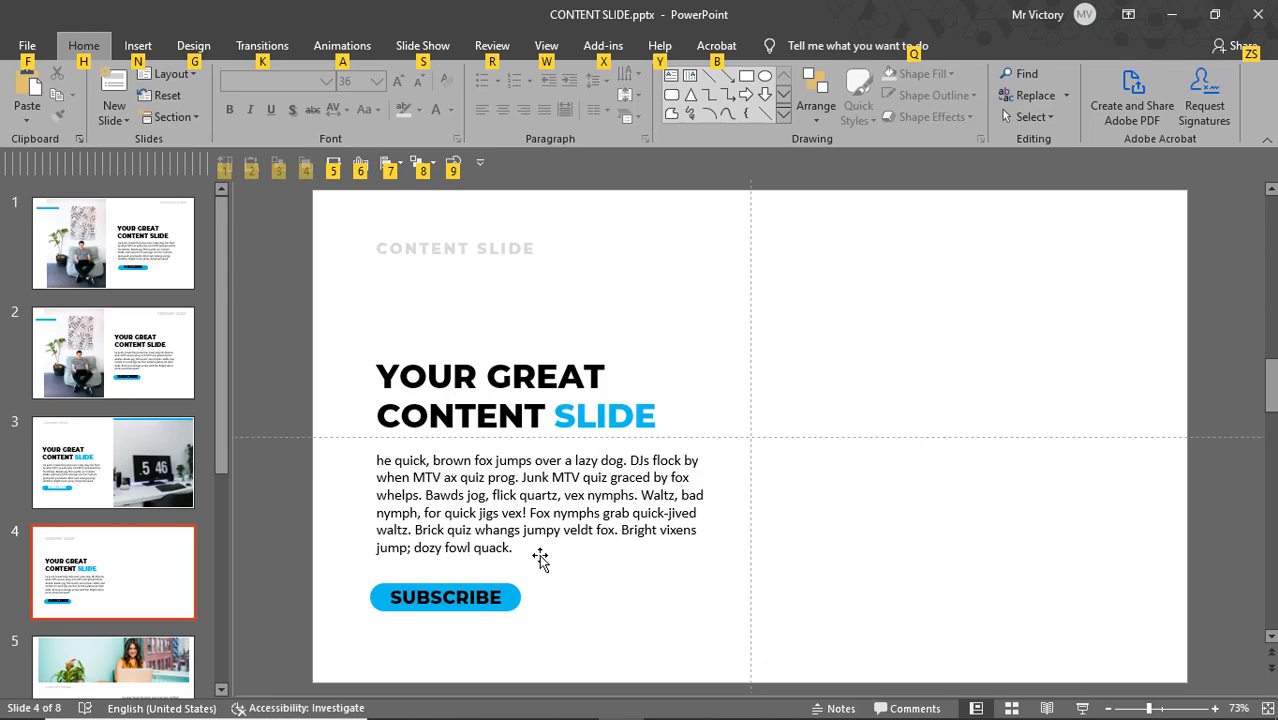
pyautogui.press('n')
pyautogui.press('p')
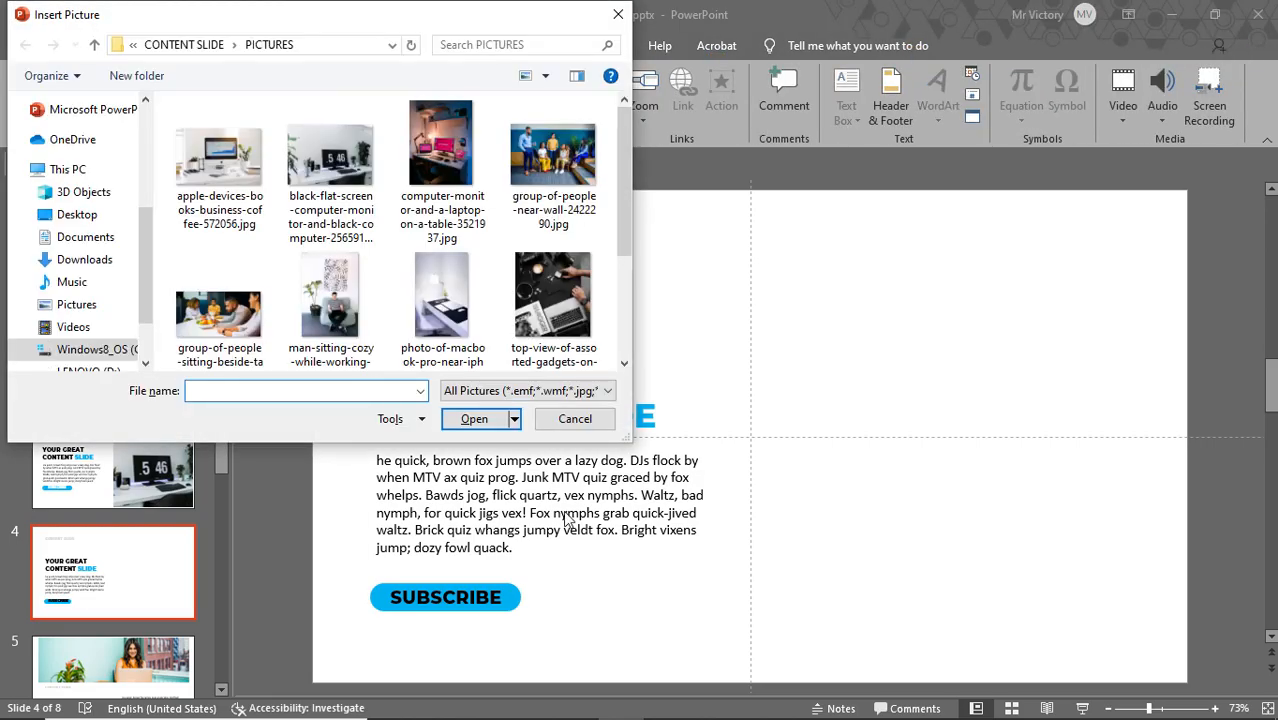
pyautogui.click(618, 14)
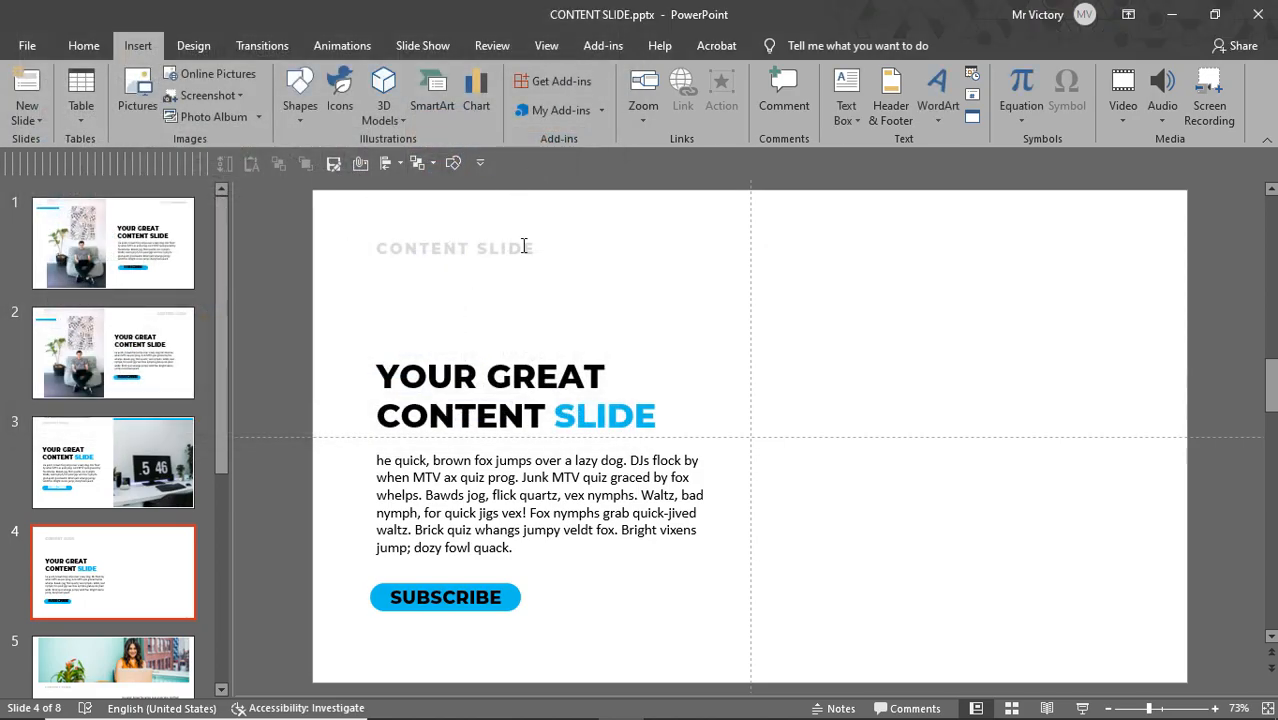
# - Insert the black-flat-screen-computer-monitor picture from the PICTURES folder onto slide 4
pyautogui.hotkey('alt', 'n')
pyautogui.press('p')
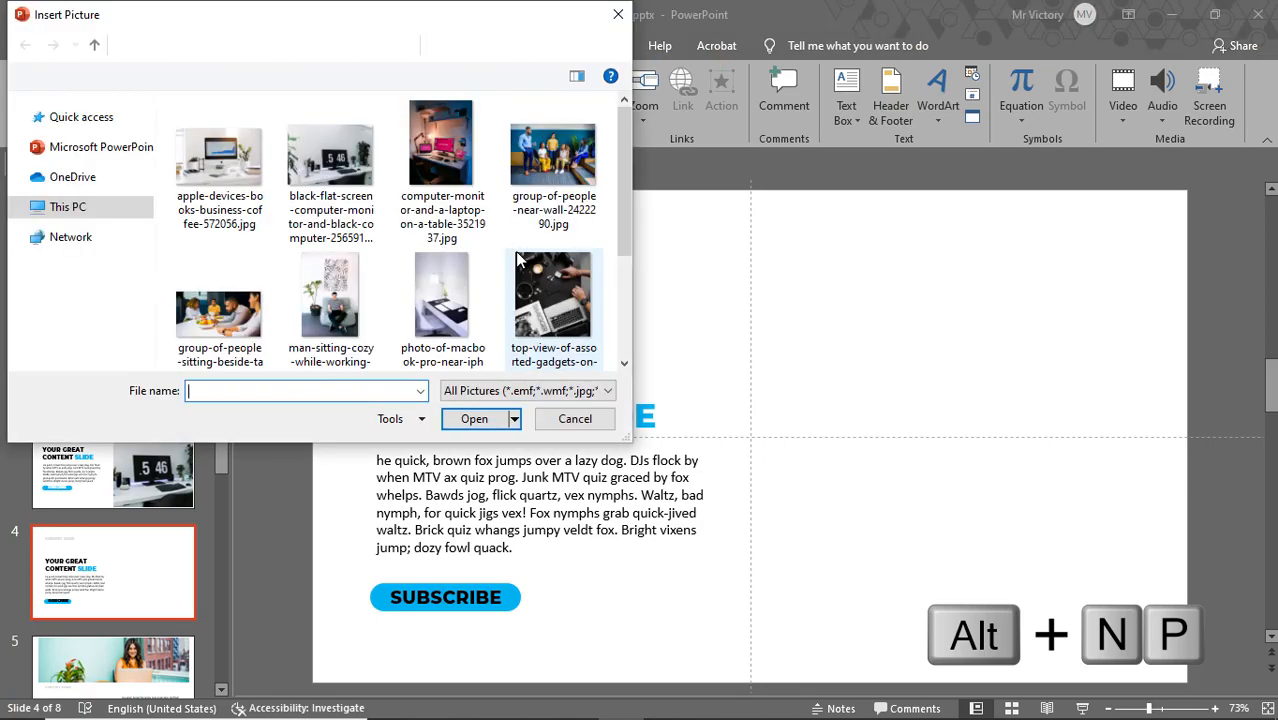
pyautogui.click(330, 213)
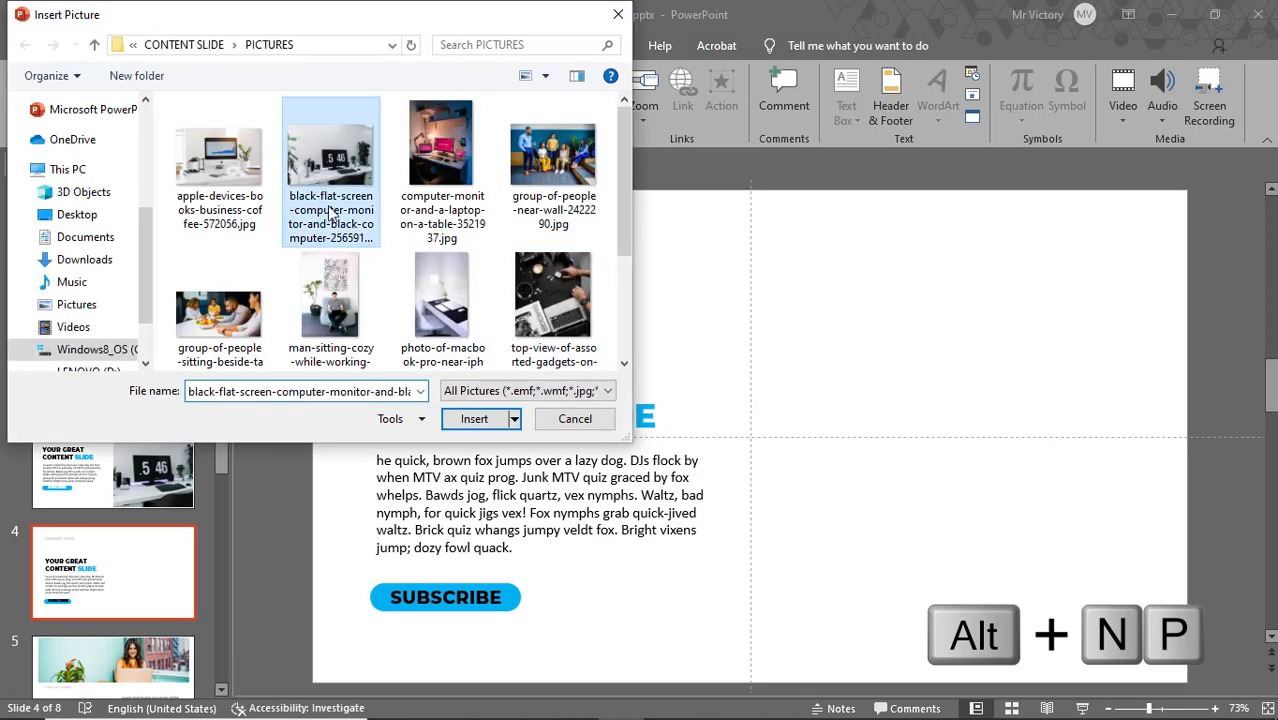
pyautogui.click(466, 418)
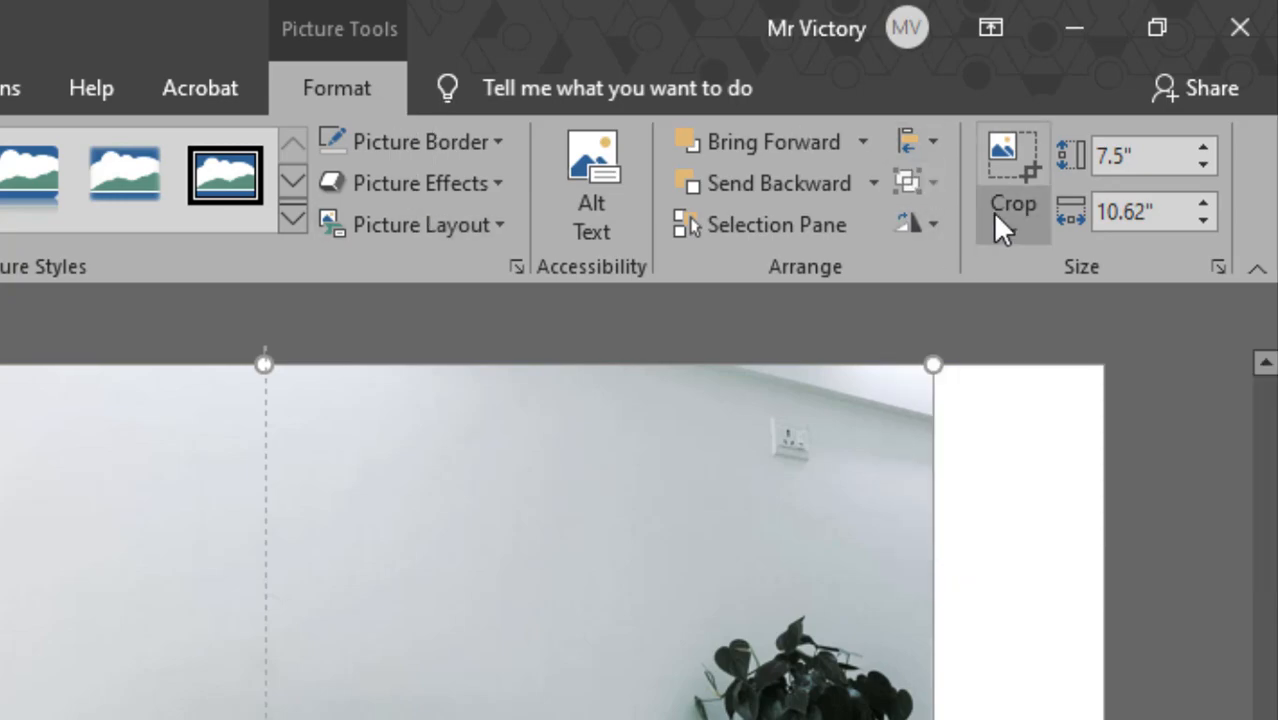
# - Crop the photo's left side at the center guide to a 6.67" width and shift it to fill the slide's right half
pyautogui.click(994, 215)
pyautogui.moveTo(1070, 362)
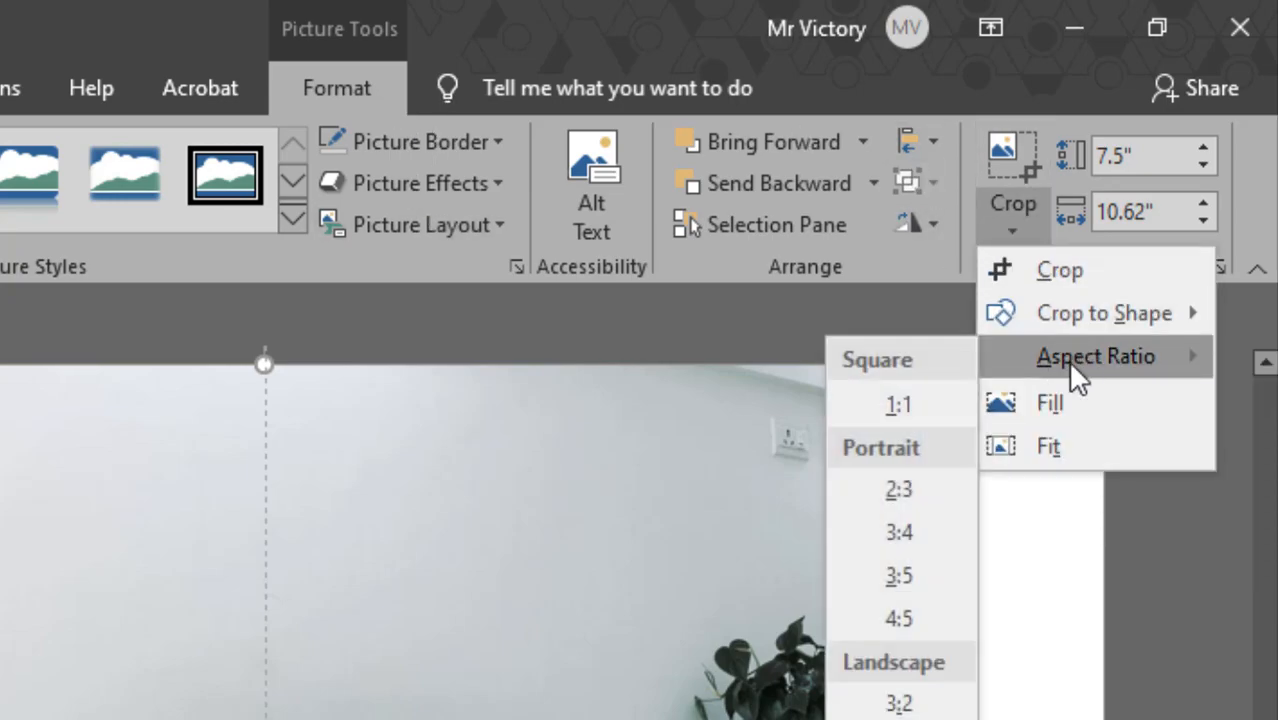
pyautogui.click(1065, 270)
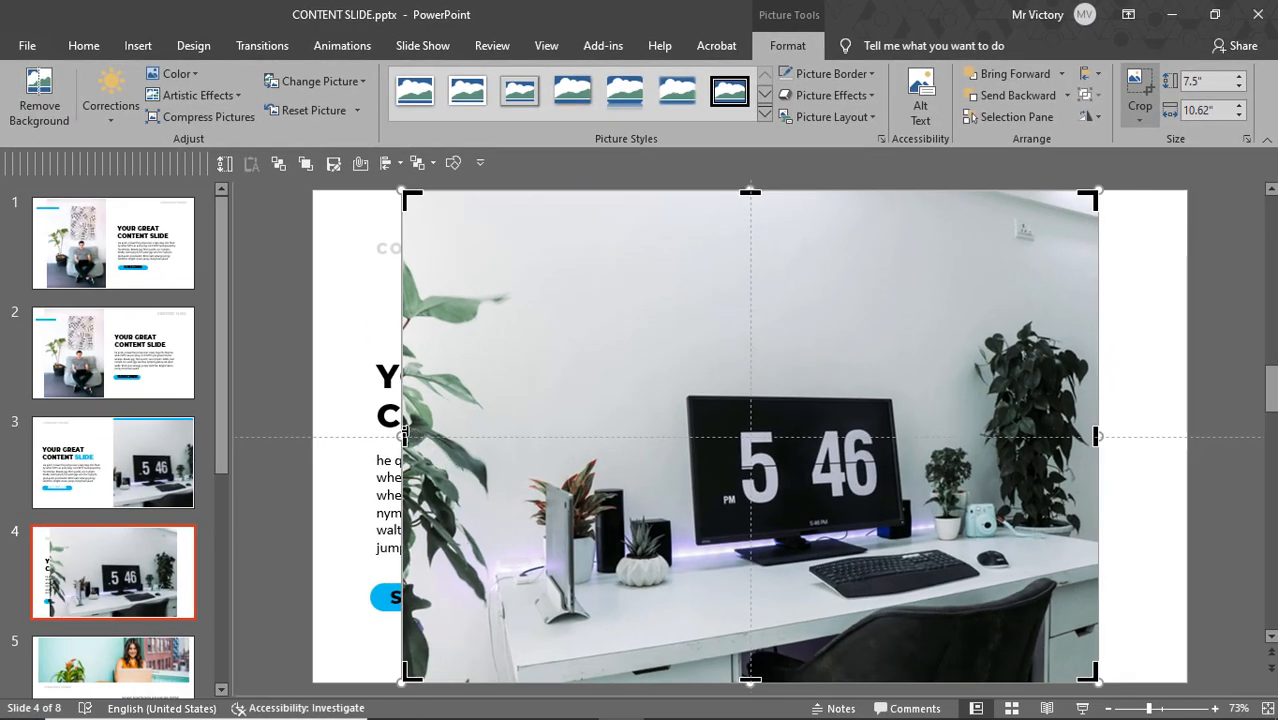
pyautogui.moveTo(403, 435); pyautogui.dragTo(751, 436)
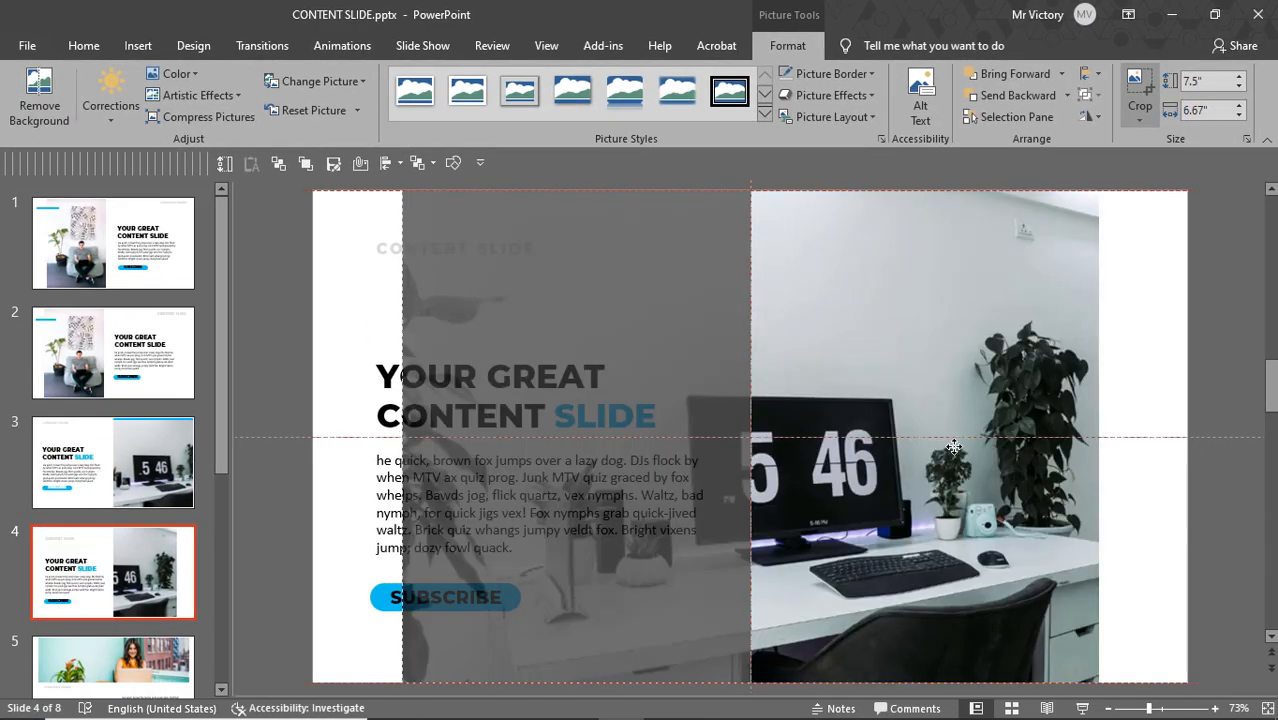
pyautogui.moveTo(828, 443); pyautogui.dragTo(1001, 443)
pyautogui.click(457, 664)
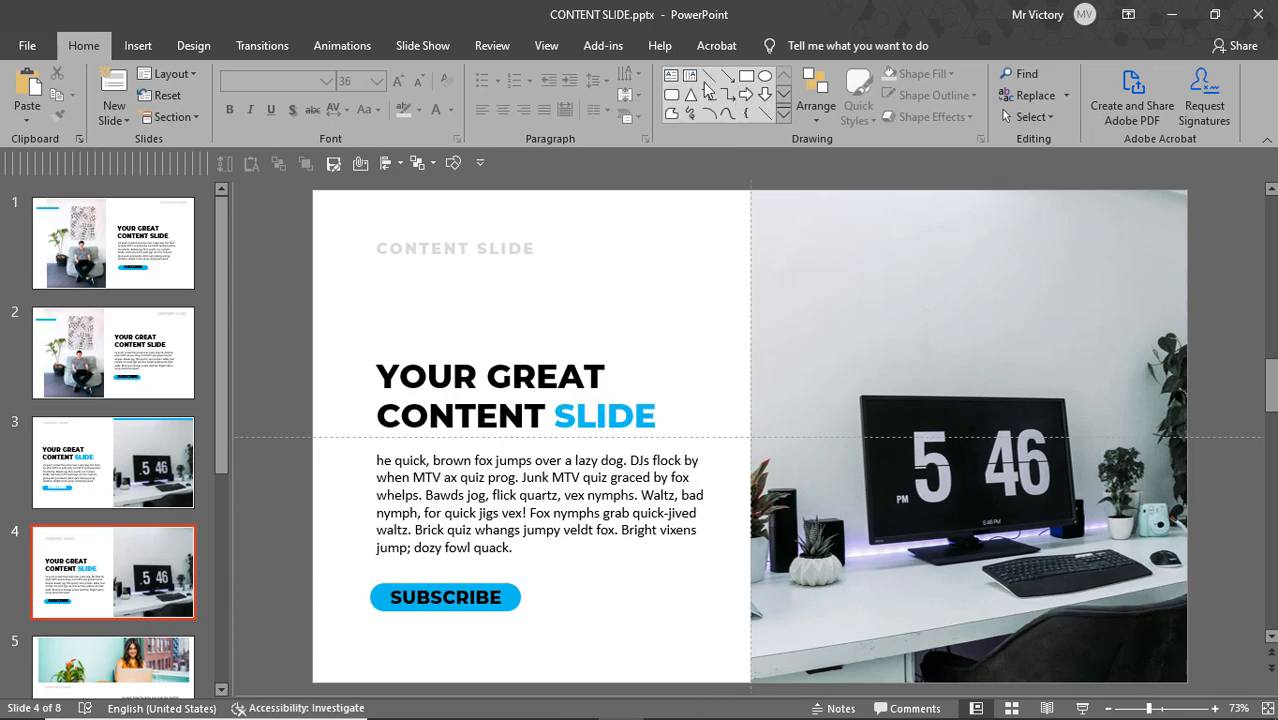
# - Draw a thin rectangle about 6.67" wide and 0.19" high spanning the photo's top edge
pyautogui.click(745, 77)
pyautogui.moveTo(683, 203); pyautogui.dragTo(1081, 214)
pyautogui.moveTo(987, 207); pyautogui.dragTo(1090, 191)
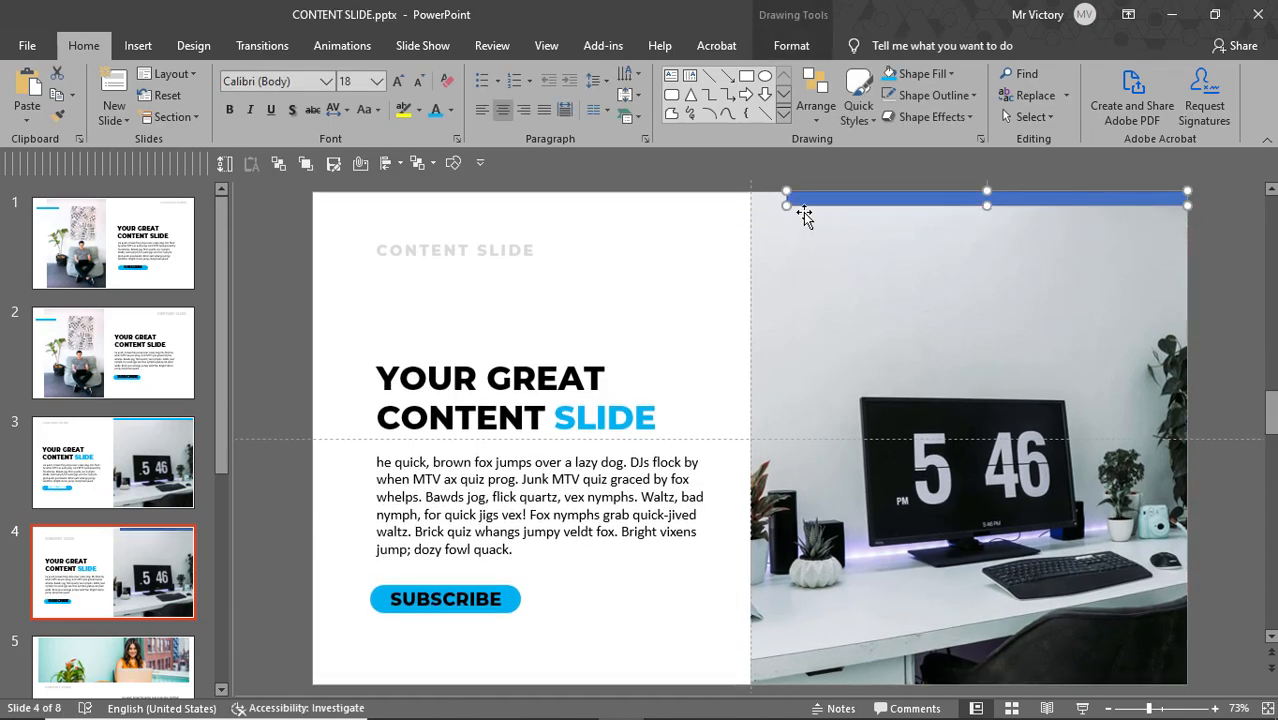
pyautogui.moveTo(788, 203); pyautogui.dragTo(751, 201)
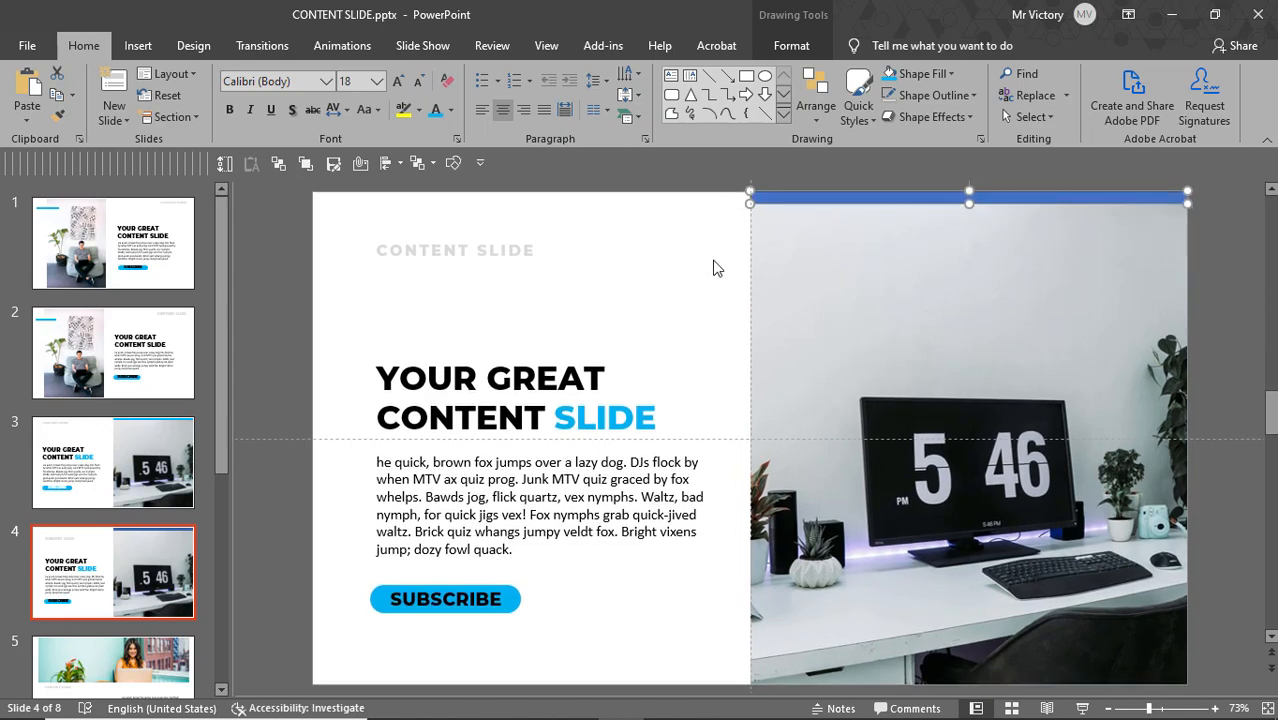
pyautogui.click(701, 289)
# - Fill the thin bar along the photo's top edge light blue and preview slide 4 as a slide show
pyautogui.click(783, 197)
pyautogui.click(791, 45)
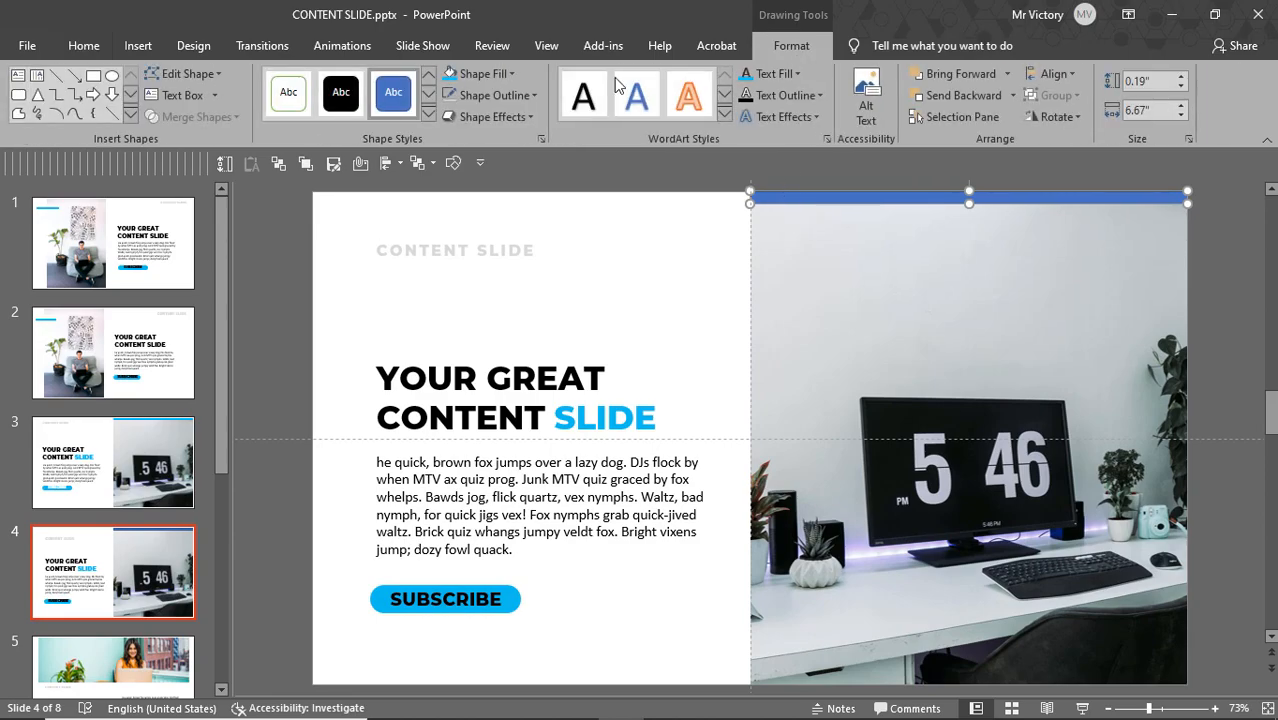
pyautogui.click(452, 75)
pyautogui.click(614, 263)
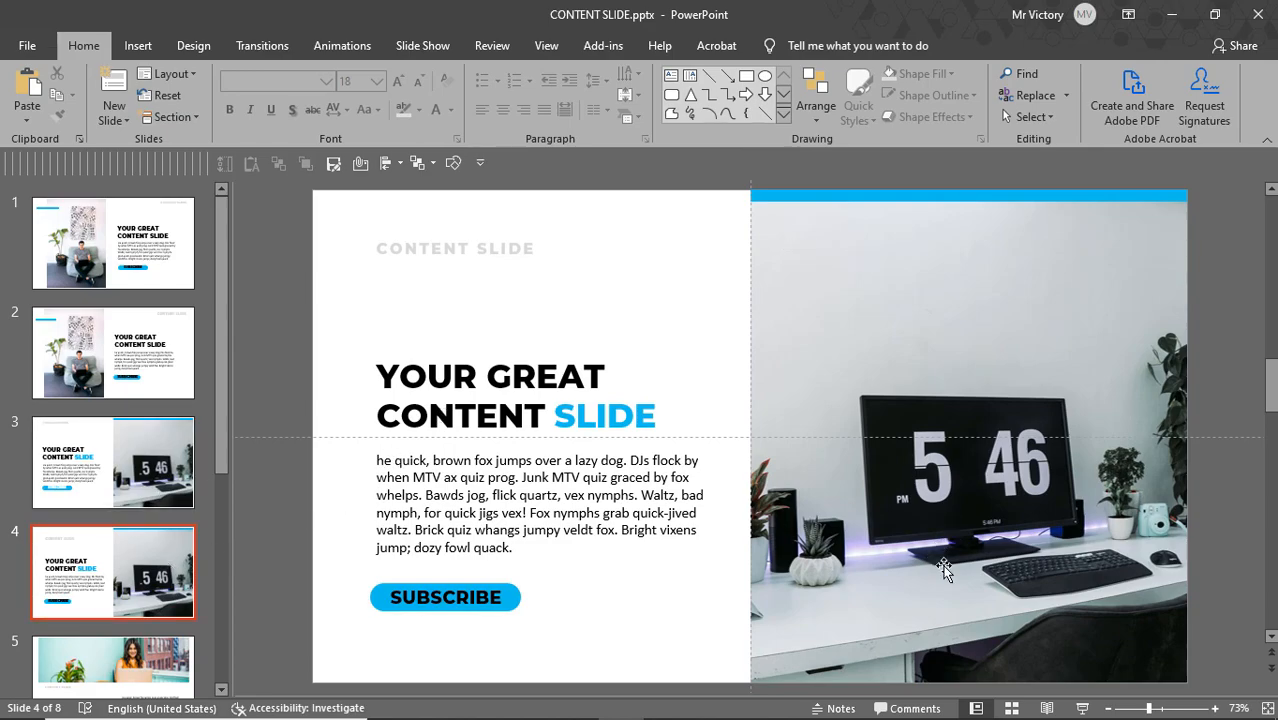
pyautogui.click(1082, 708)
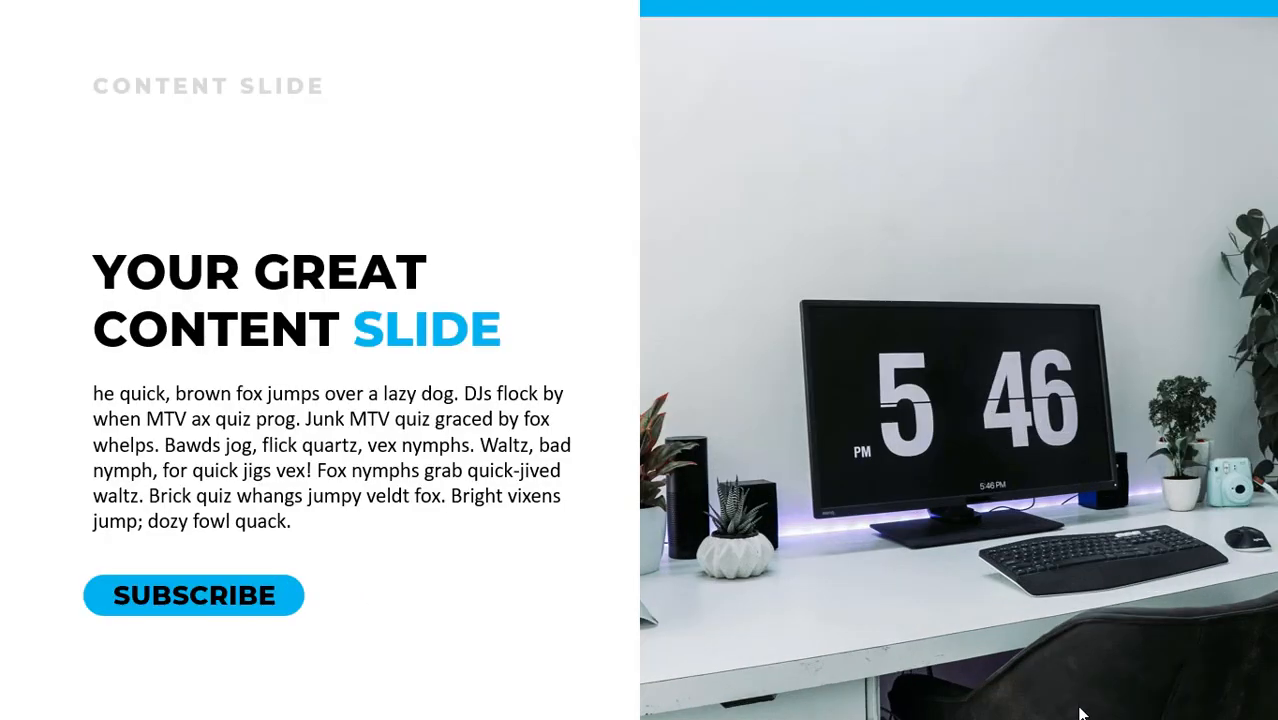
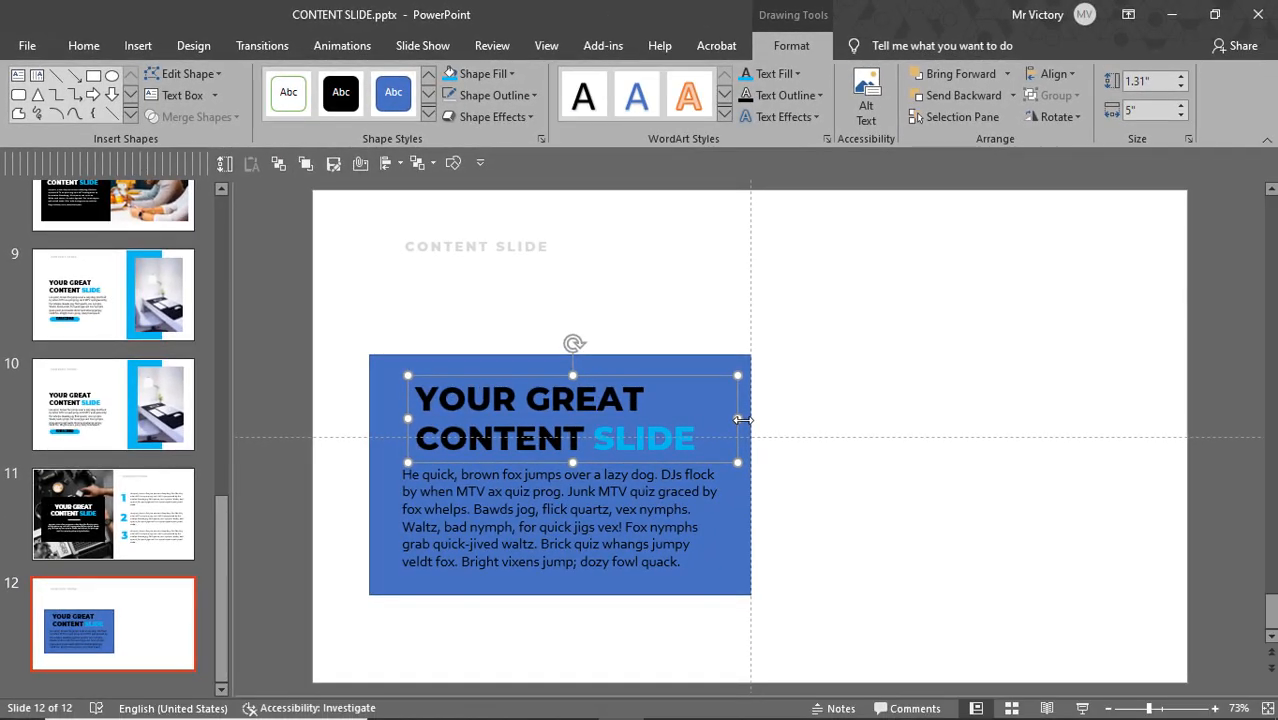
# - Reduce slide 12's body paragraph to 14 pt, center its text and move it lower inside the blue rectangle
pyautogui.click(693, 546)
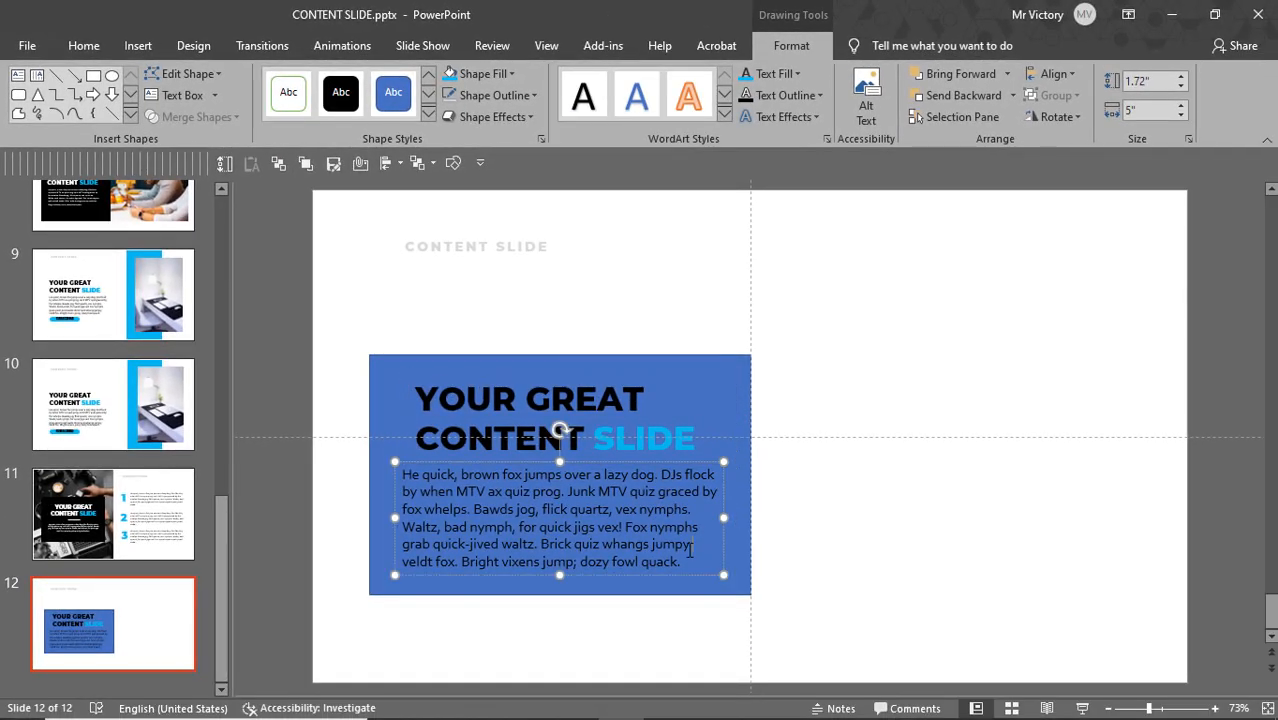
pyautogui.moveTo(685, 561); pyautogui.dragTo(402, 472)
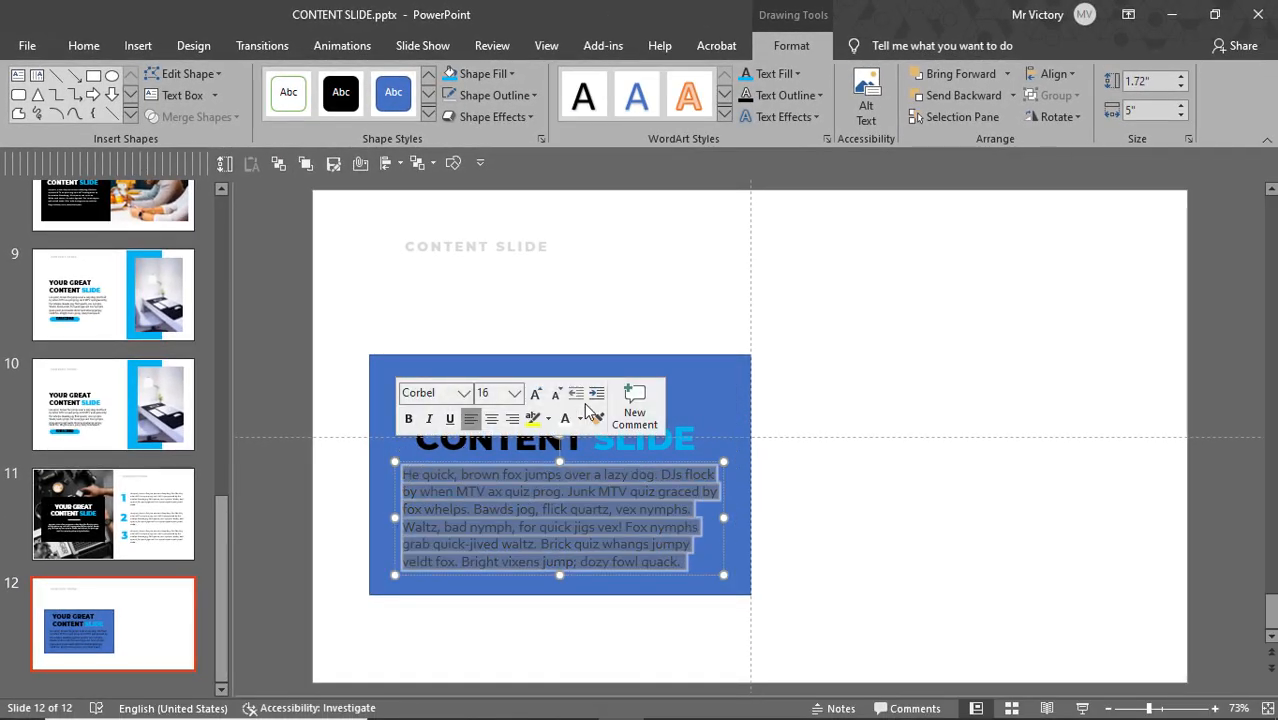
pyautogui.click(555, 394)
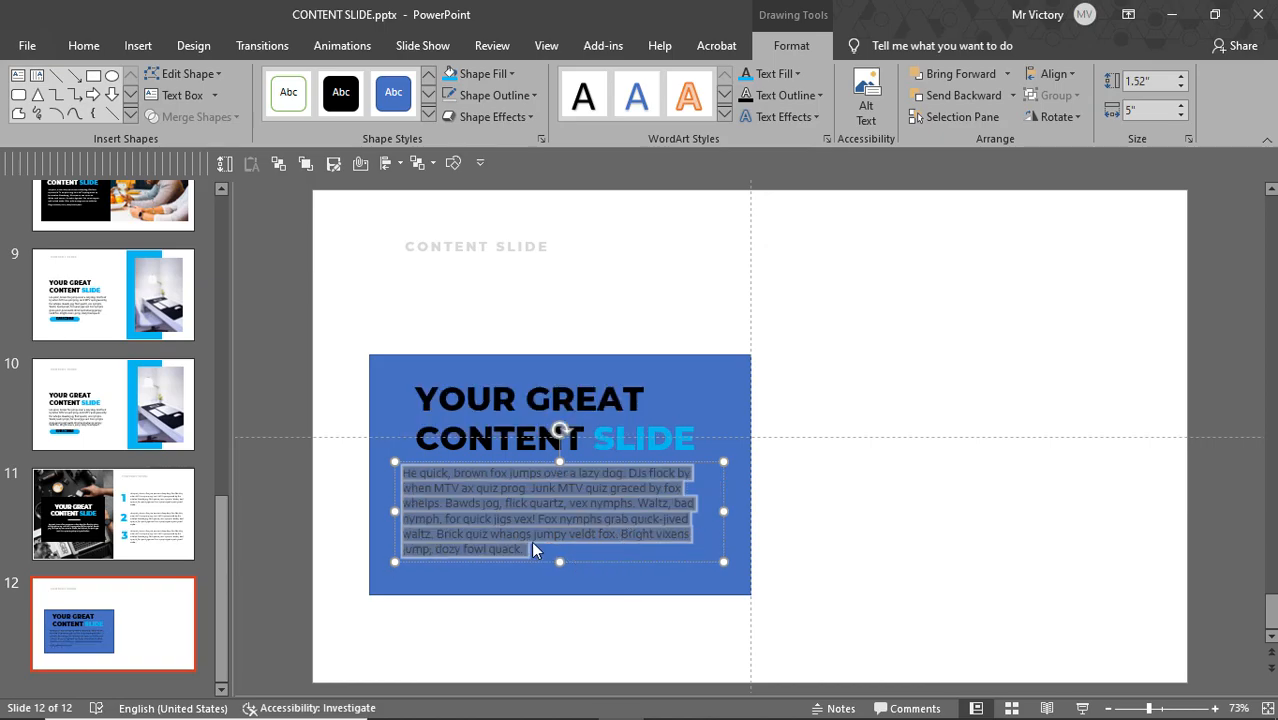
pyautogui.rightClick(521, 482)
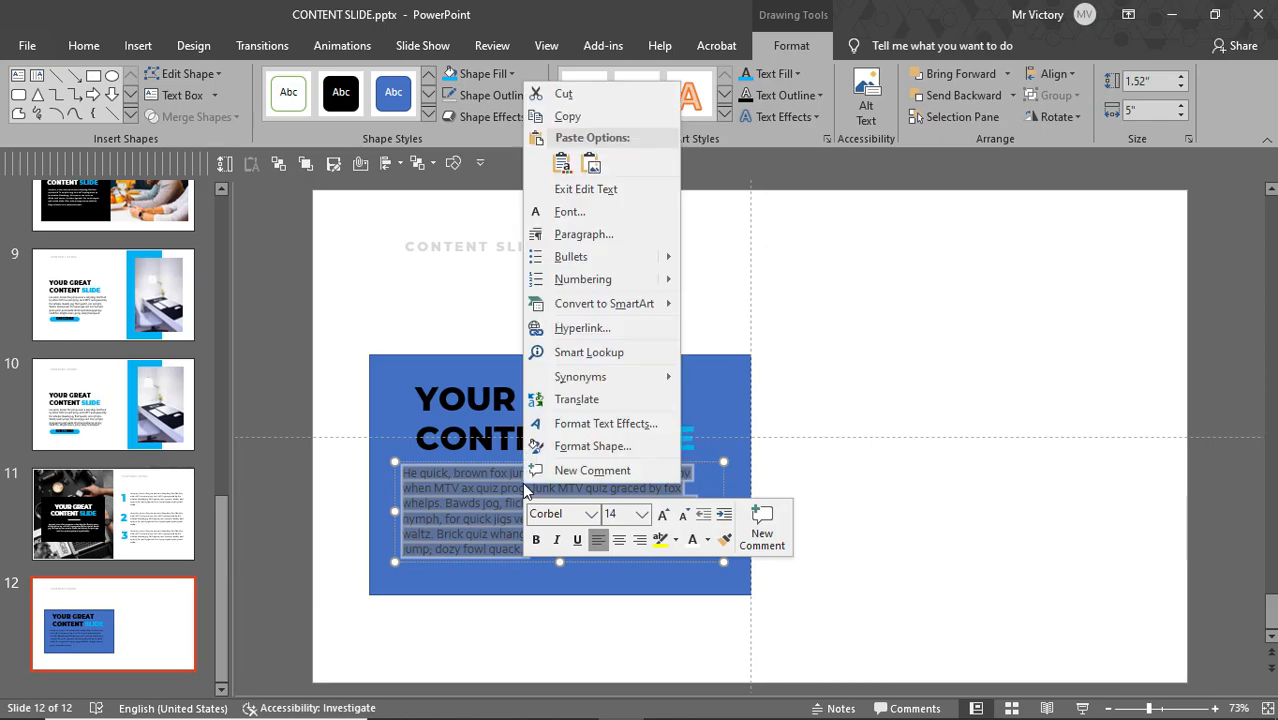
pyautogui.click(619, 539)
pyautogui.moveTo(619, 563); pyautogui.dragTo(617, 583)
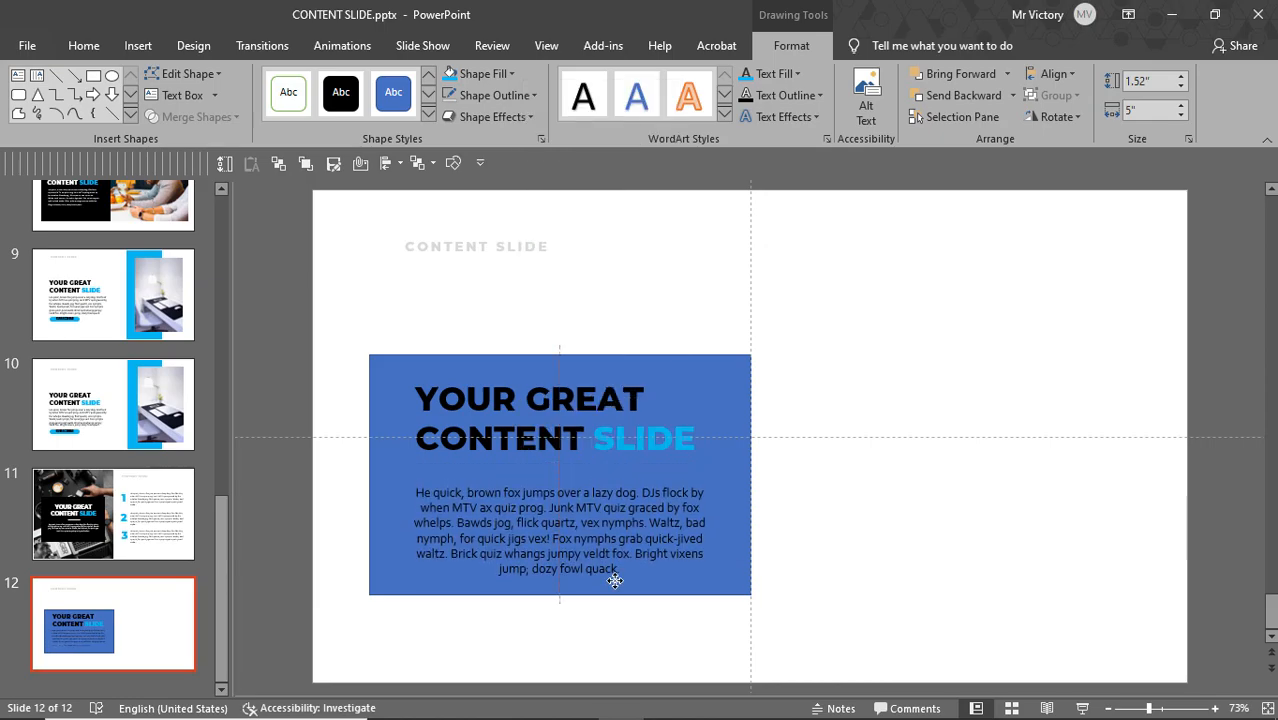
# - Center the title text YOUR GREAT CONTENT SLIDE and align its text box with the middle of the blue rectangle
pyautogui.click(620, 446)
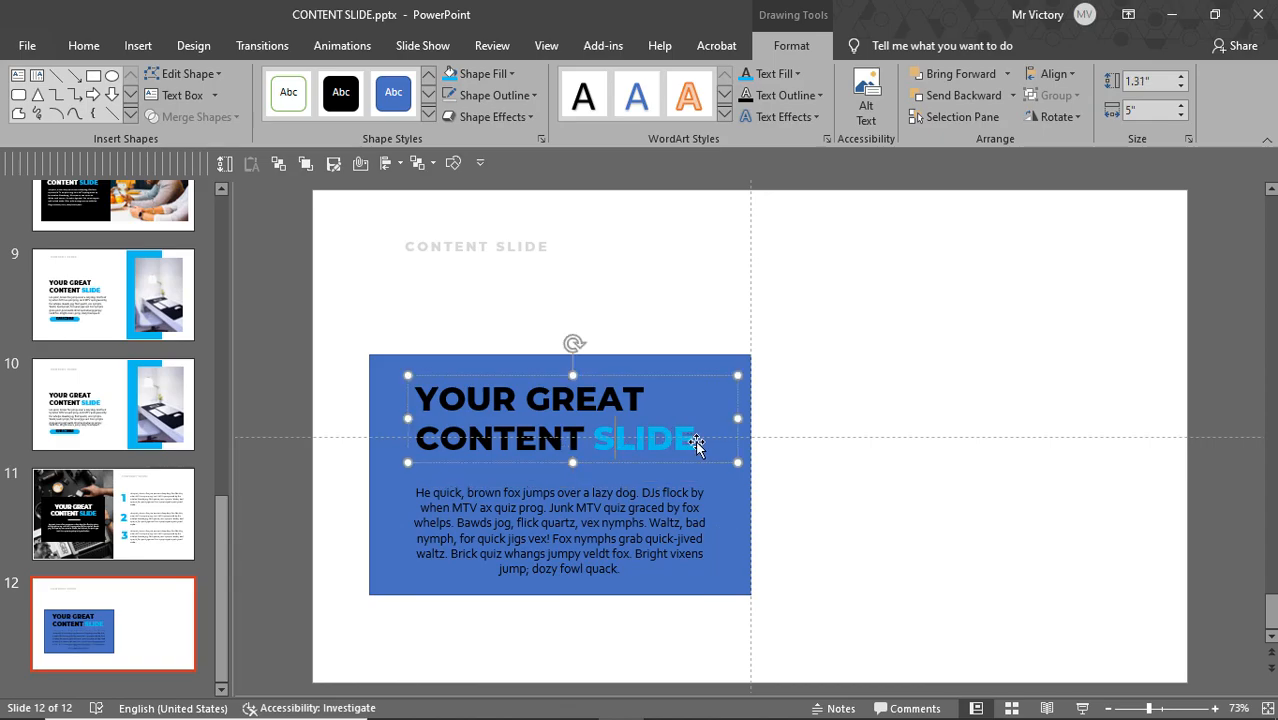
pyautogui.moveTo(696, 443); pyautogui.dragTo(567, 373)
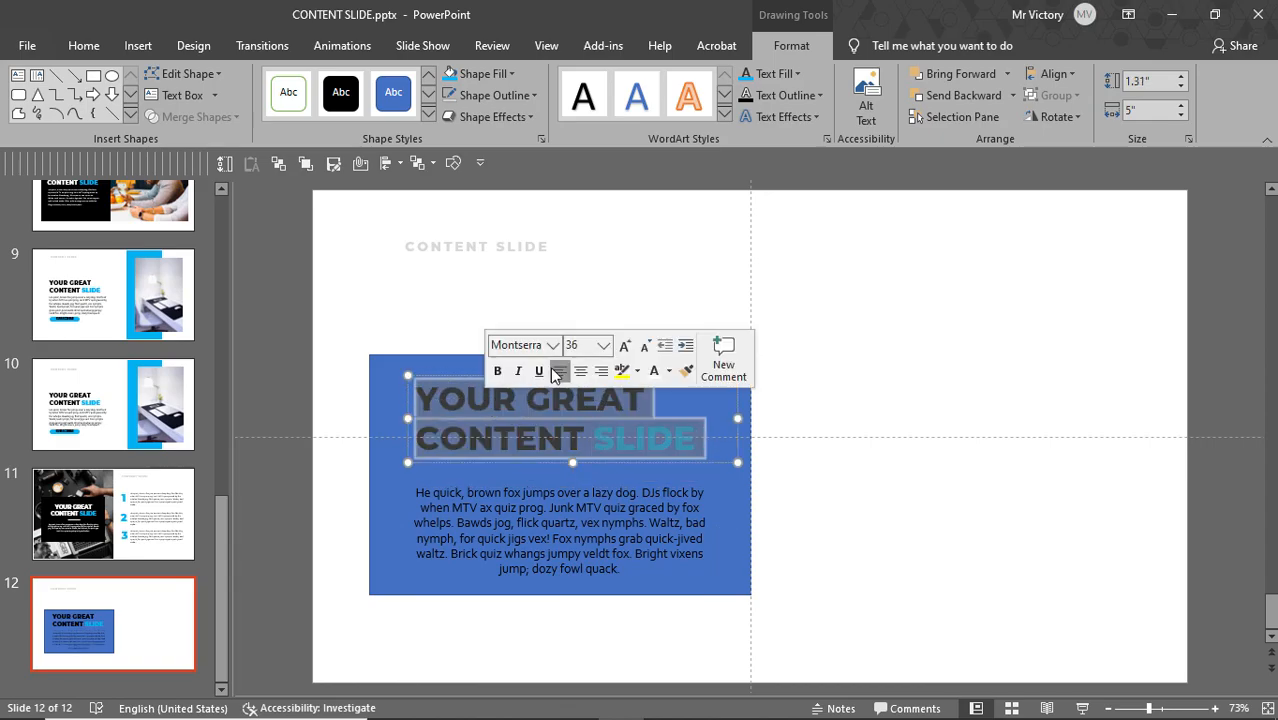
pyautogui.click(577, 378)
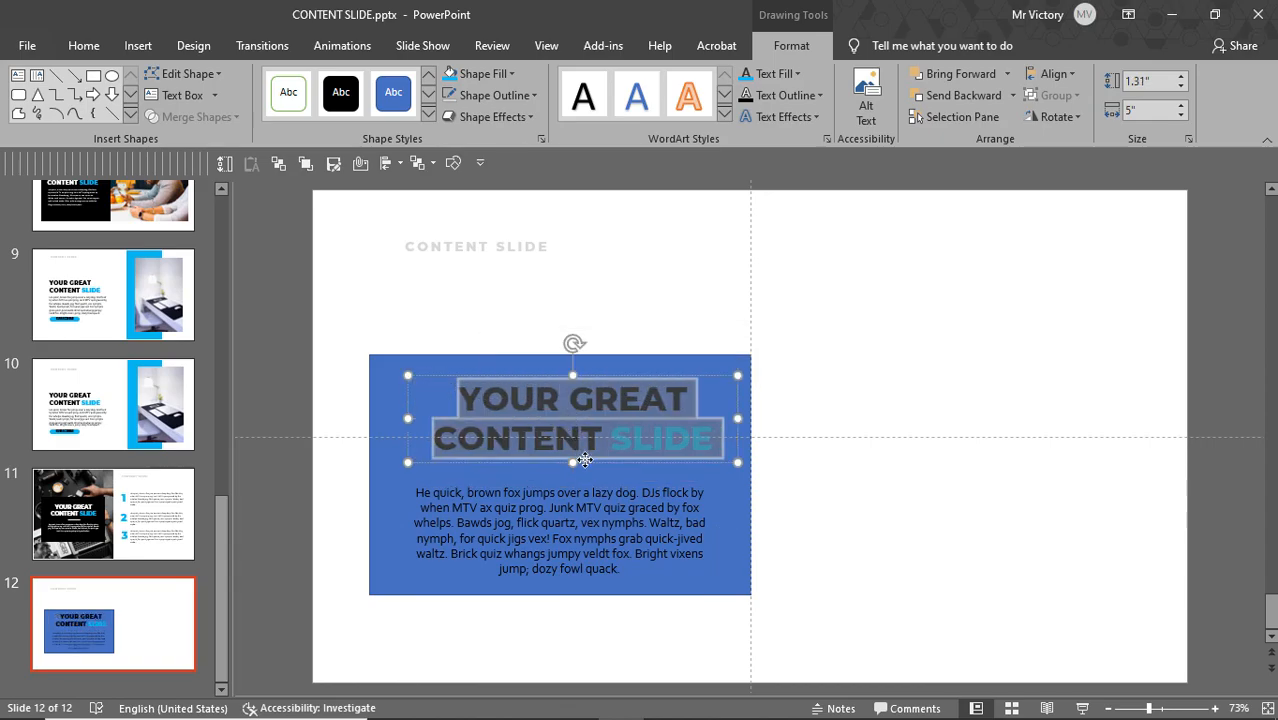
pyautogui.moveTo(585, 463); pyautogui.dragTo(572, 460)
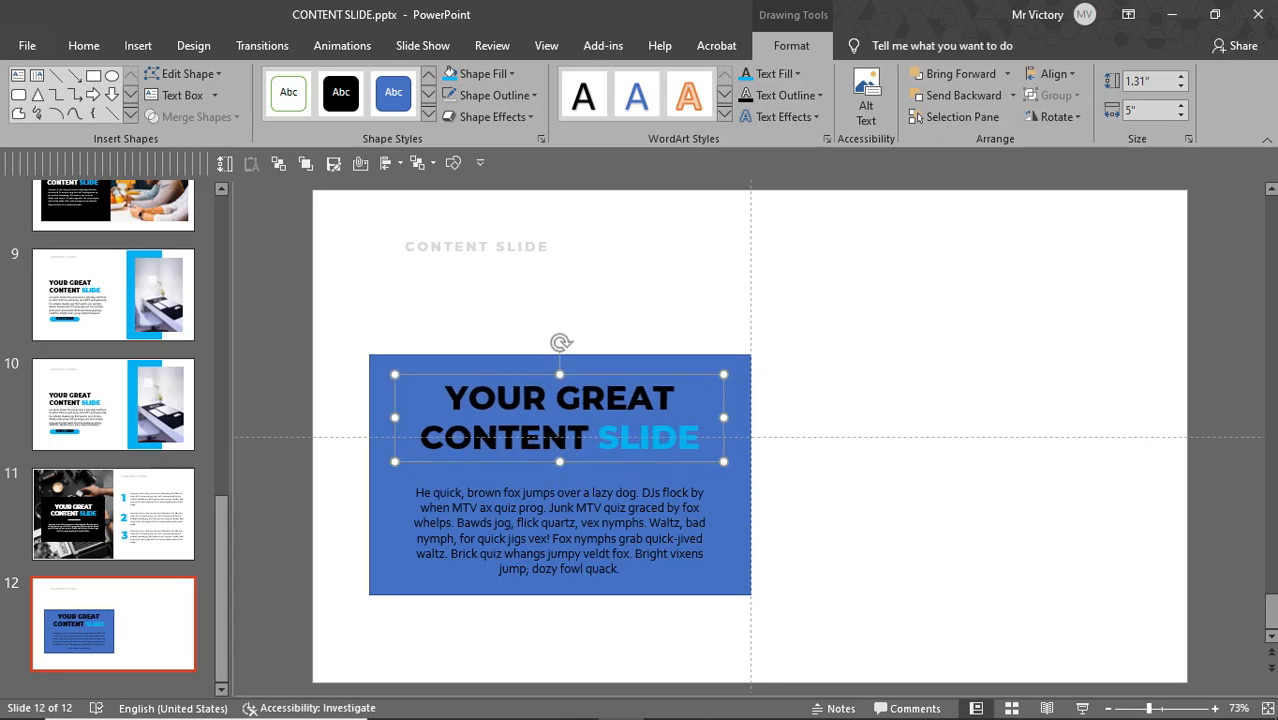
# - Extend the blue rectangle's upper edge upward to a height of about 3.77"
pyautogui.click(585, 362)
pyautogui.moveTo(555, 353); pyautogui.dragTo(556, 347)
pyautogui.click(773, 458)
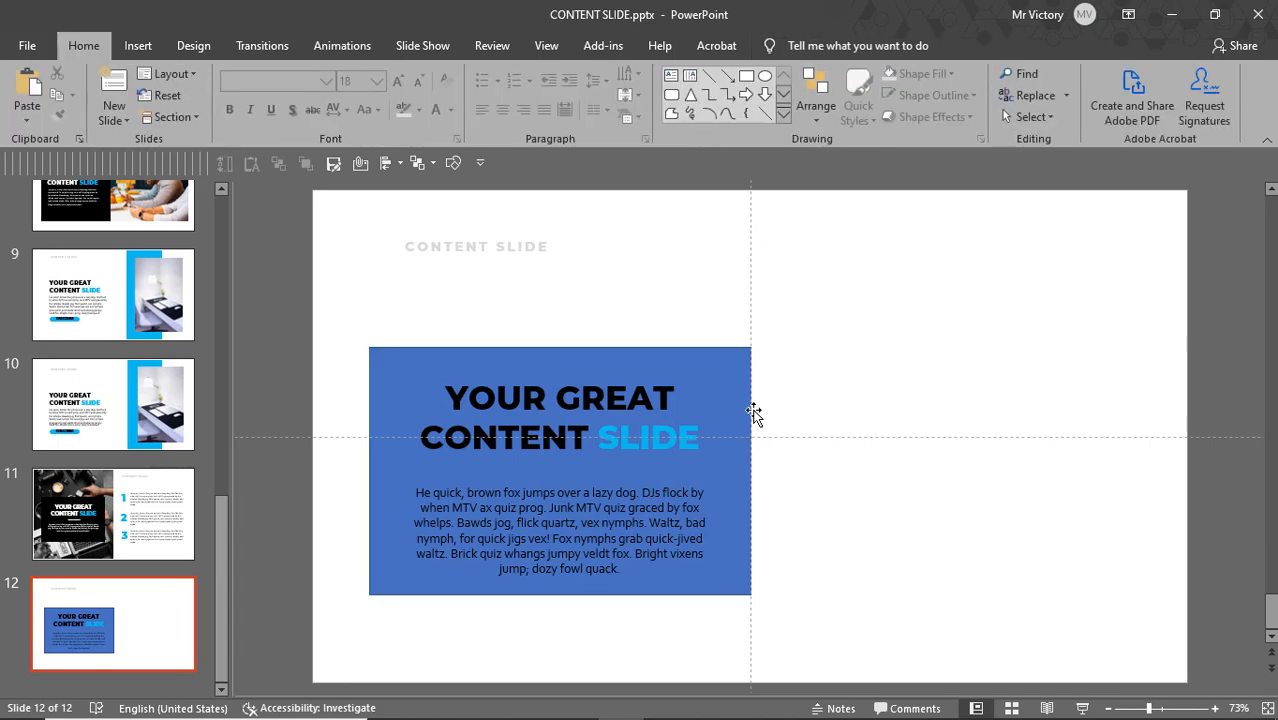
# - Color the title words YOUR GREAT CONTENT and the body paragraph white
pyautogui.moveTo(593, 436); pyautogui.dragTo(559, 343)
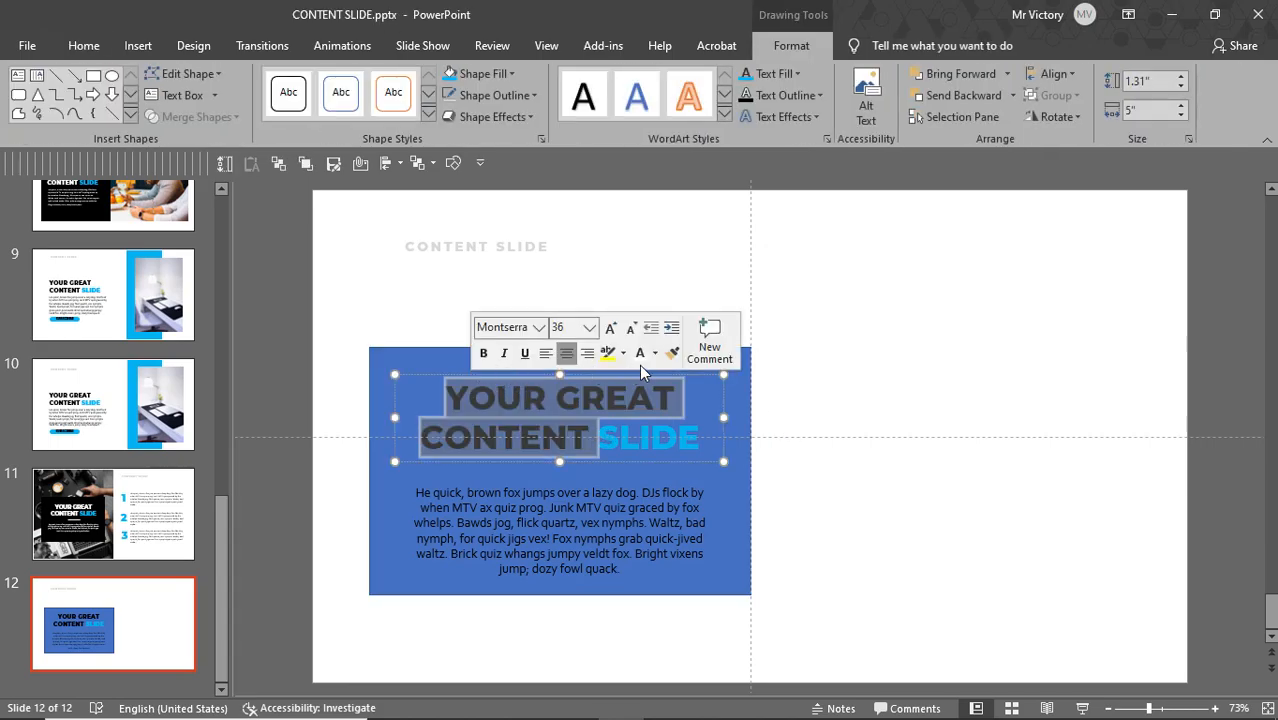
pyautogui.moveTo(638, 569); pyautogui.dragTo(334, 486)
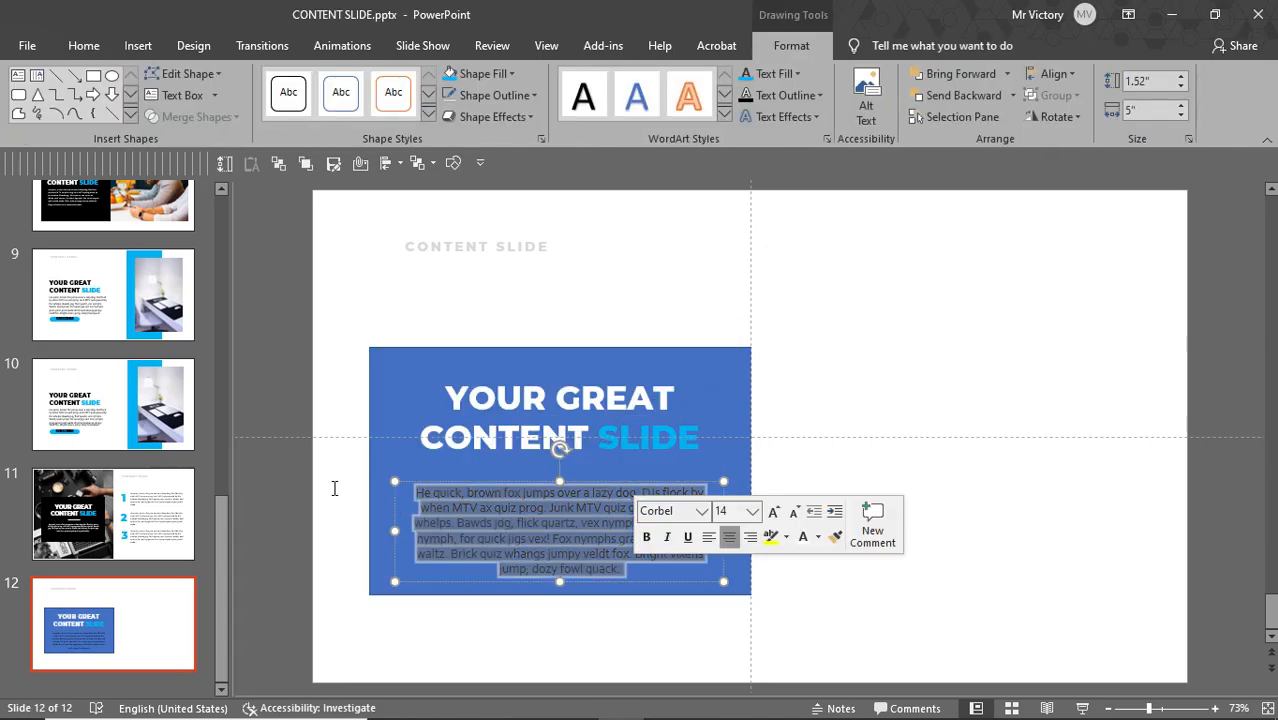
# - Remove the outline from the blue rectangle behind the title and paragraph
pyautogui.click(564, 365)
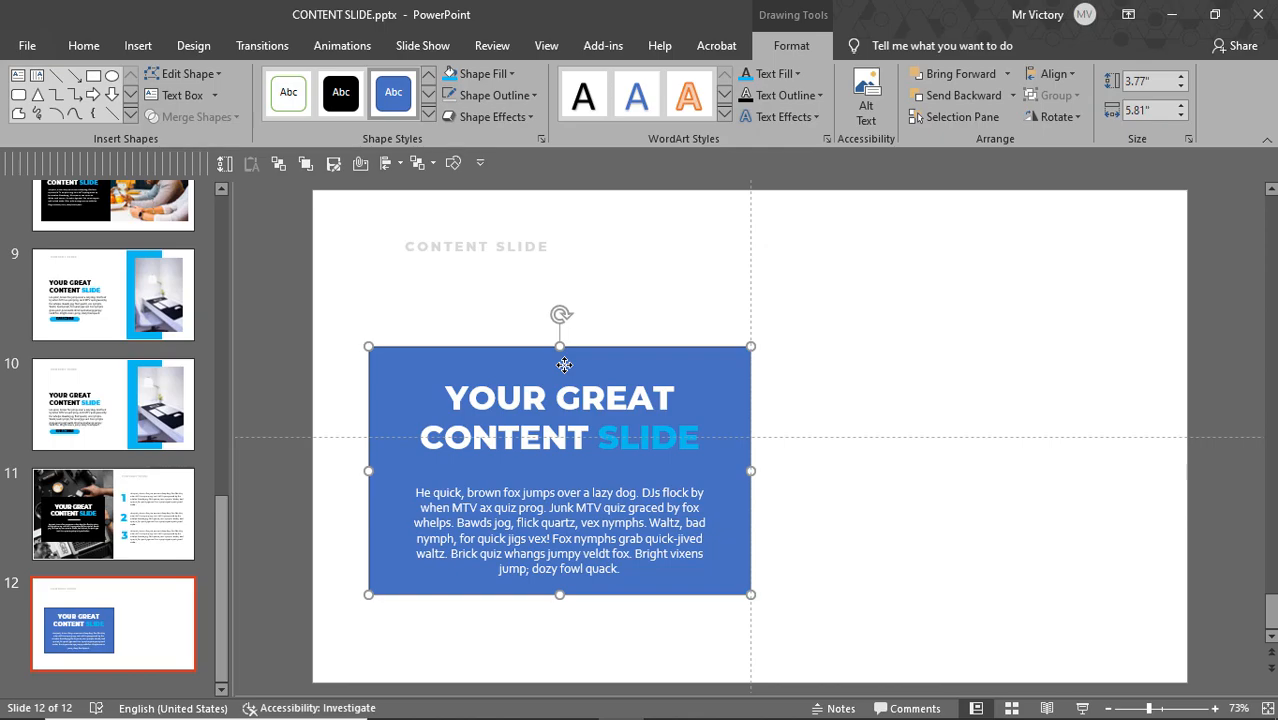
pyautogui.press('alt')
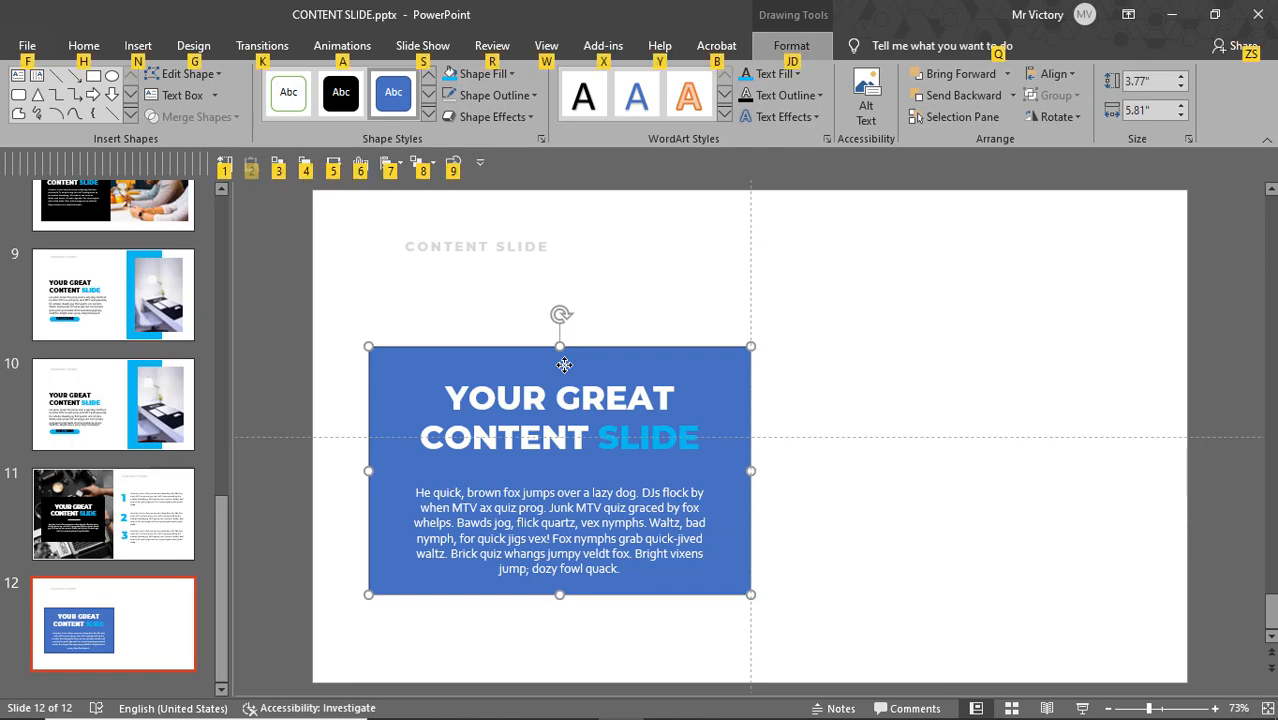
pyautogui.press('j')
pyautogui.press('d')
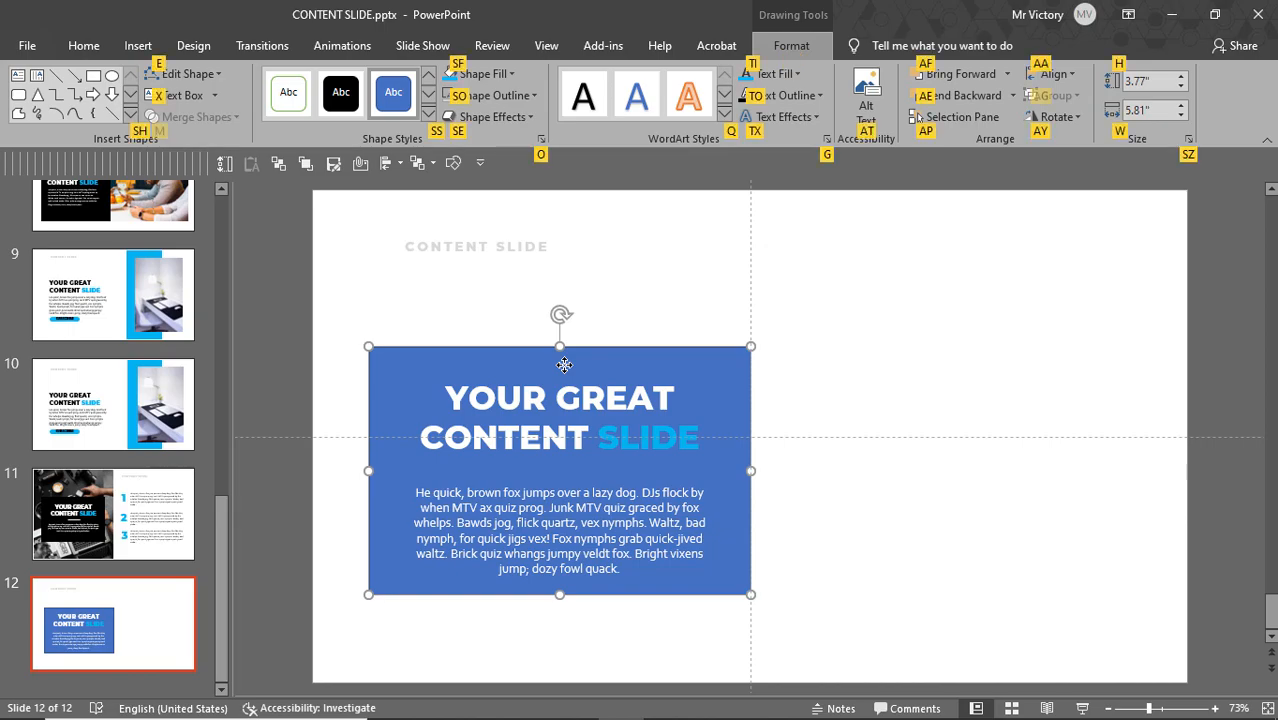
pyautogui.press('s')
pyautogui.press('o')
pyautogui.press('n')
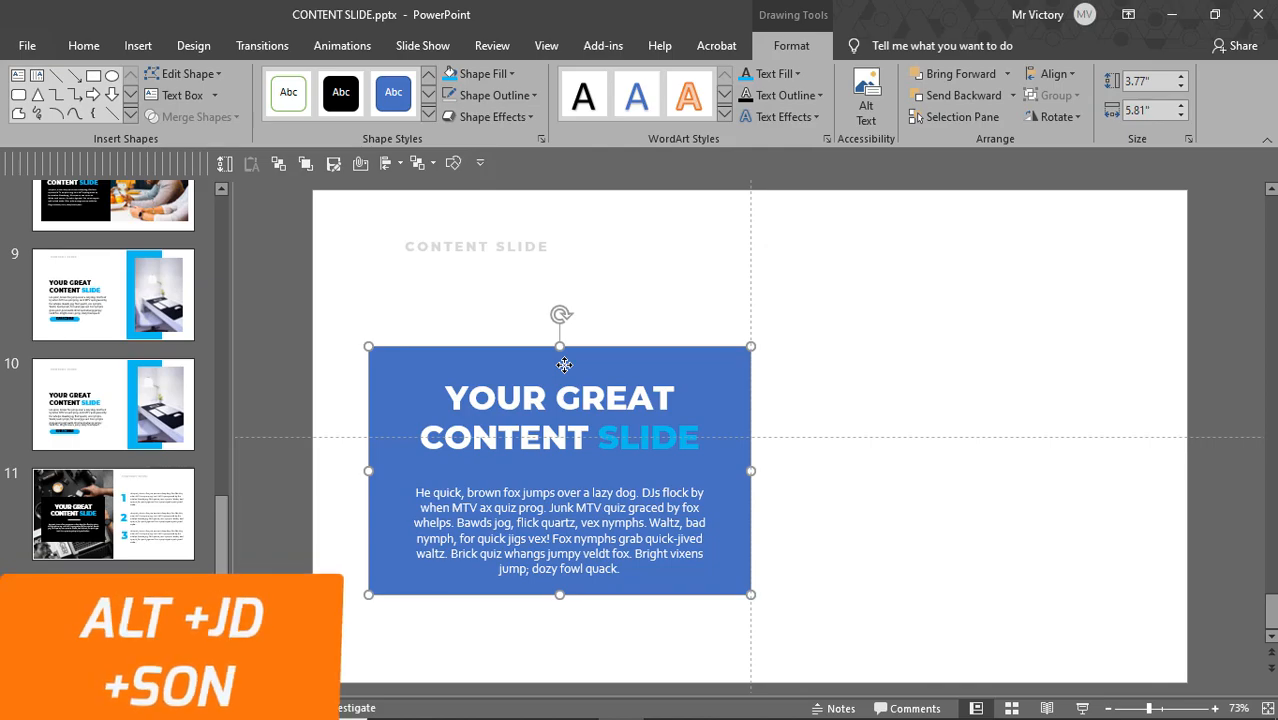
# - Fill the rectangle behind the title and paragraph with black
pyautogui.press('alt')
pyautogui.press('j')
pyautogui.press('d')
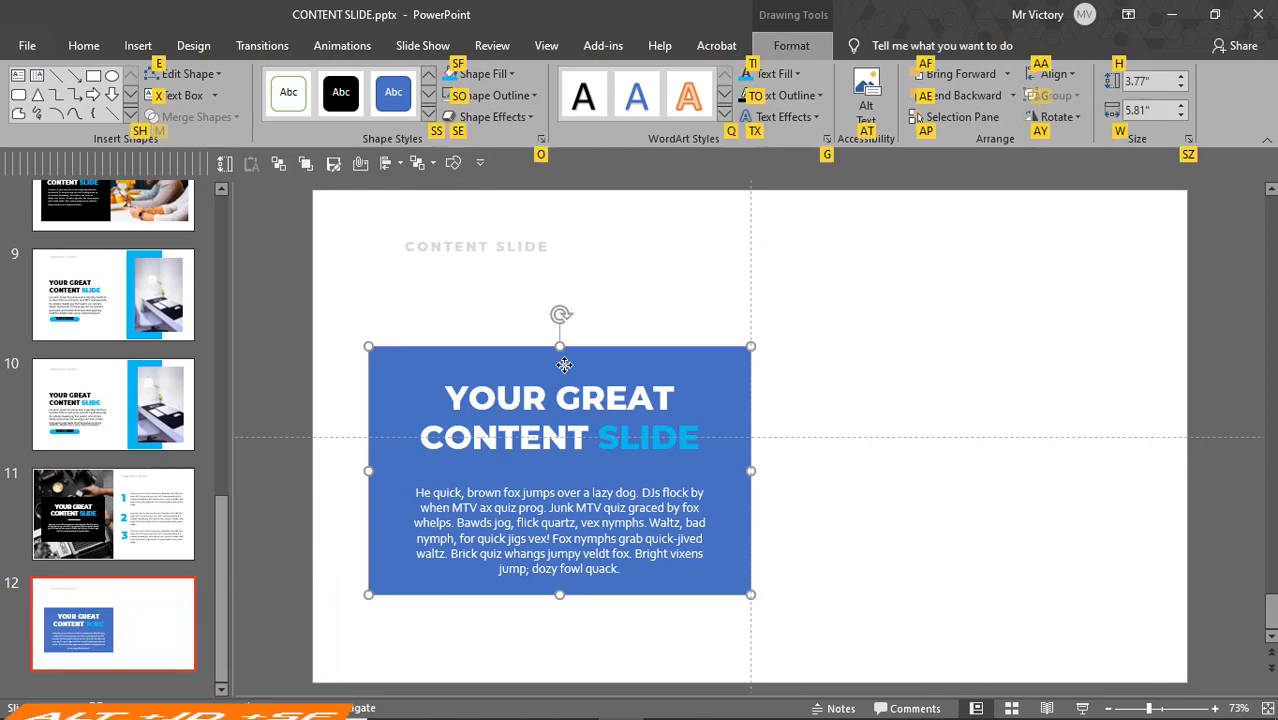
pyautogui.press('s')
pyautogui.press('f')
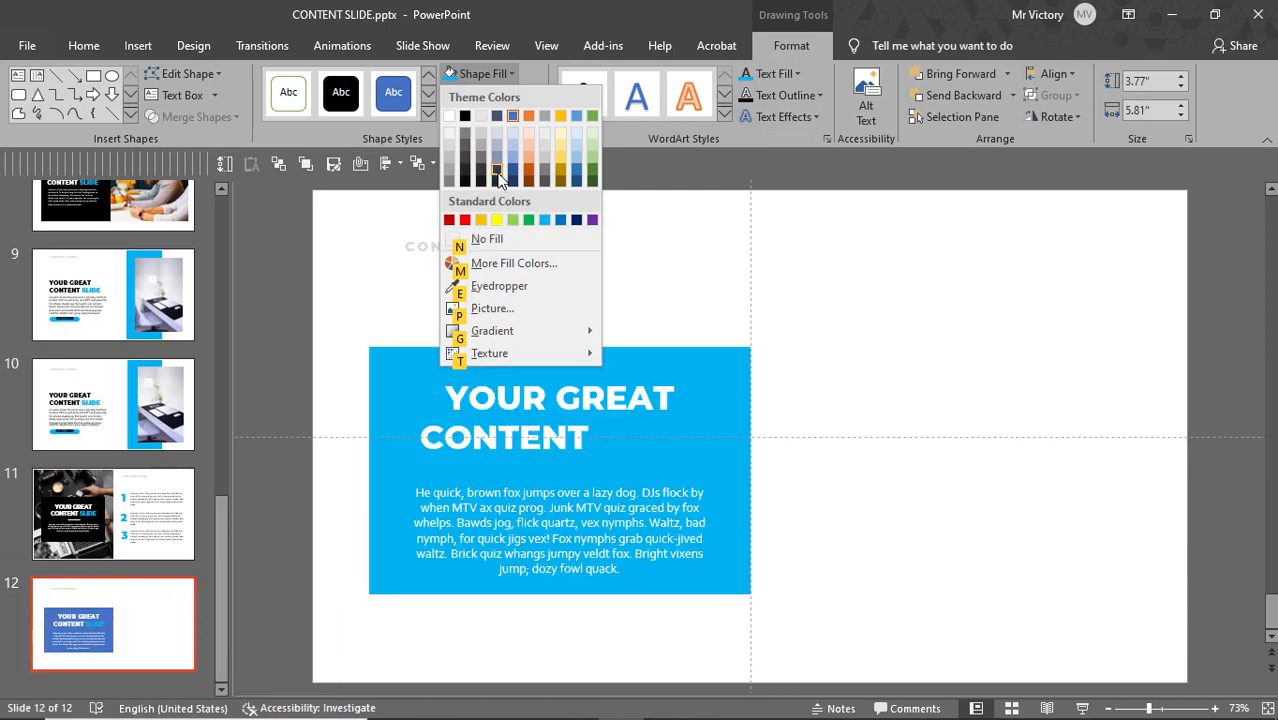
pyautogui.click(465, 118)
pyautogui.click(953, 481)
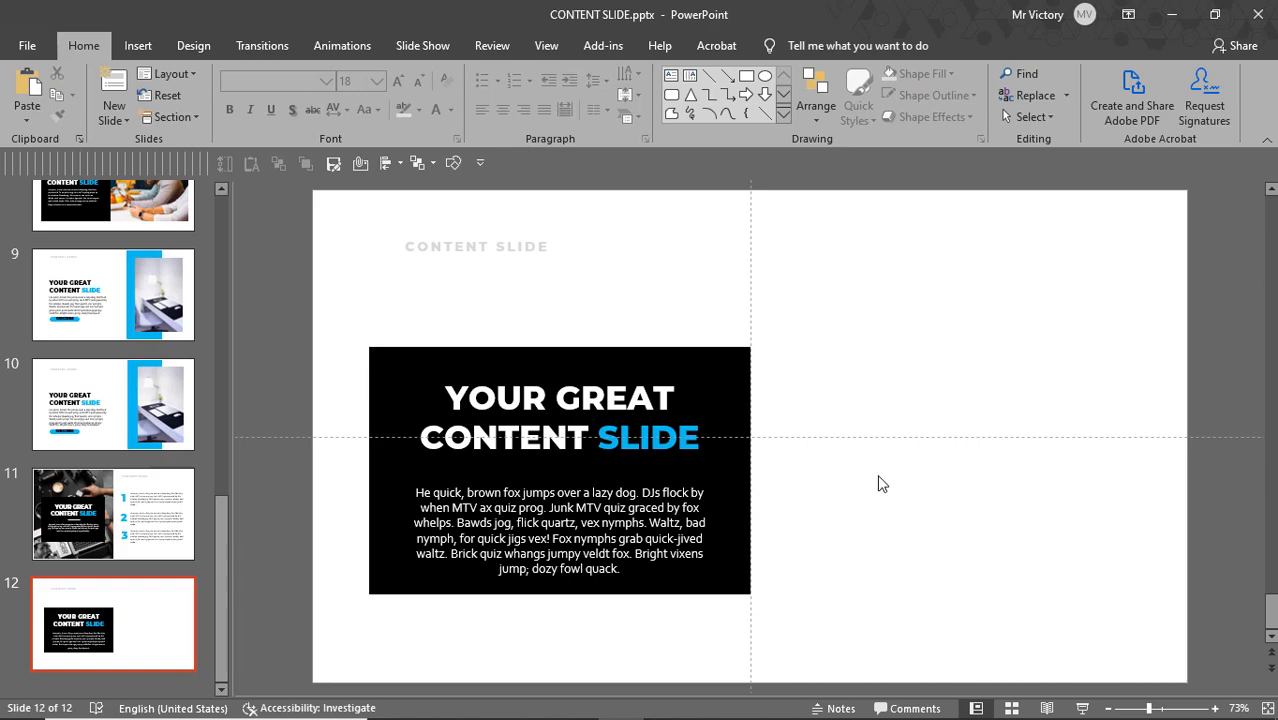
# - Duplicate the body paragraph into the upper part of slide 12's blank right half and left-align the copy
pyautogui.click(679, 554)
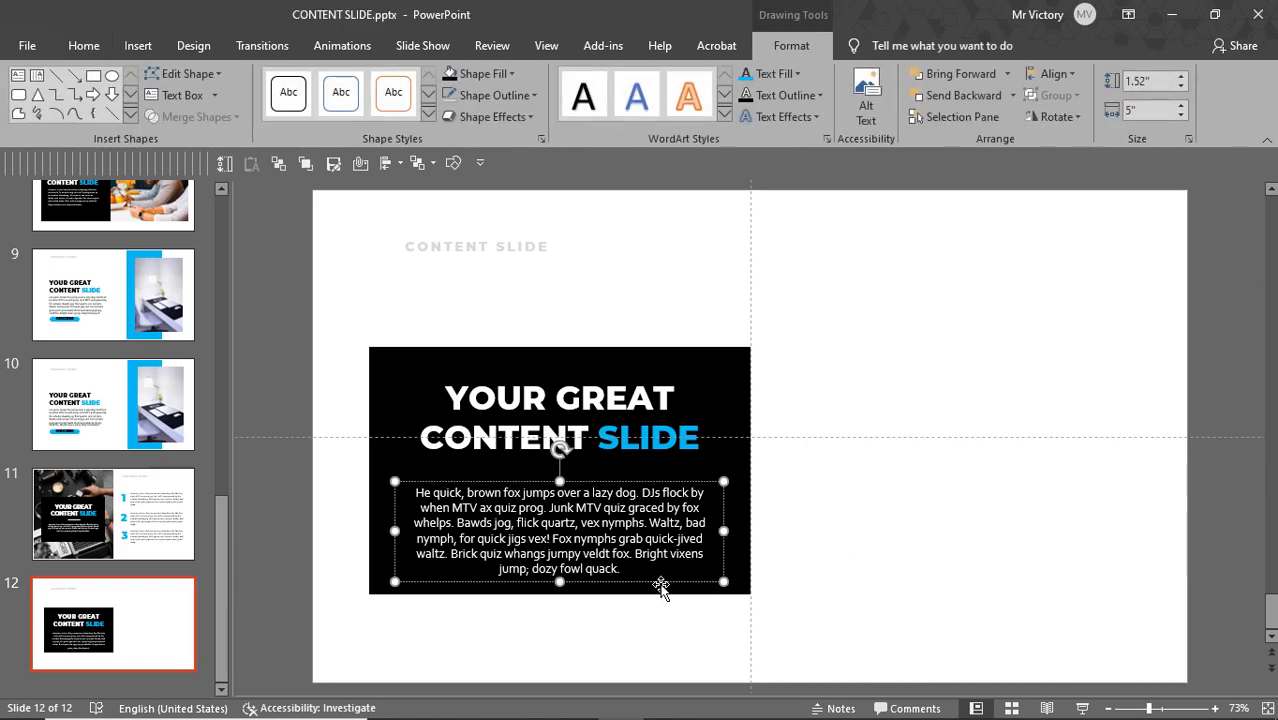
pyautogui.moveTo(650, 579); pyautogui.dragTo(776, 263)
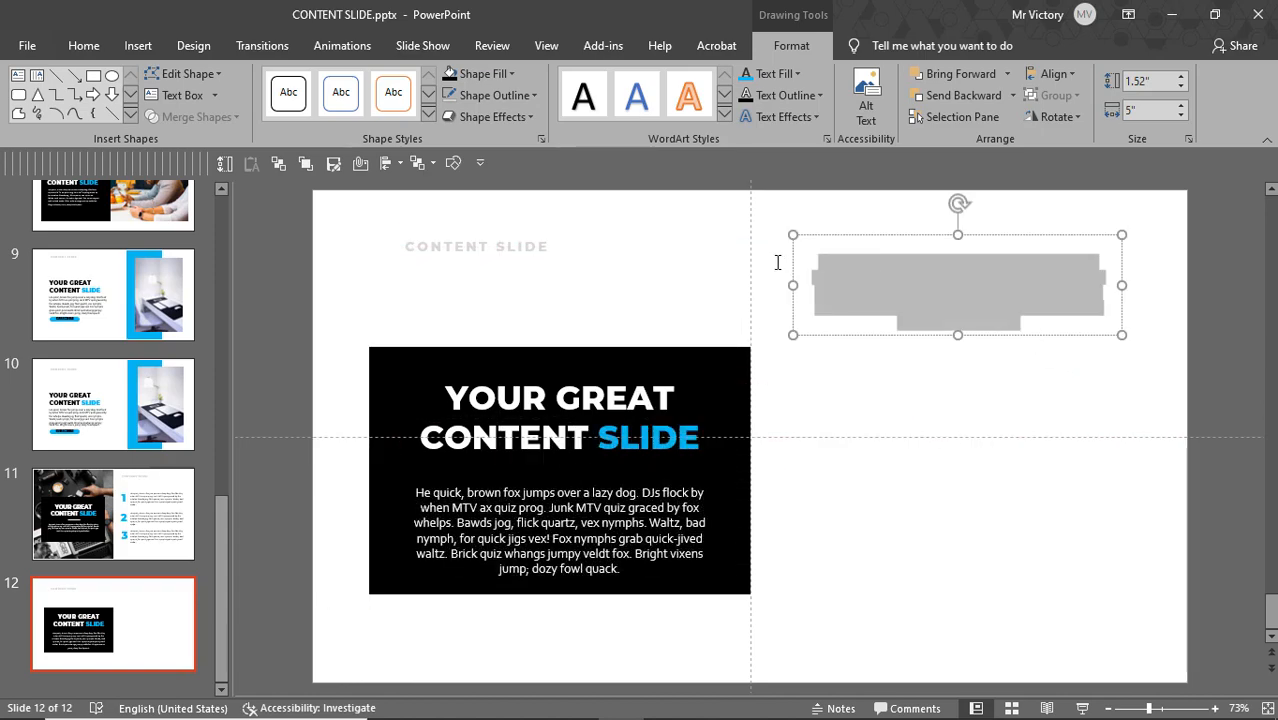
pyautogui.click(853, 232)
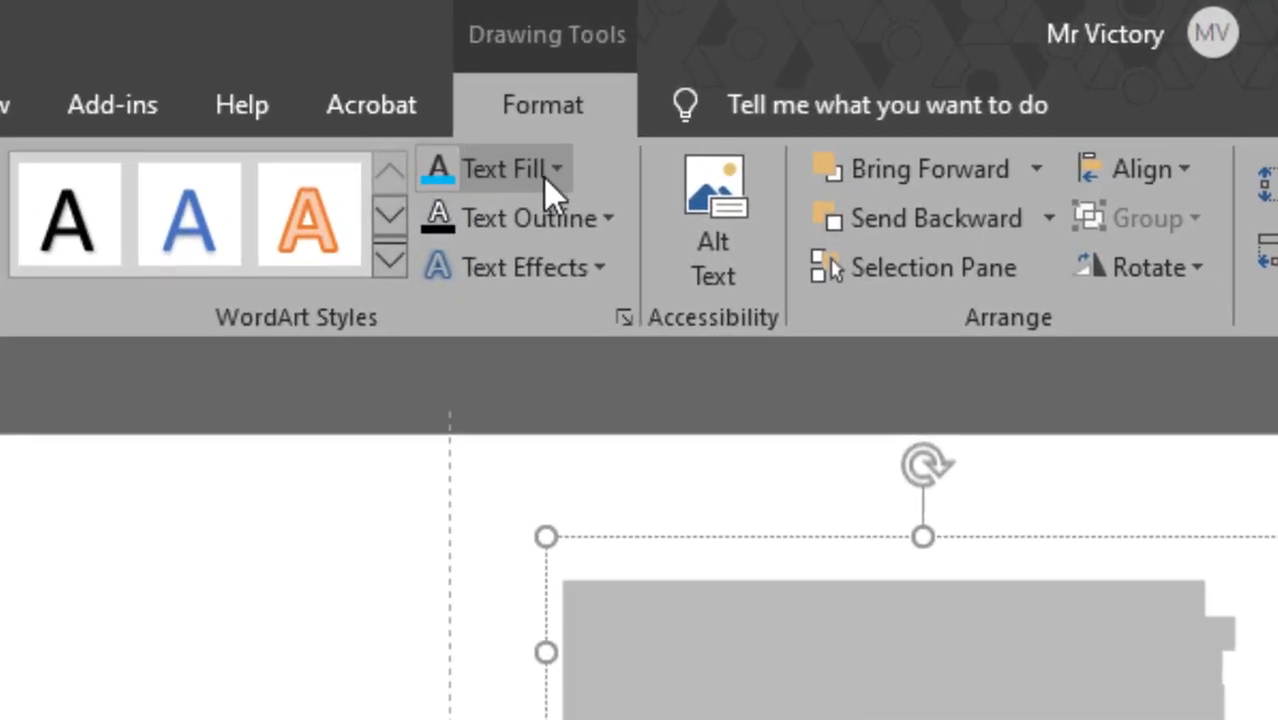
# - Color the copied paragraph black and shift its text box slightly right and down
pyautogui.click(557, 171)
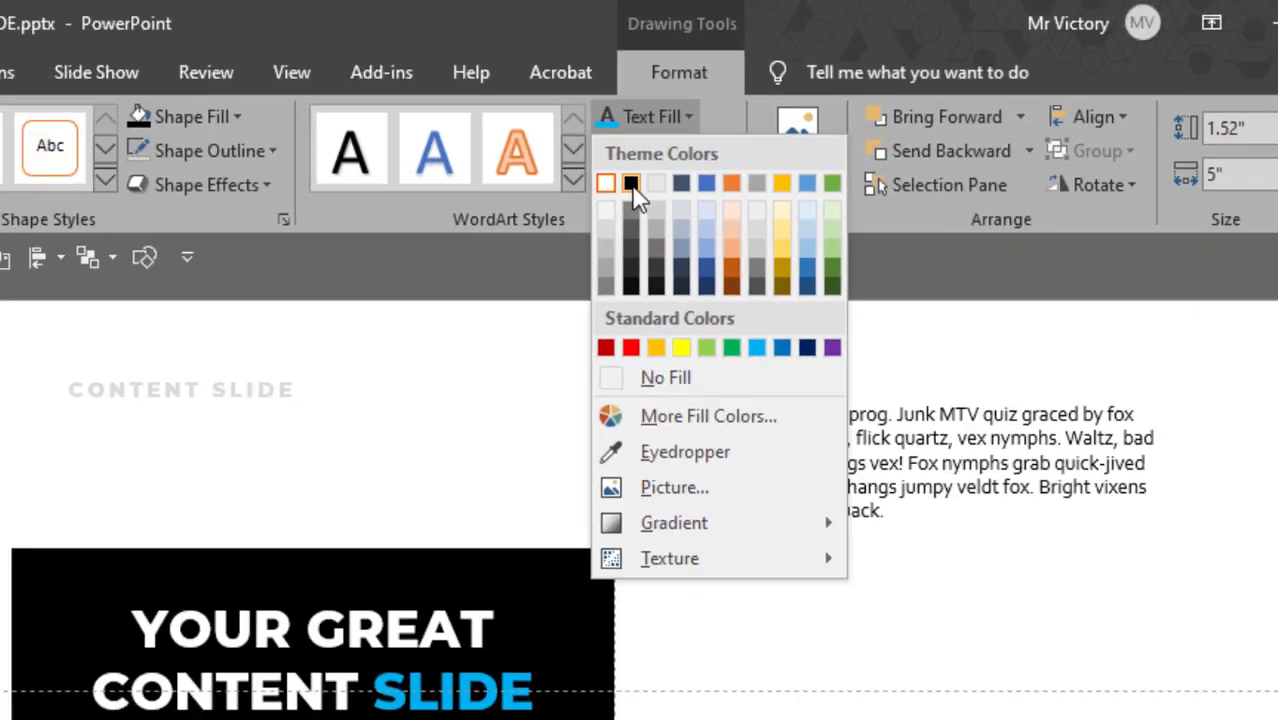
pyautogui.click(462, 269)
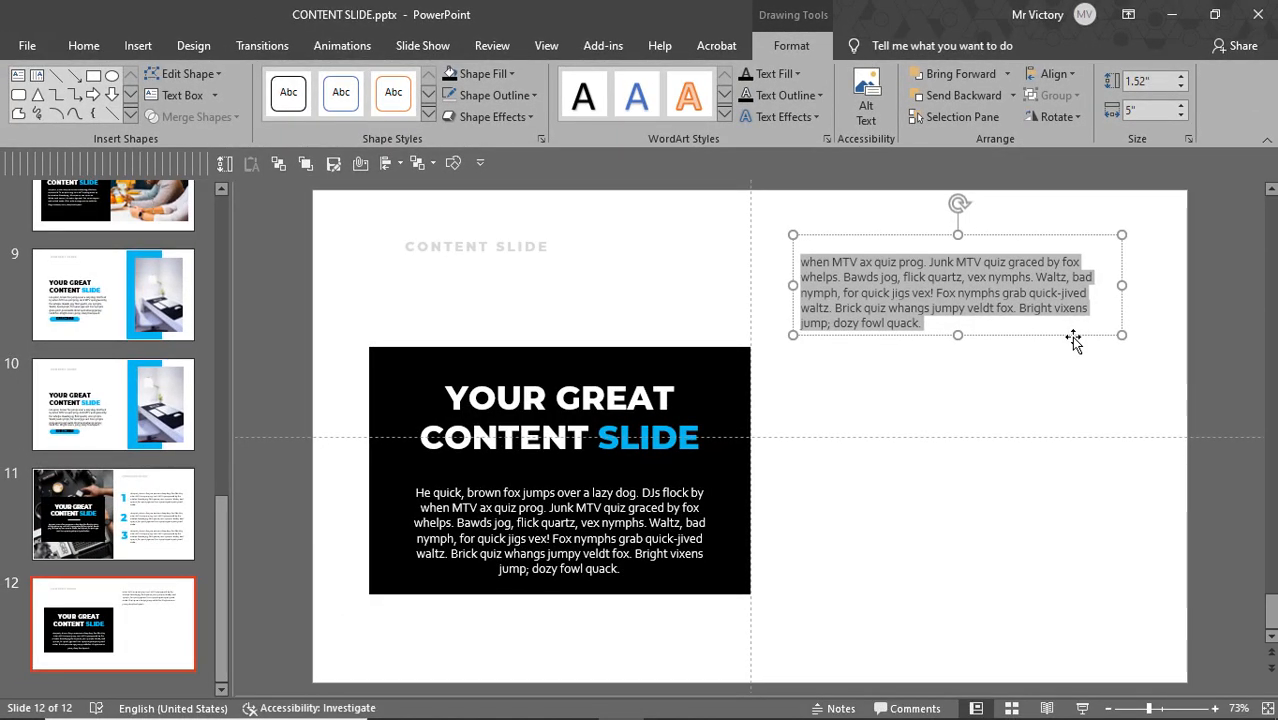
pyautogui.click(1073, 341)
pyautogui.moveTo(1084, 337); pyautogui.dragTo(1106, 347)
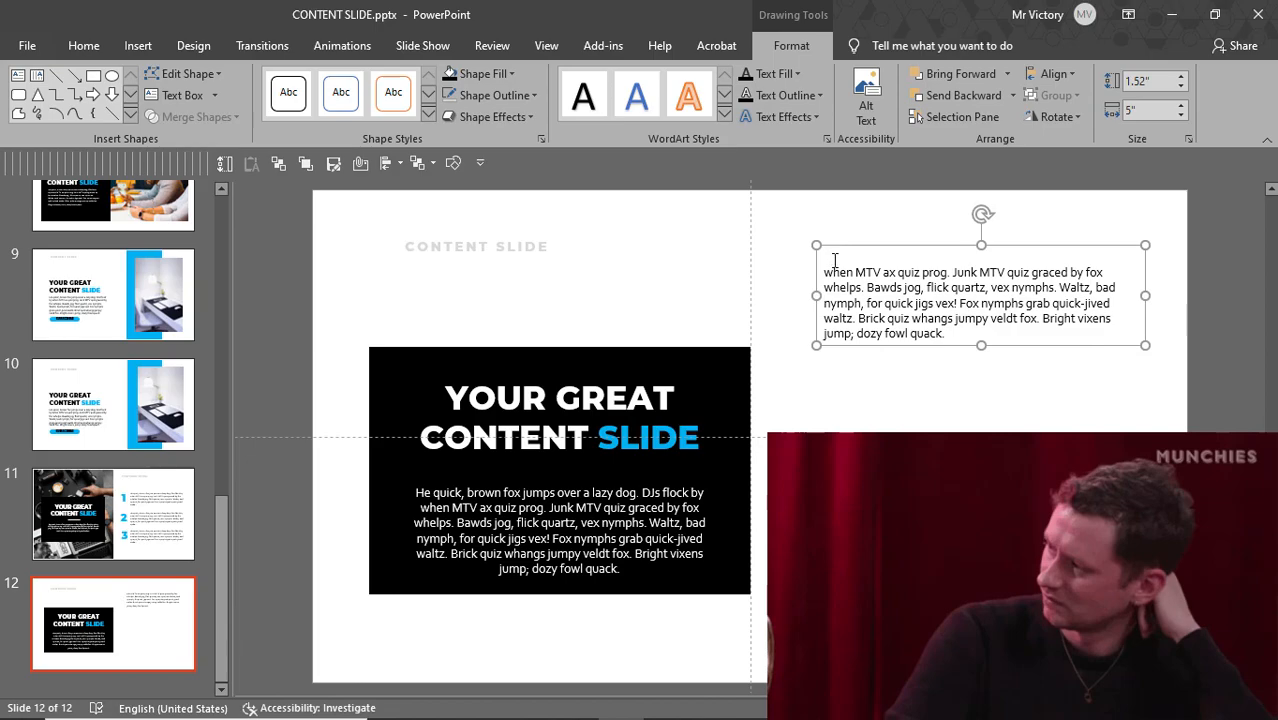
# - Delete the blank space before "when MTV" so the copied paragraph starts on its first line
pyautogui.press('BackSpace')
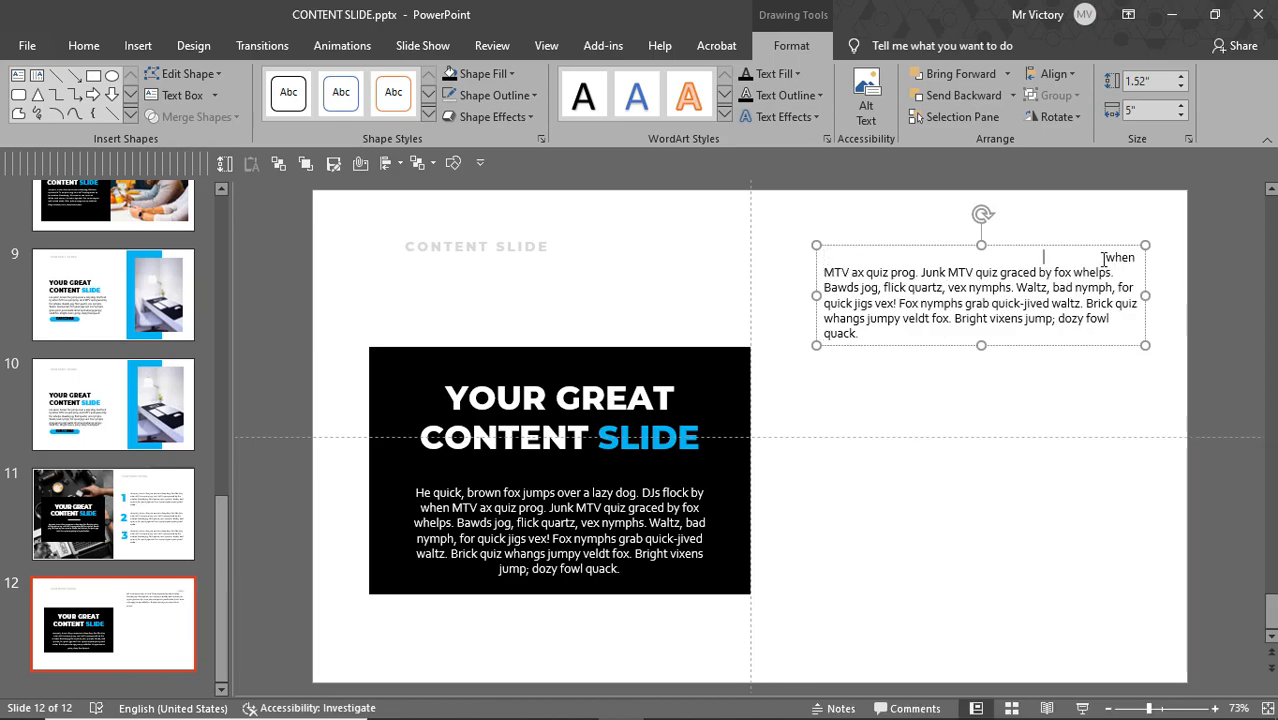
pyautogui.press('BackSpace')
pyautogui.press('BackSpace')
pyautogui.press('BackSpace')
pyautogui.press('BackSpace')
pyautogui.press('BackSpace')
pyautogui.press('BackSpace')
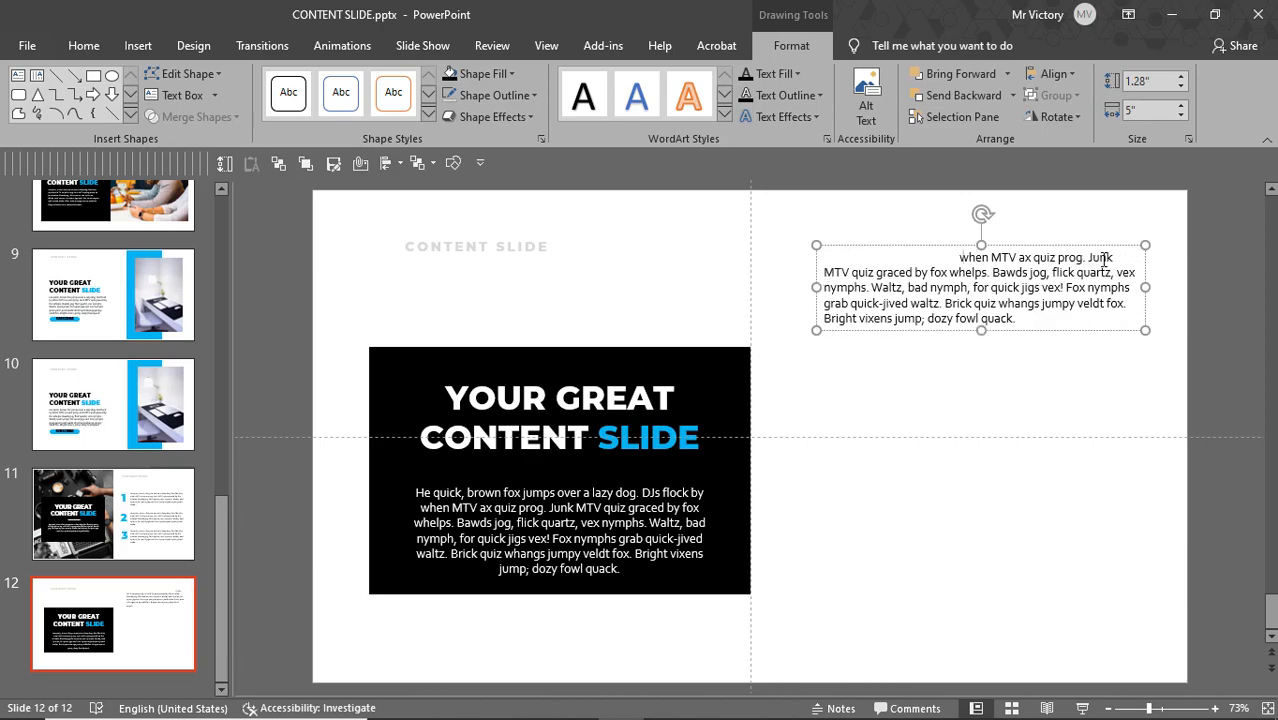
pyautogui.press('BackSpace')
pyautogui.press('BackSpace')
pyautogui.press('BackSpace')
pyautogui.press('BackSpace')
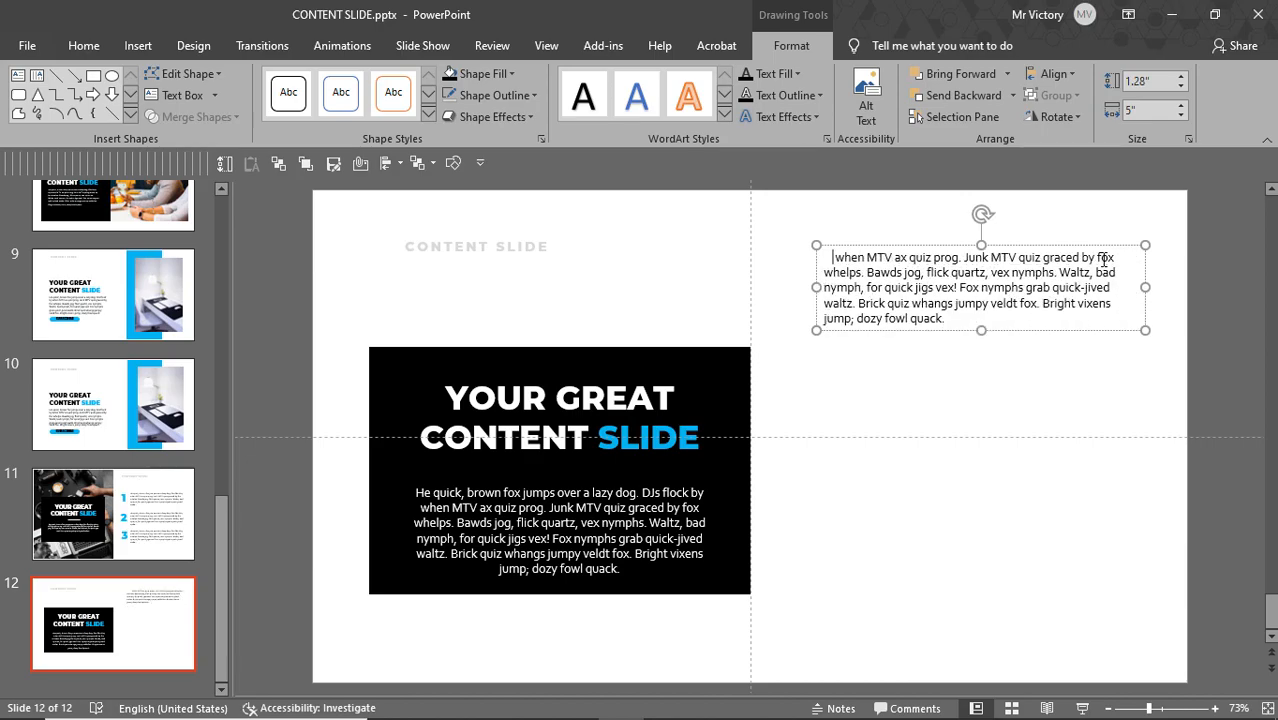
pyautogui.press('BackSpace')
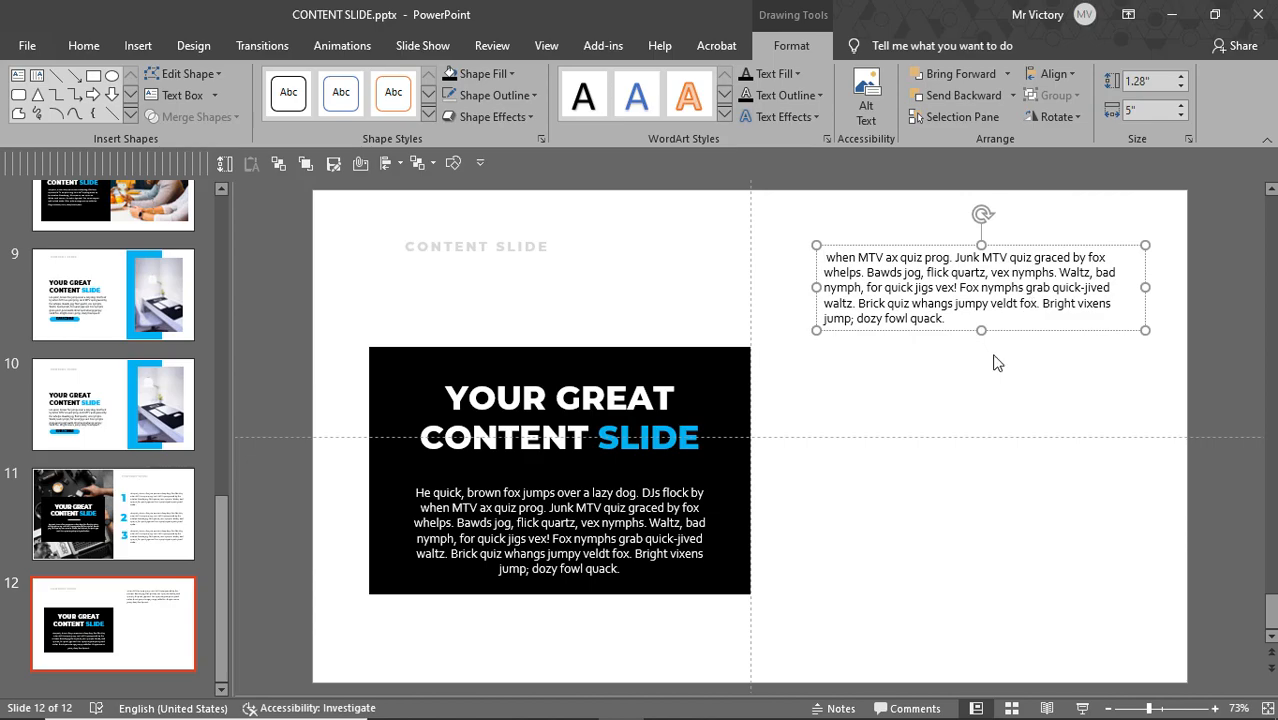
# - Move the copied paragraph a little lower and open slide 11 to check the numbered-text layout
pyautogui.moveTo(1013, 335); pyautogui.dragTo(1023, 368)
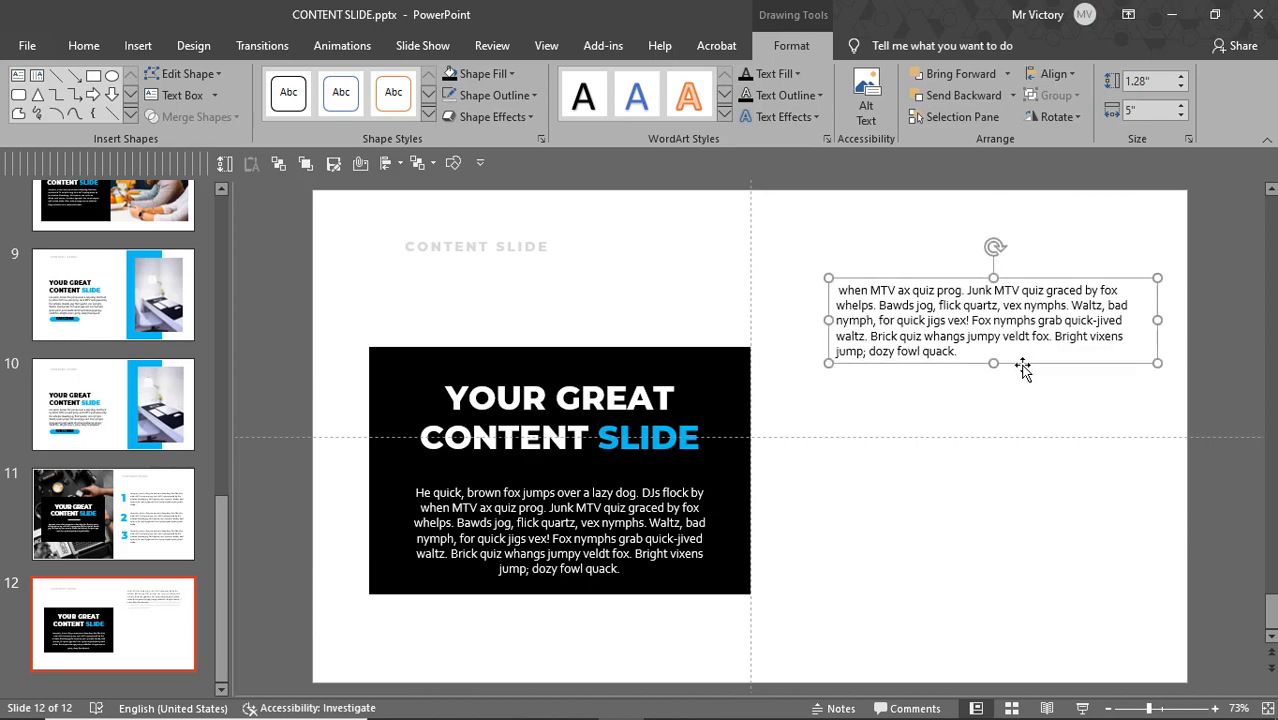
pyautogui.click(128, 513)
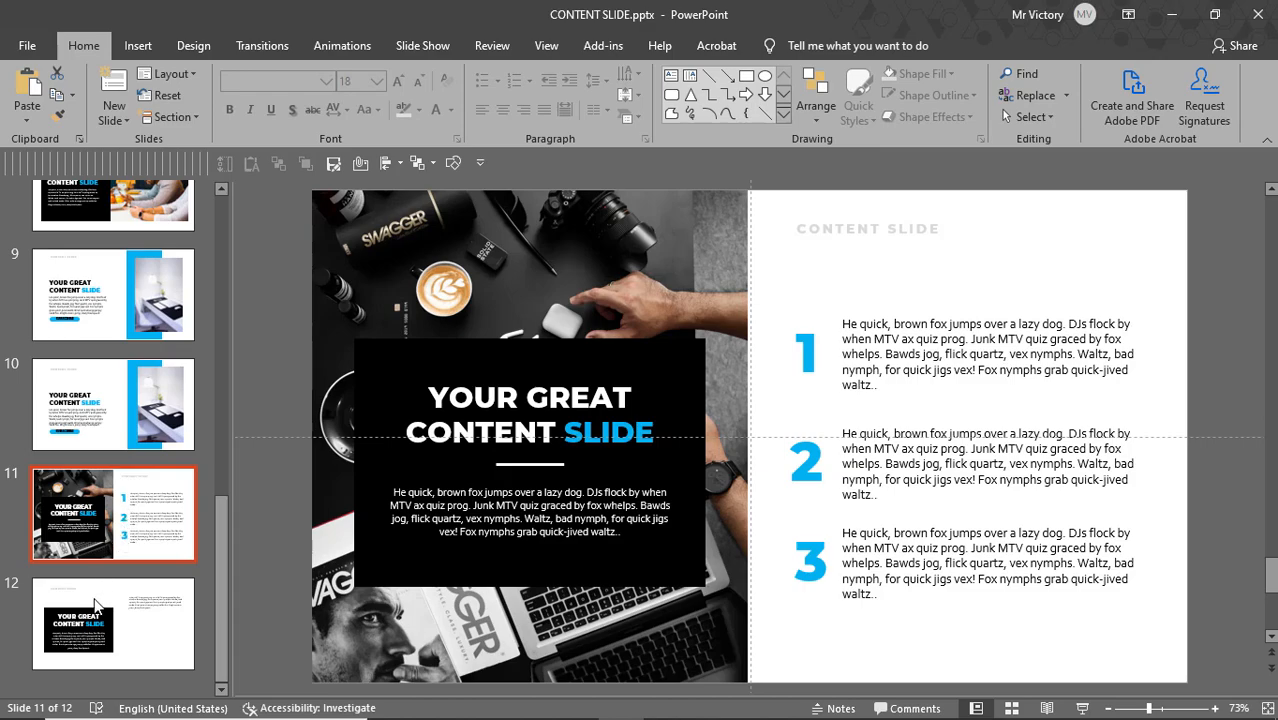
# - Duplicate the black paragraph on slide 12 twice below itself, giving three stacked paragraphs in the white right half
pyautogui.click(123, 650)
pyautogui.click(966, 350)
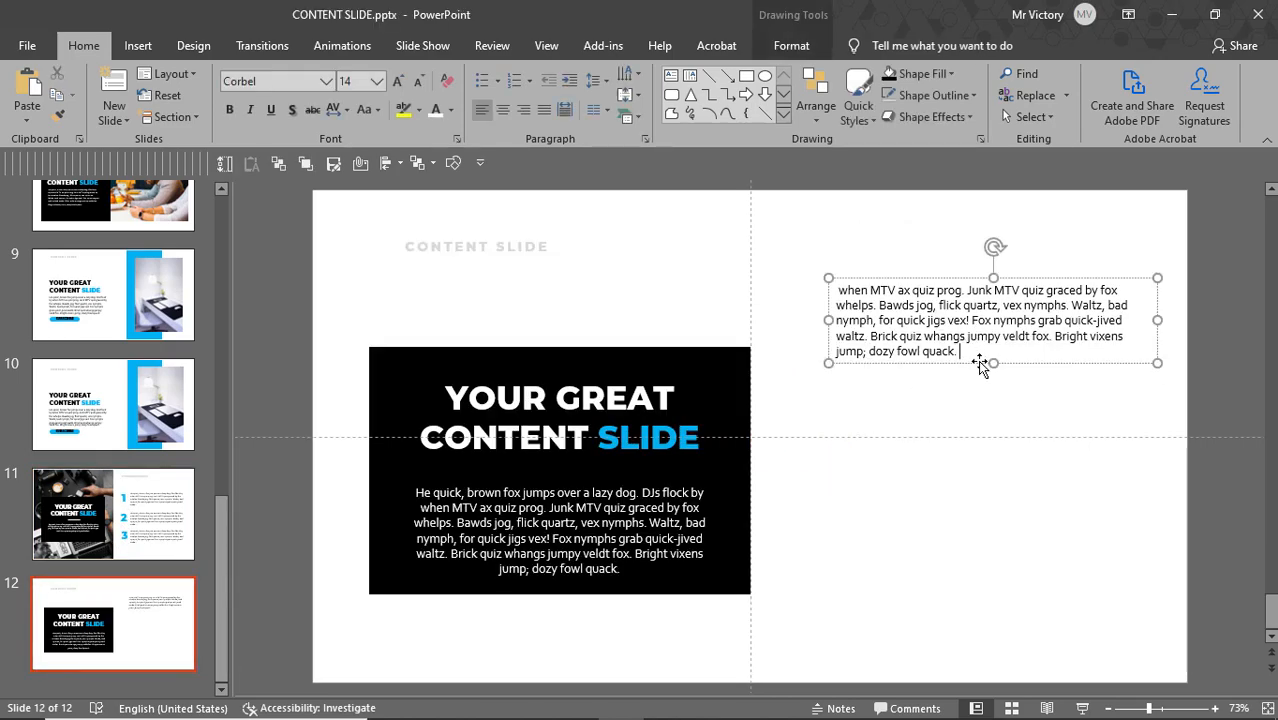
pyautogui.moveTo(980, 365); pyautogui.dragTo(975, 610)
pyautogui.click(950, 632)
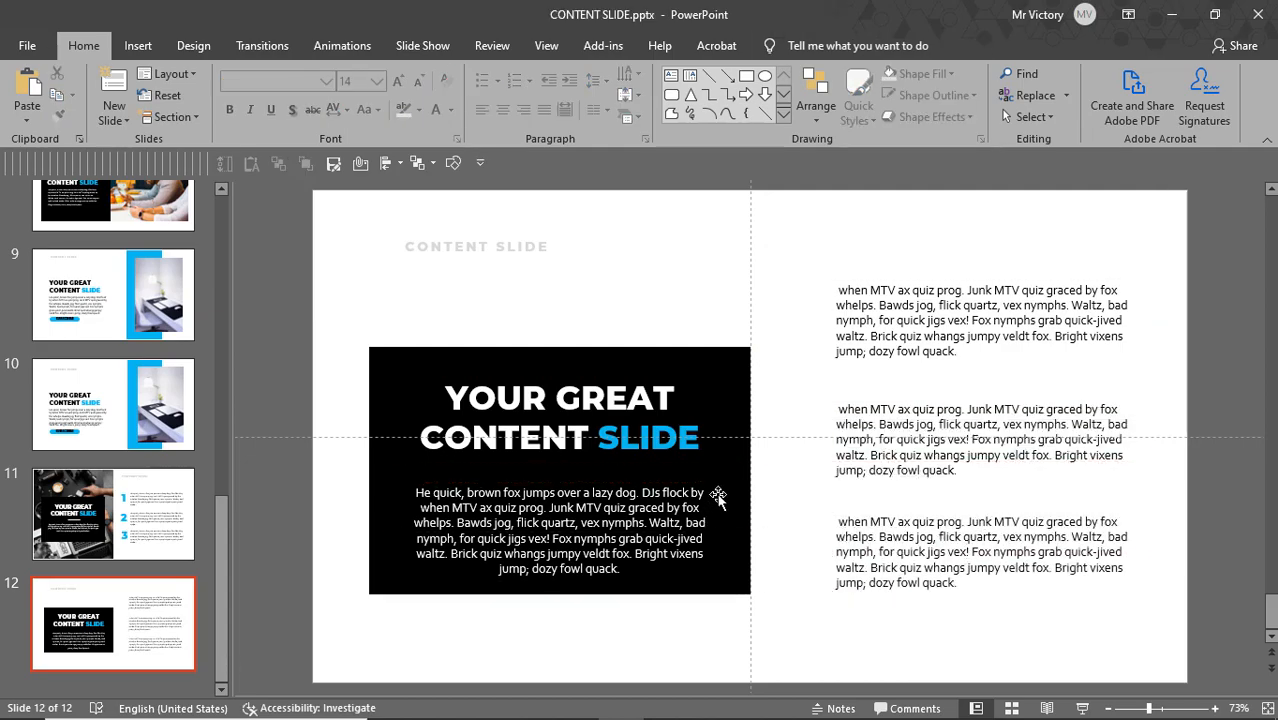
# - Shift the black box, its white body text and the title slightly left so the box clears the slide's vertical center
pyautogui.moveTo(717, 497); pyautogui.dragTo(683, 488)
pyautogui.click(683, 490)
pyautogui.moveTo(611, 576); pyautogui.dragTo(591, 570)
pyautogui.click(606, 448)
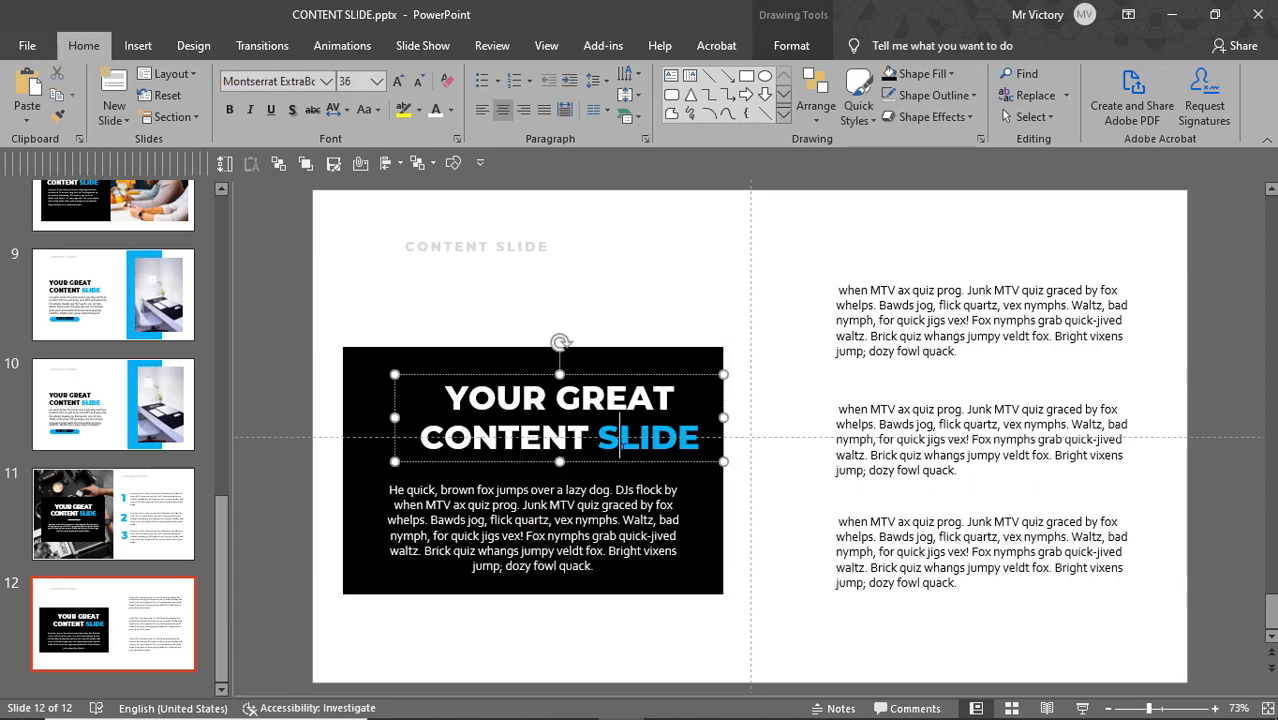
pyautogui.moveTo(612, 458); pyautogui.dragTo(586, 462)
pyautogui.click(868, 425)
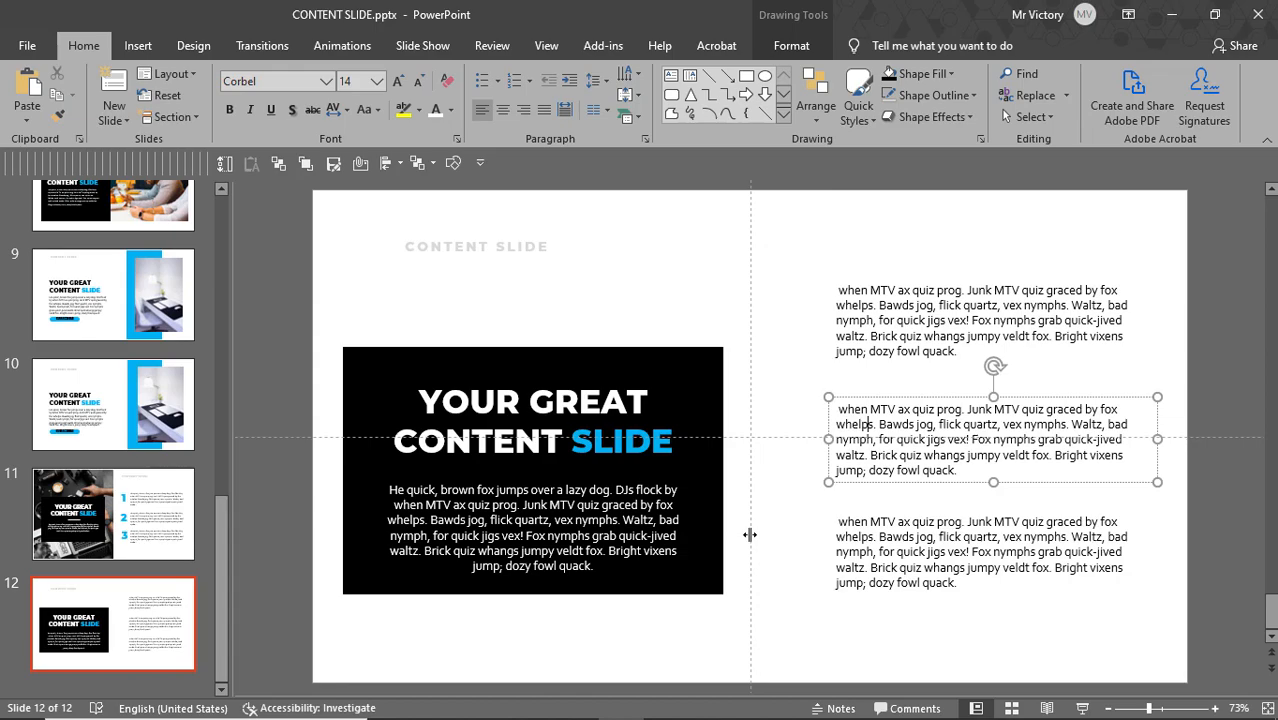
# - Duplicate the title over the lower end of the third paragraph and replace the copy's text with 1
pyautogui.click(660, 462)
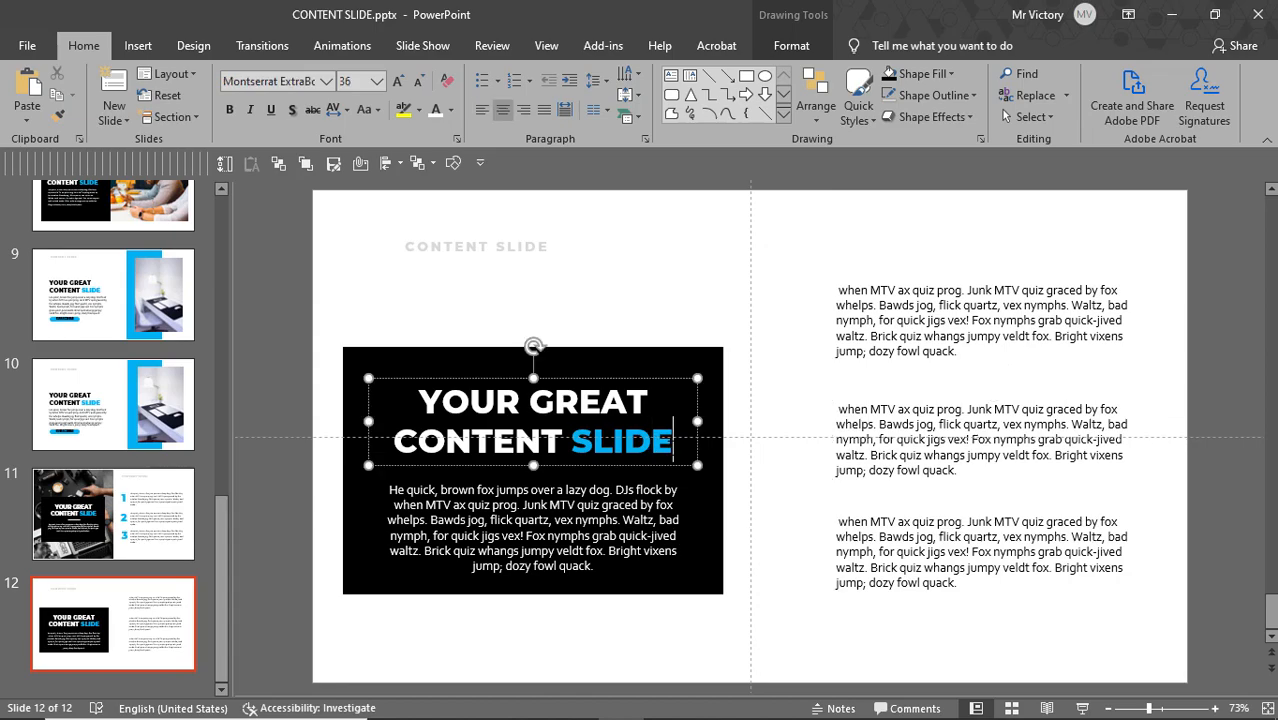
pyautogui.moveTo(660, 462); pyautogui.dragTo(1041, 660)
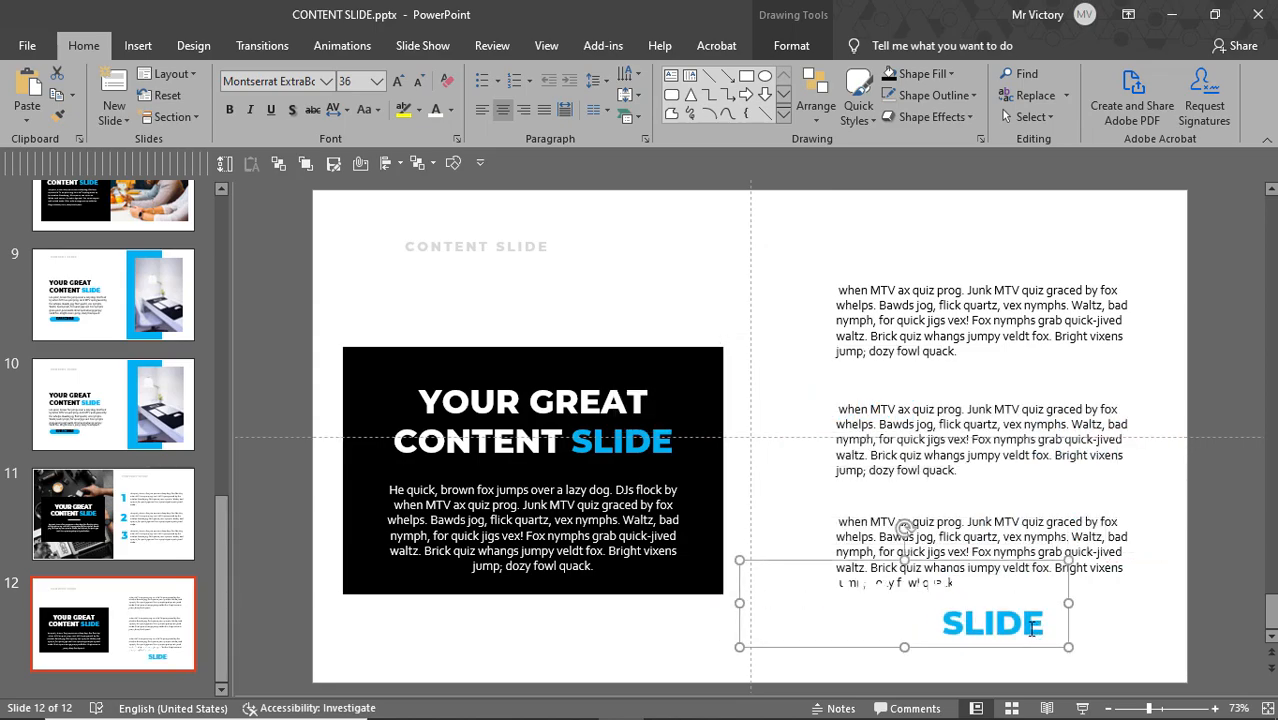
pyautogui.moveTo(1032, 628); pyautogui.dragTo(791, 570)
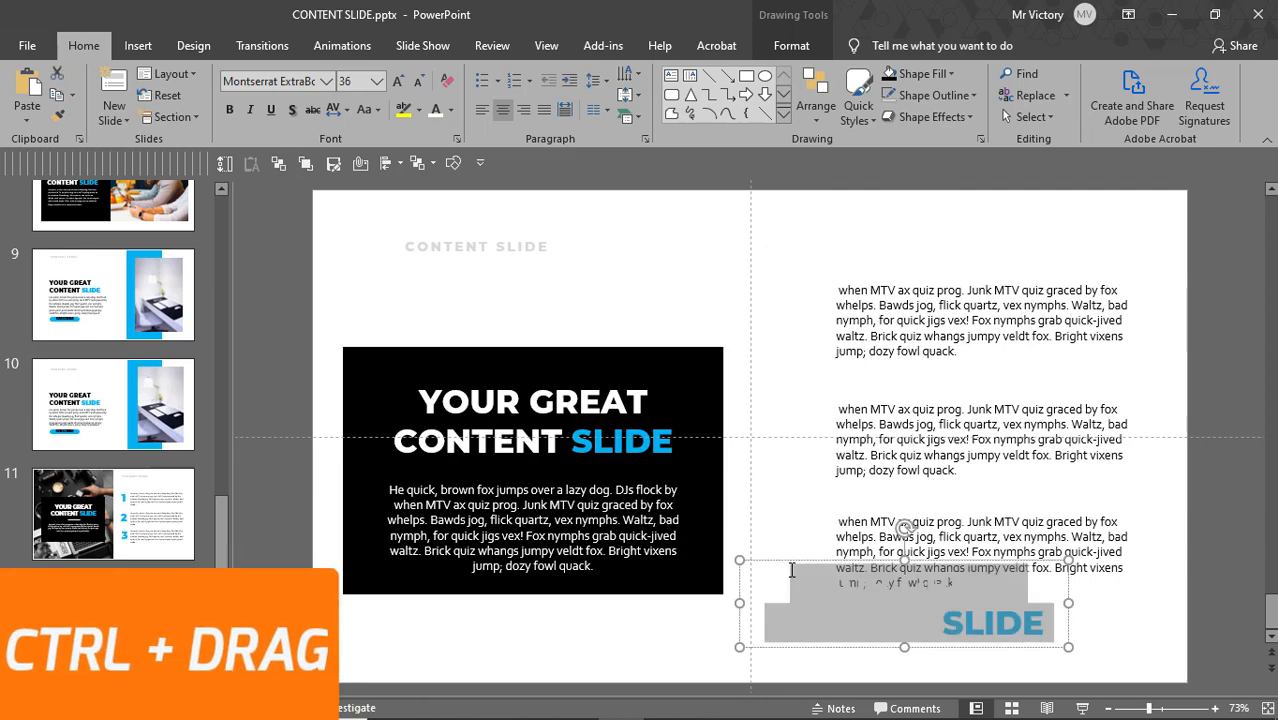
pyautogui.press('Delete')
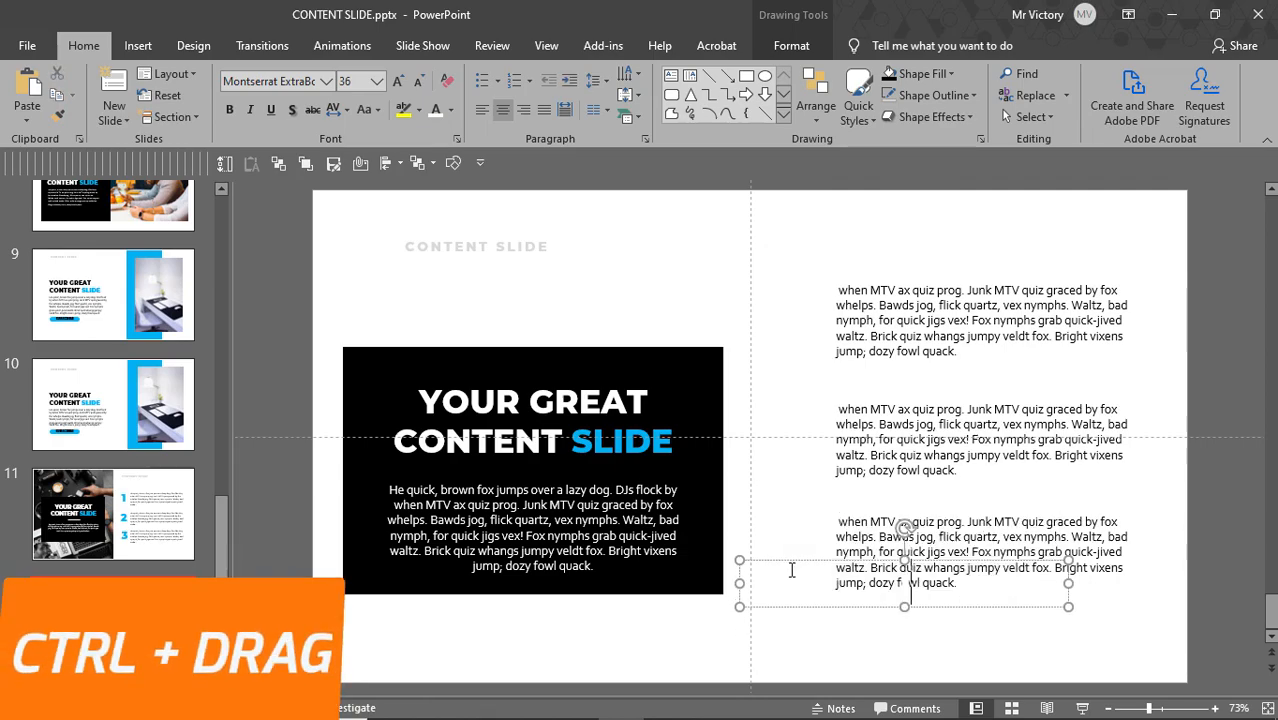
# - Format the numeral 1 as black 80 pt text and narrow its text box to fit around it
pyautogui.doubleClick(898, 578)
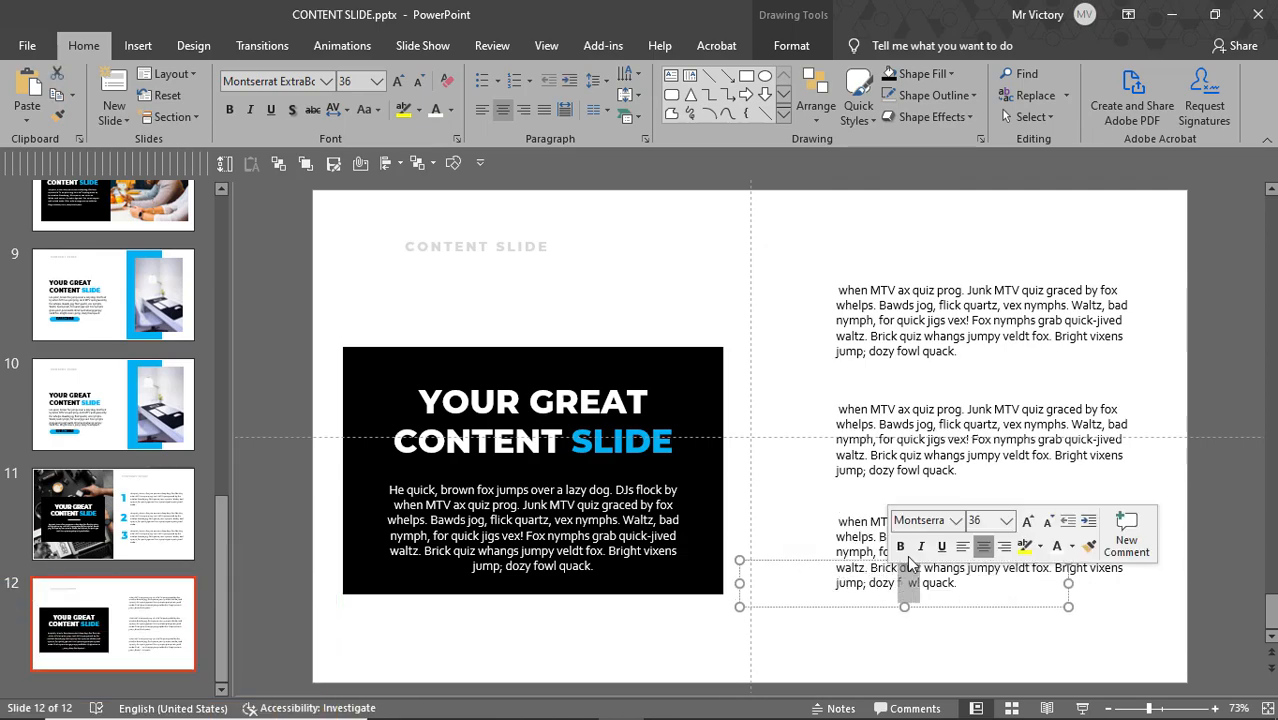
pyautogui.click(1072, 546)
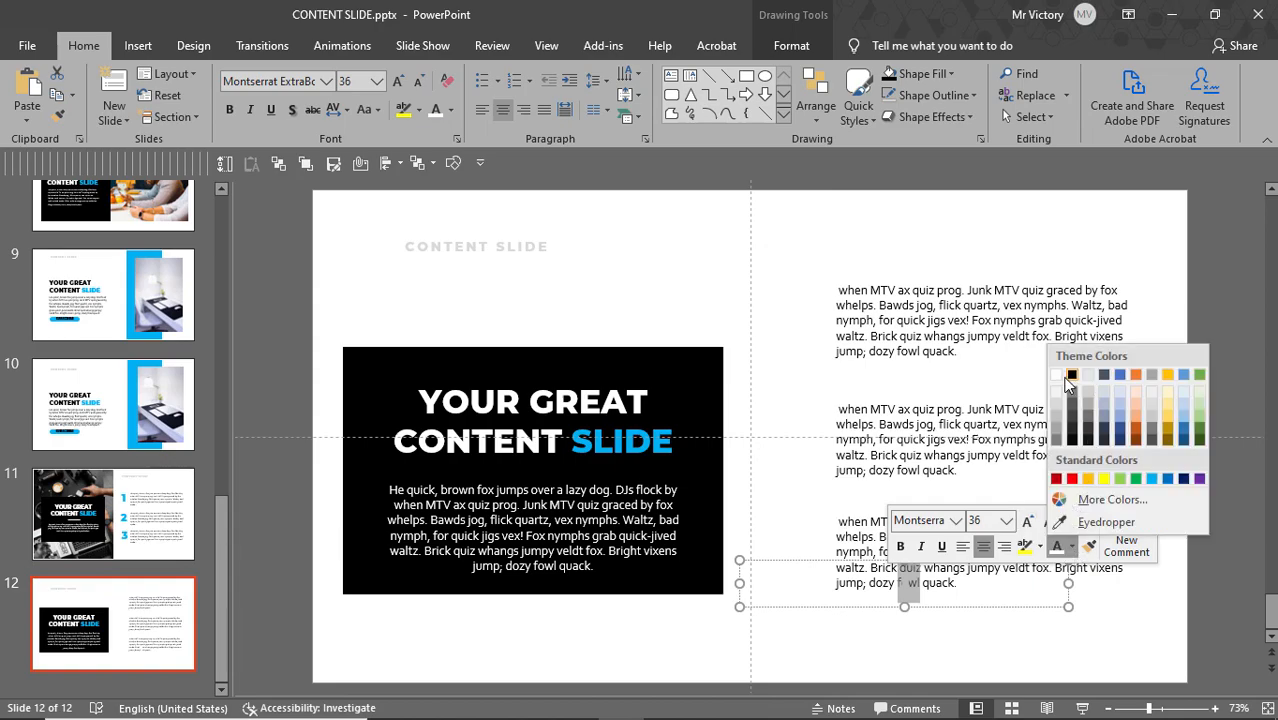
pyautogui.click(1071, 377)
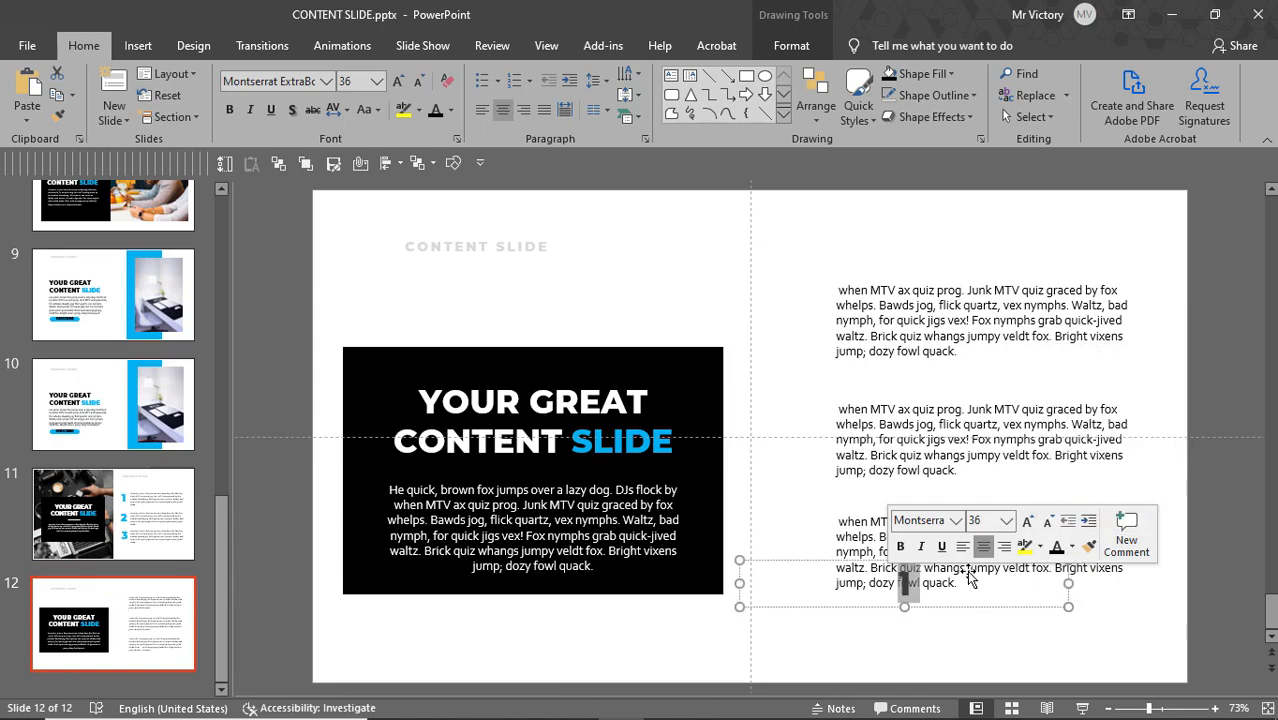
pyautogui.click(1029, 521)
pyautogui.click(1029, 521)
pyautogui.click(1029, 521)
pyautogui.click(1029, 521)
pyautogui.click(1029, 521)
pyautogui.click(1029, 521)
pyautogui.click(1029, 521)
pyautogui.click(1029, 521)
pyautogui.moveTo(1068, 606); pyautogui.dragTo(829, 631)
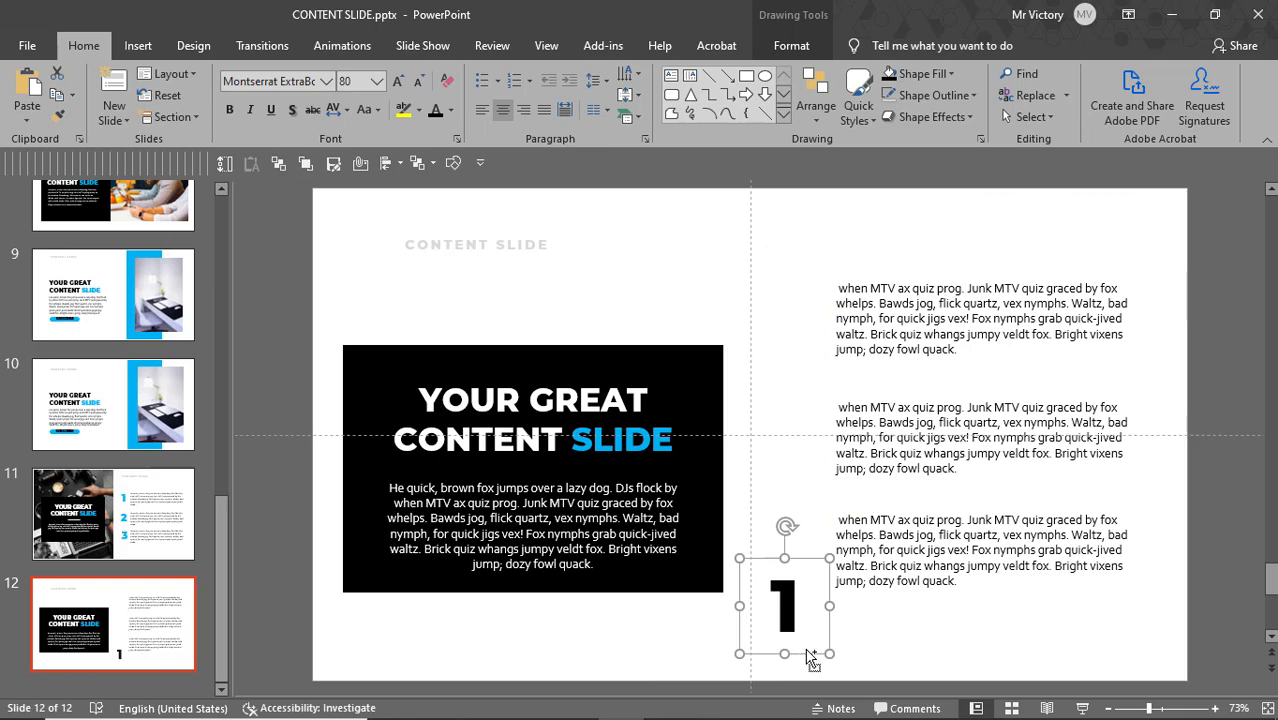
# - Duplicate the numeral 1 twice side by side and change the copies to 2 and 3
pyautogui.moveTo(812, 660); pyautogui.dragTo(958, 654)
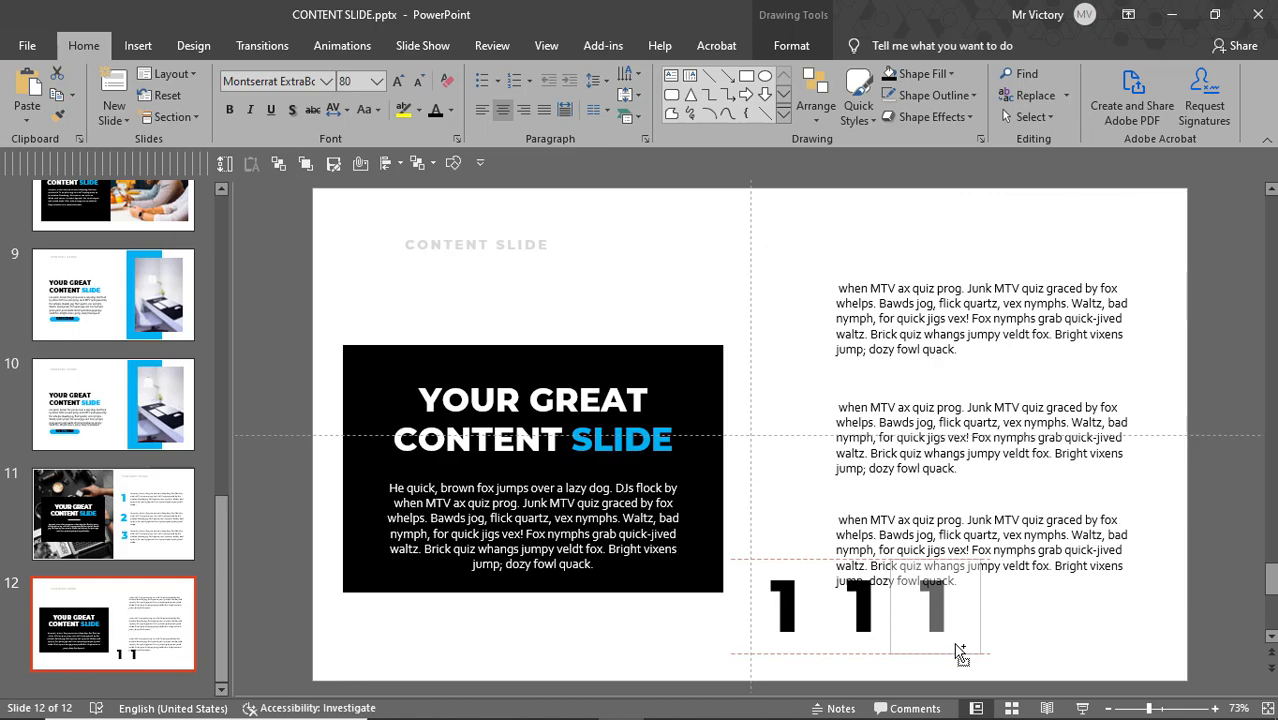
pyautogui.click(881, 628)
pyautogui.doubleClick(845, 628)
pyautogui.write('2')
pyautogui.click(949, 610)
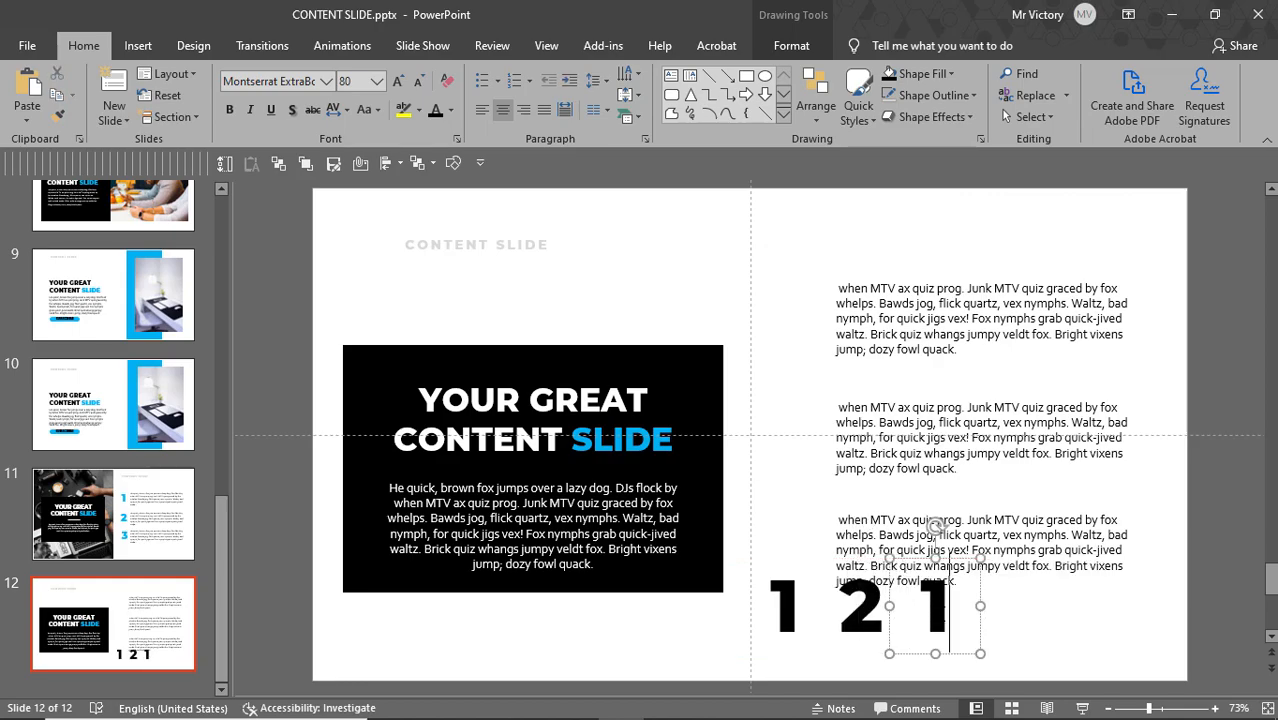
pyautogui.doubleClick(940, 615)
pyautogui.write('3')
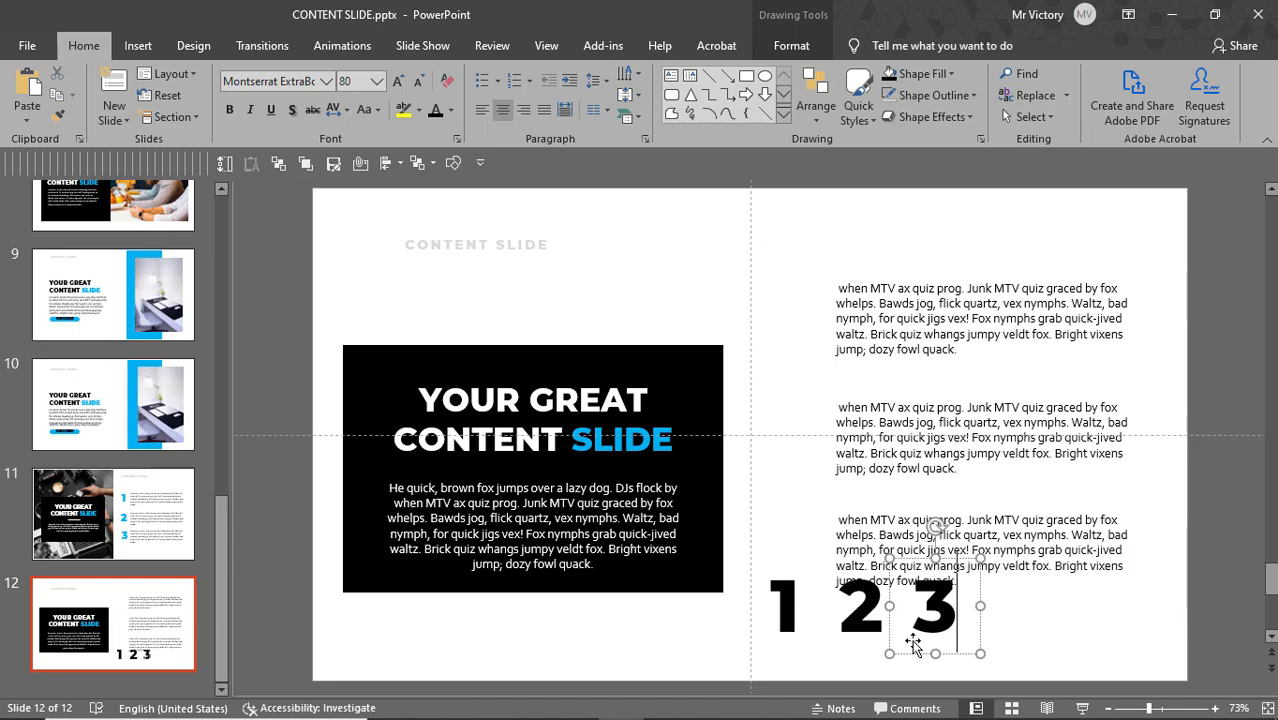
# - Fill the numerals 1, 2 and 3 with the standard light blue text color
pyautogui.click(771, 612)
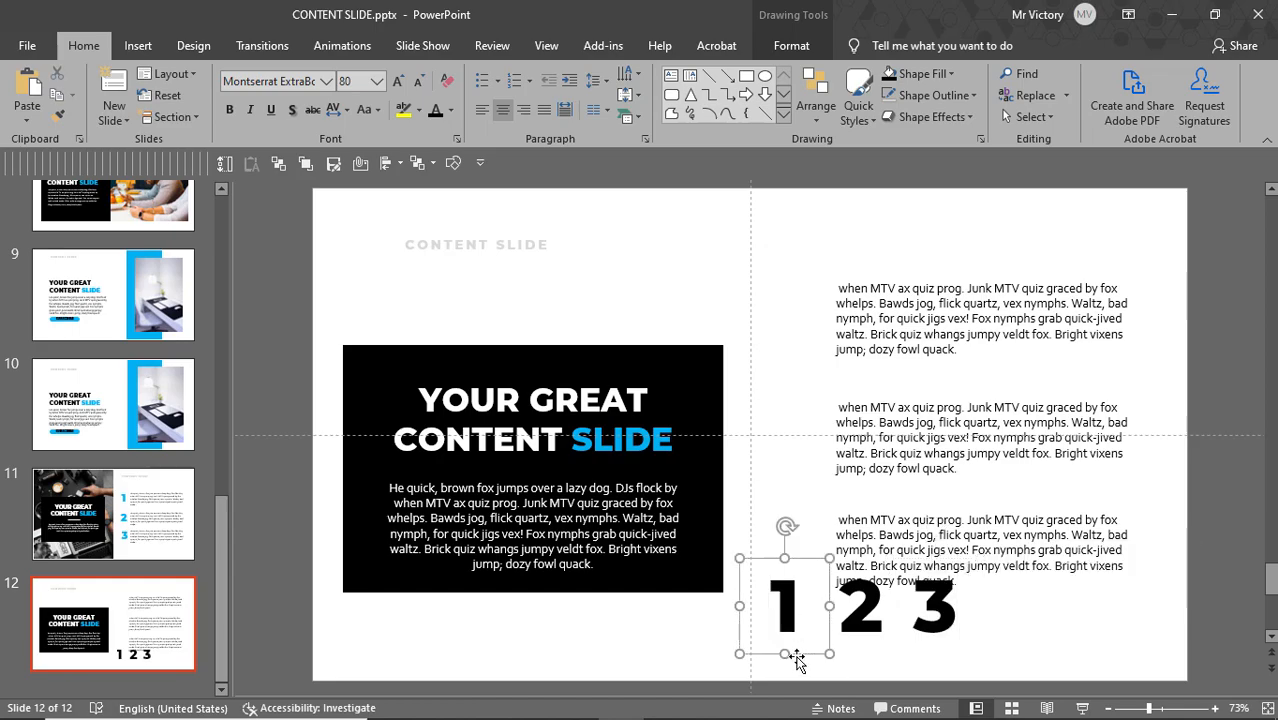
pyautogui.keyDown('shift'); pyautogui.click(854, 634); pyautogui.keyUp('shift')
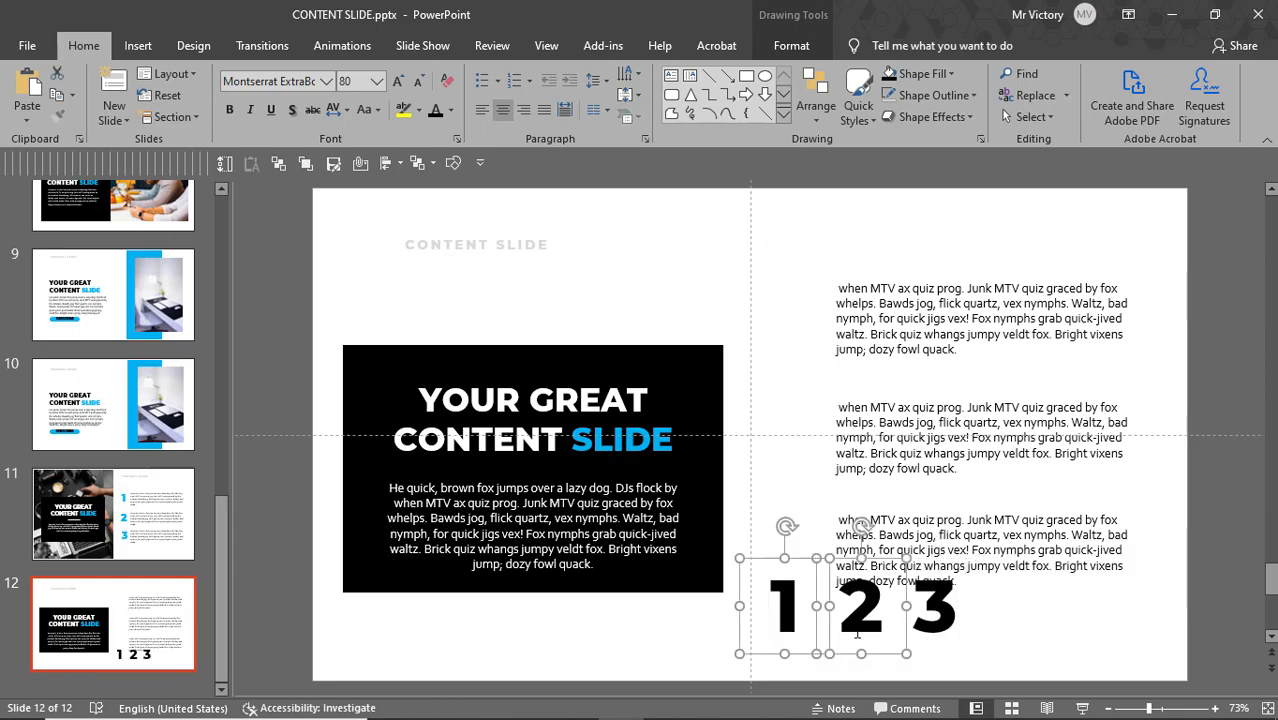
pyautogui.keyDown('shift'); pyautogui.click(917, 630); pyautogui.keyUp('shift')
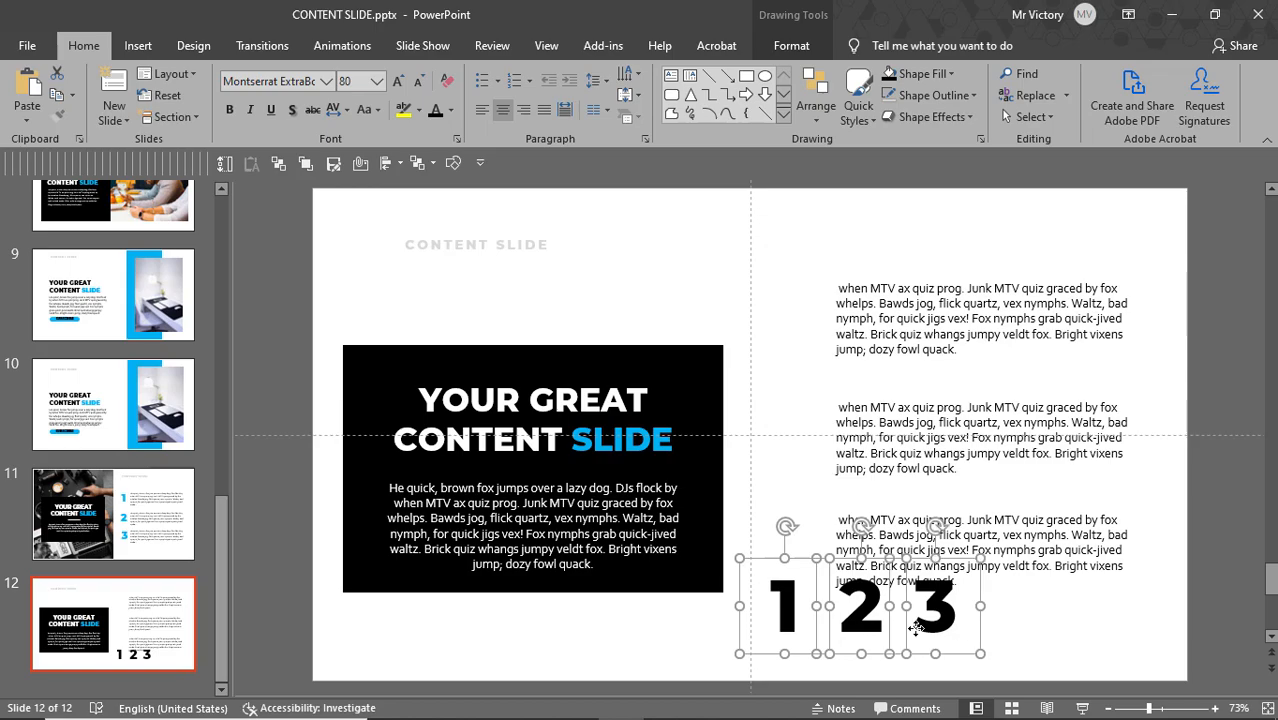
pyautogui.click(795, 45)
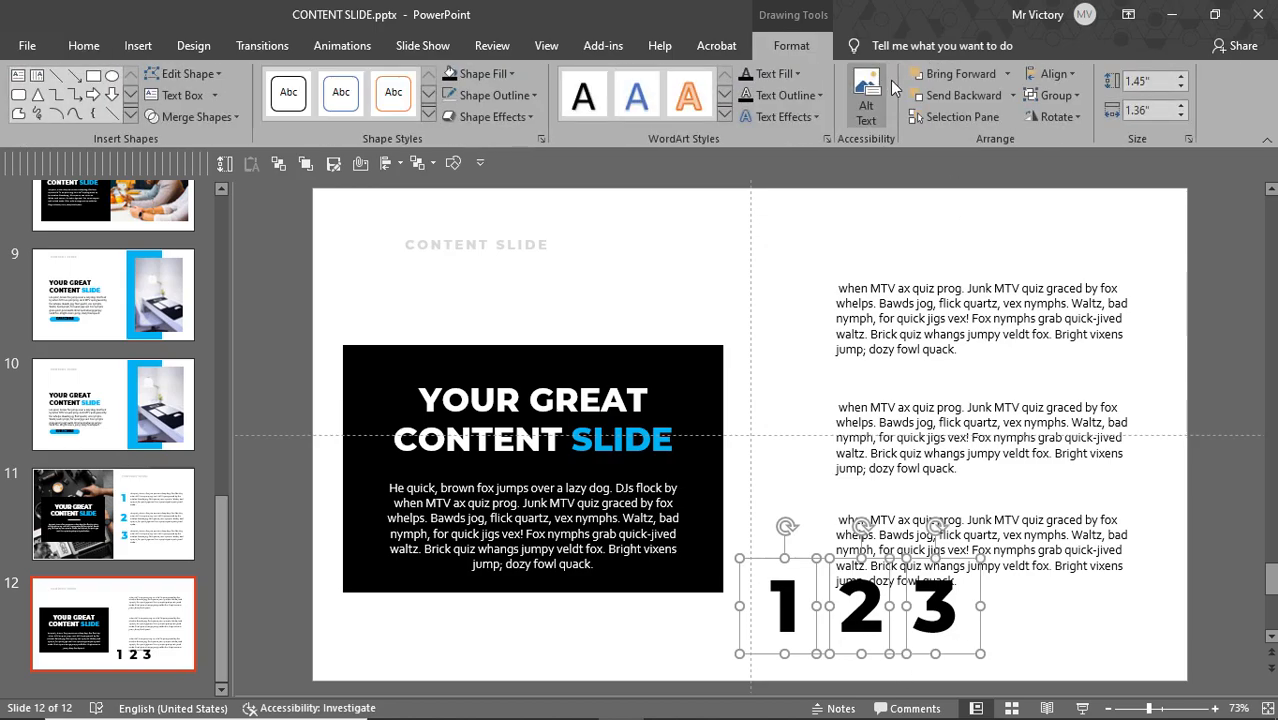
pyautogui.click(795, 74)
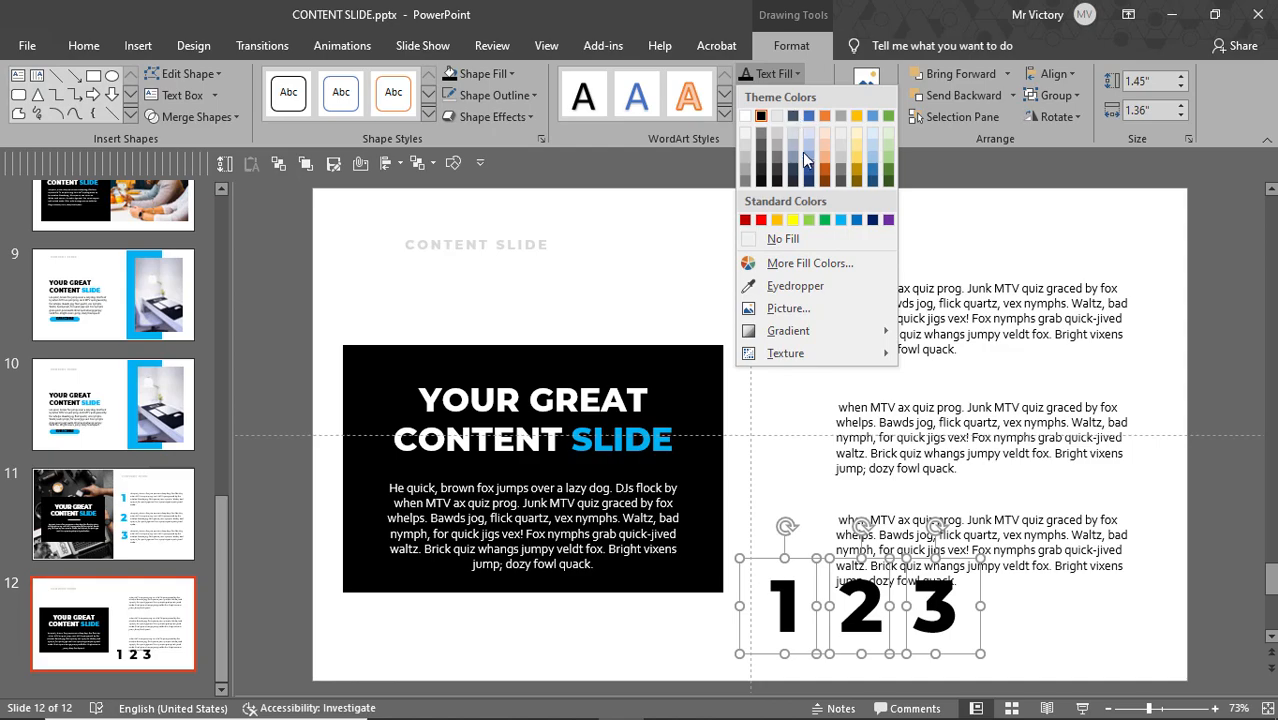
pyautogui.click(840, 221)
pyautogui.click(1056, 605)
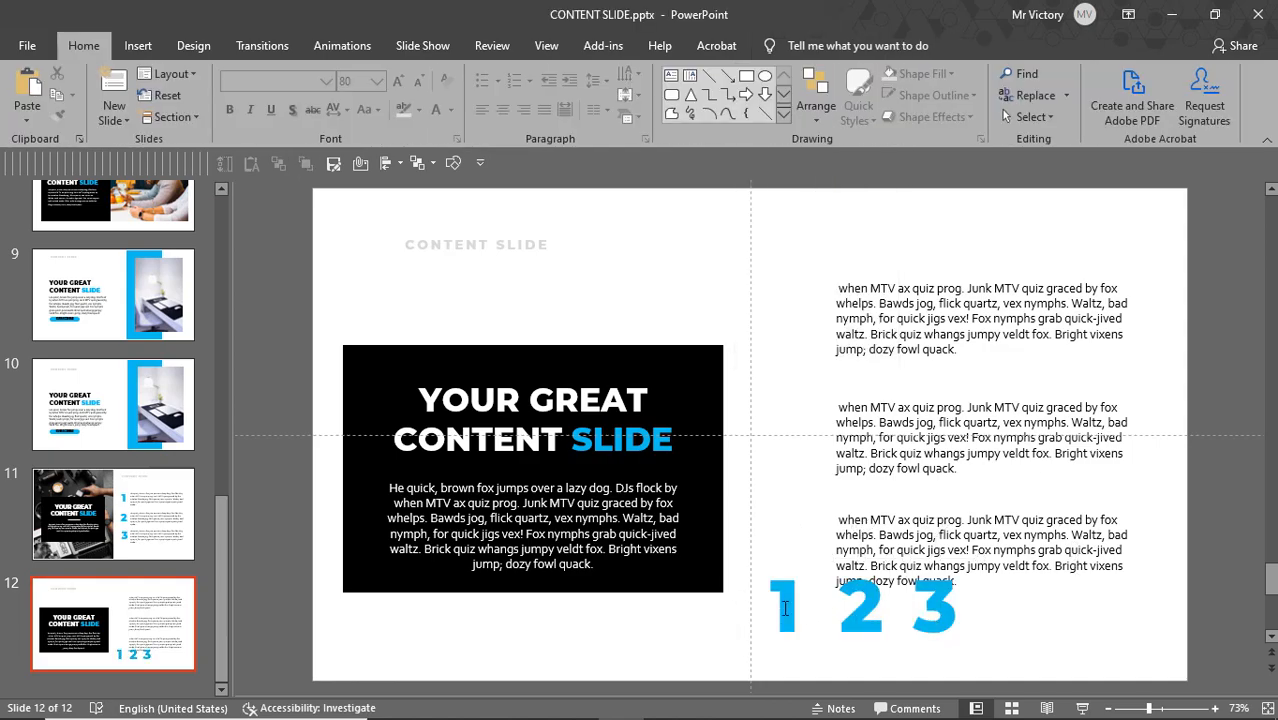
# - Place the numerals 1, 2 and 3 just left of the first, second and third paragraphs respectively
pyautogui.click(784, 608)
pyautogui.moveTo(797, 559); pyautogui.dragTo(807, 276)
pyautogui.click(876, 614)
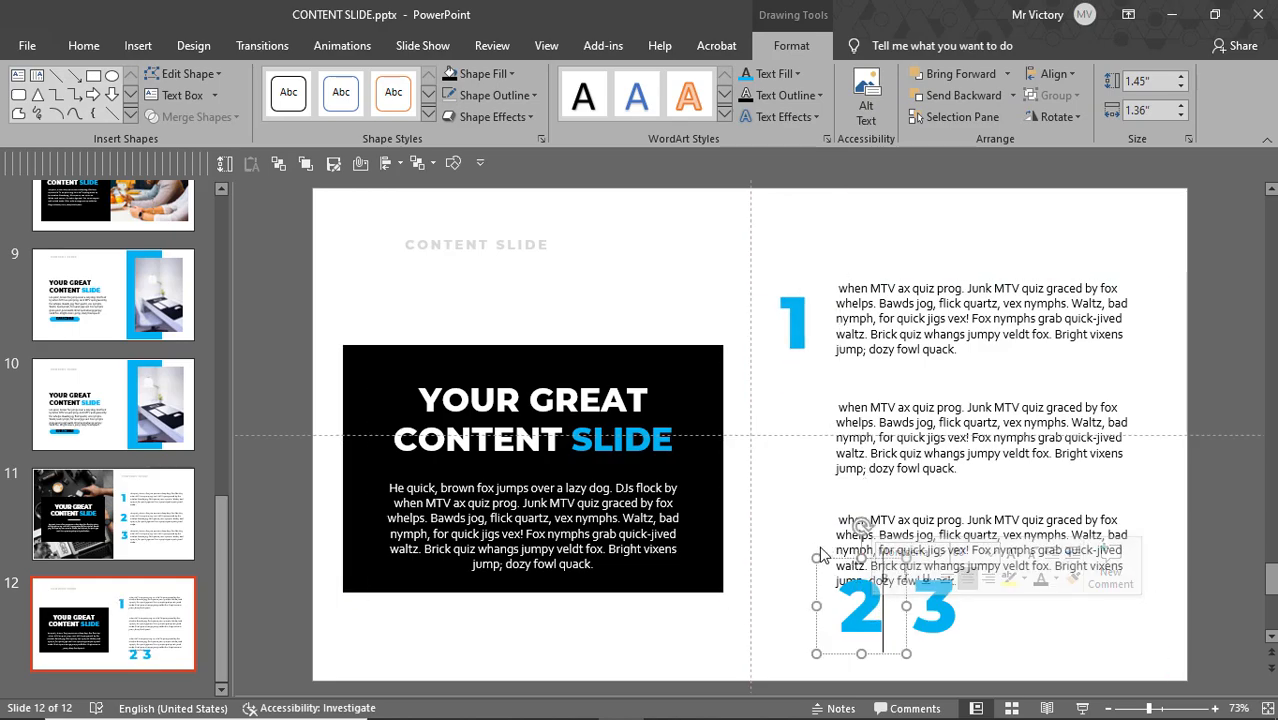
pyautogui.moveTo(824, 557); pyautogui.dragTo(763, 383)
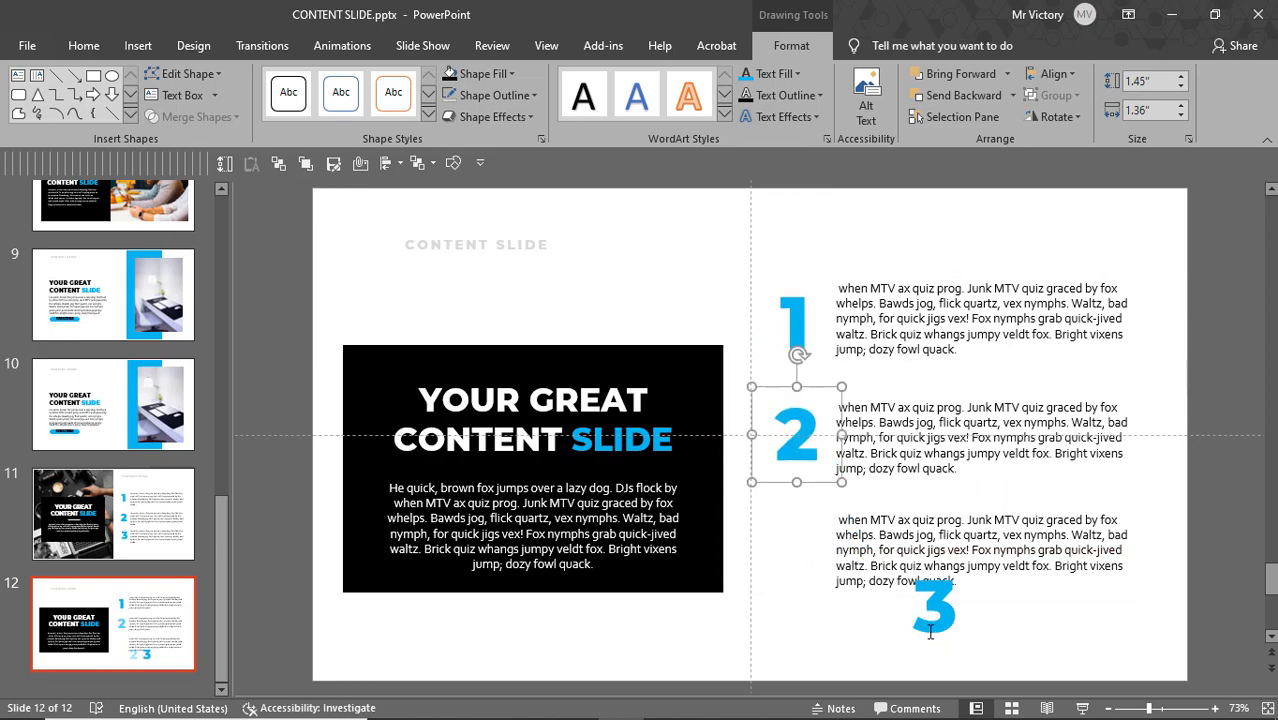
pyautogui.click(927, 627)
pyautogui.moveTo(927, 662); pyautogui.dragTo(781, 599)
pyautogui.click(921, 644)
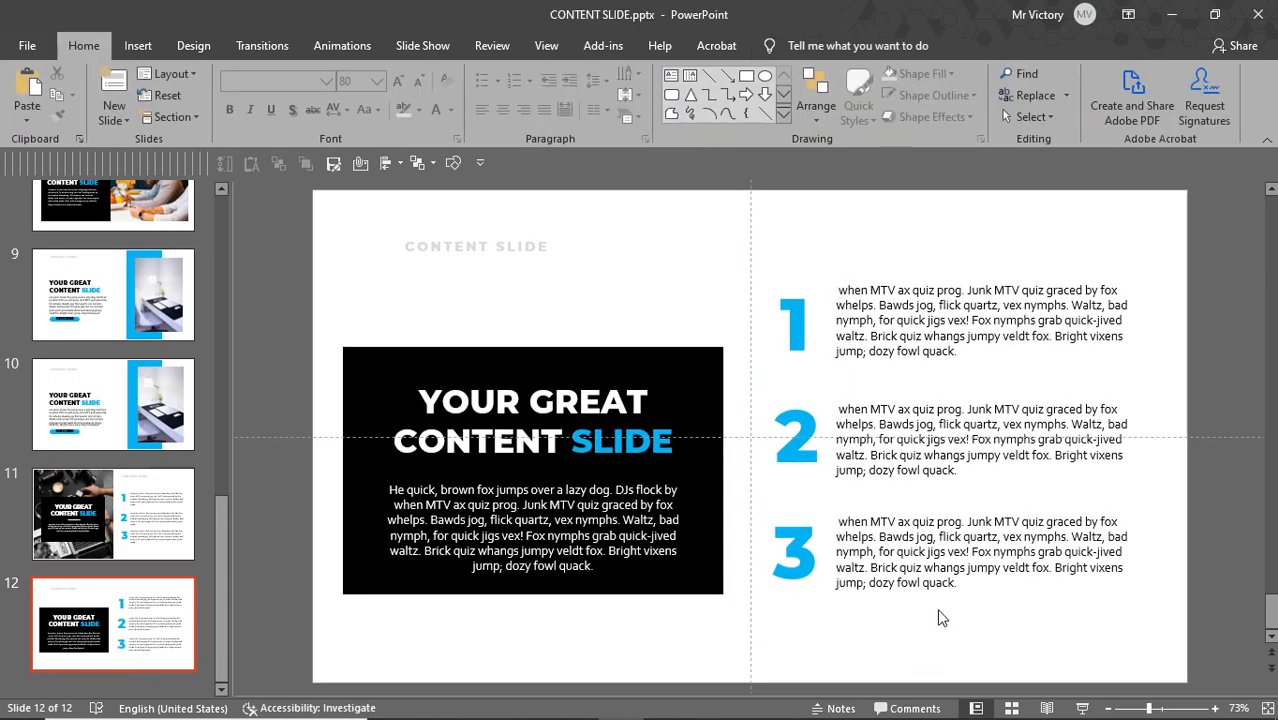
# - Insert the top-view gadgets picture from the PICTURES folder over the slide's left half and send it to the back
pyautogui.hotkey('alt', 'n')
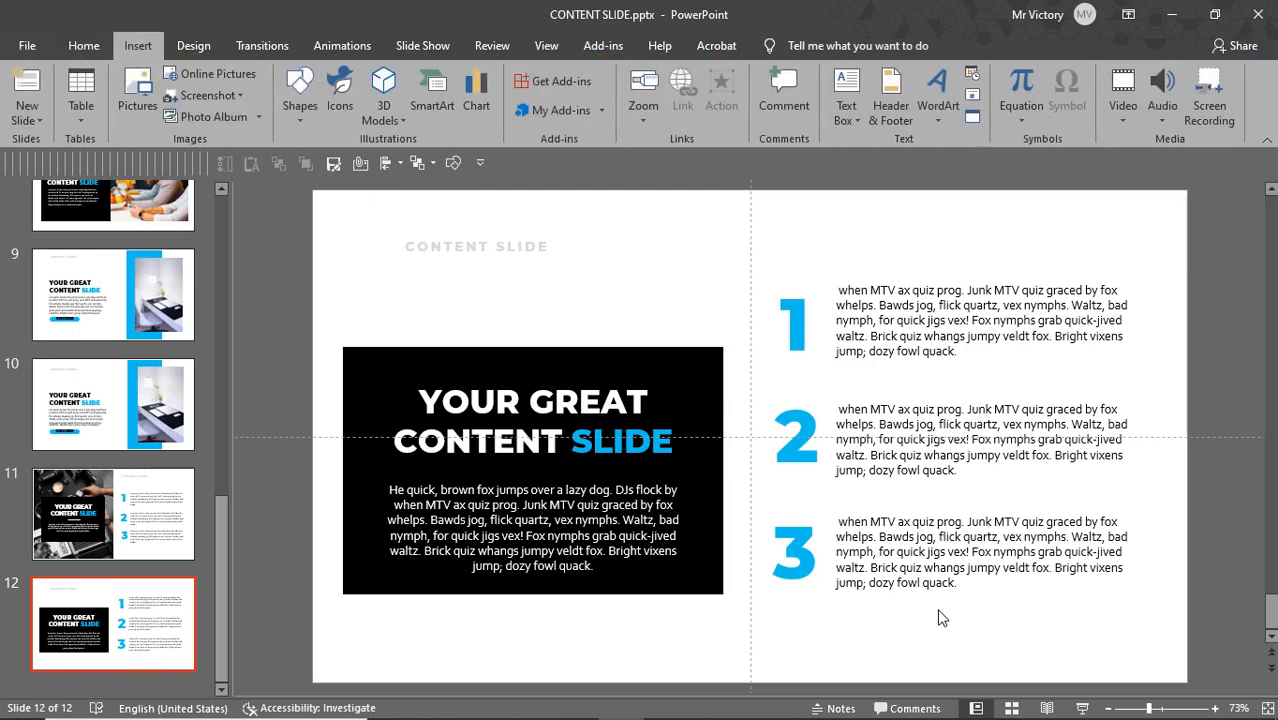
pyautogui.press('p')
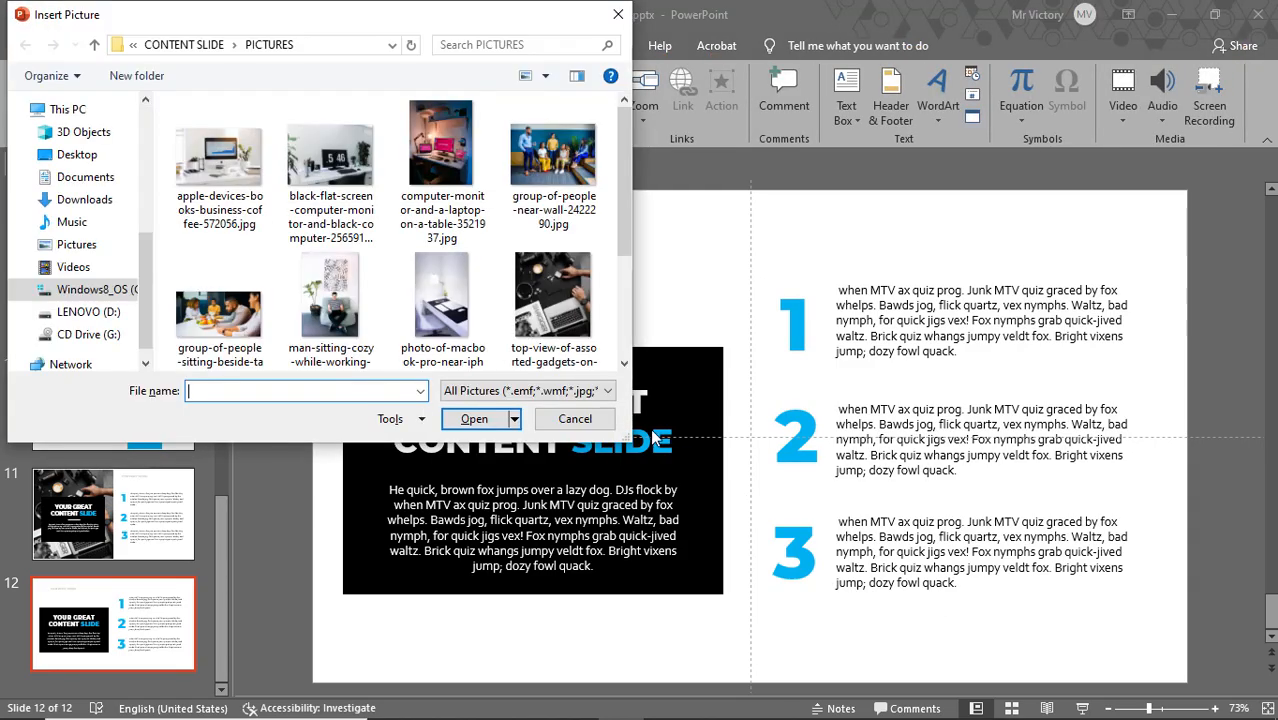
pyautogui.click(553, 300)
pyautogui.click(475, 419)
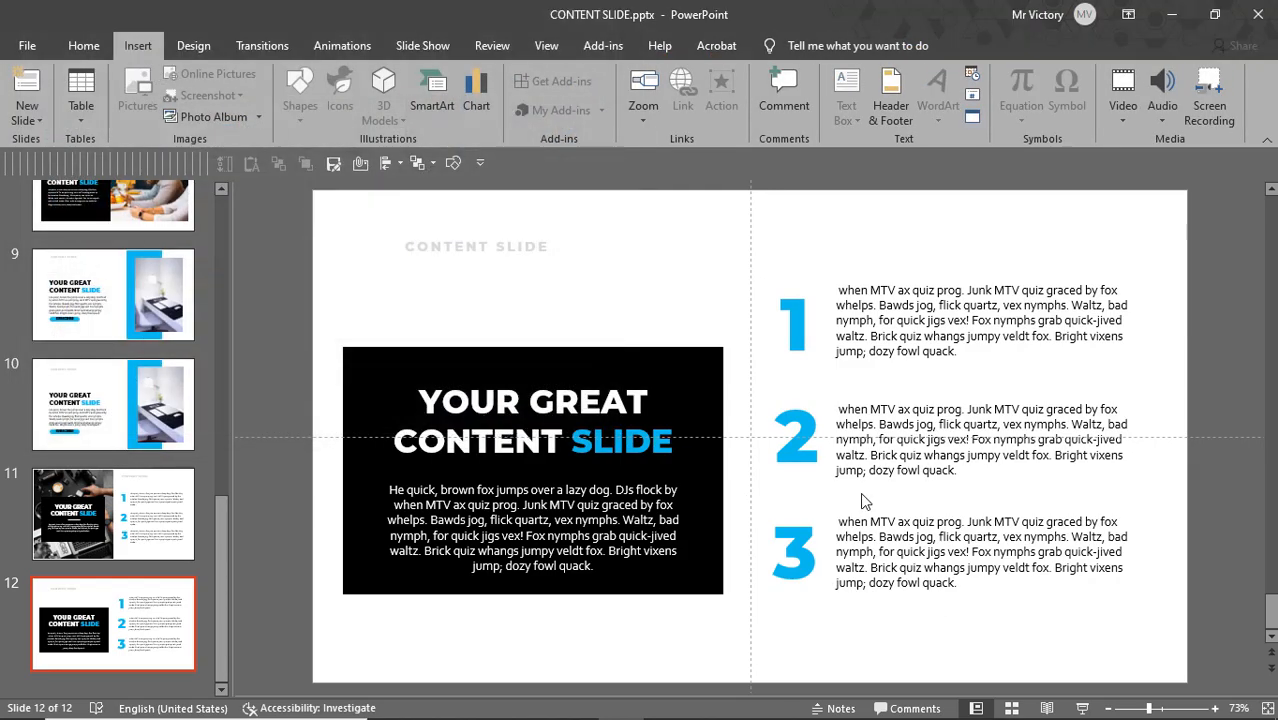
pyautogui.moveTo(765, 484); pyautogui.dragTo(592, 488)
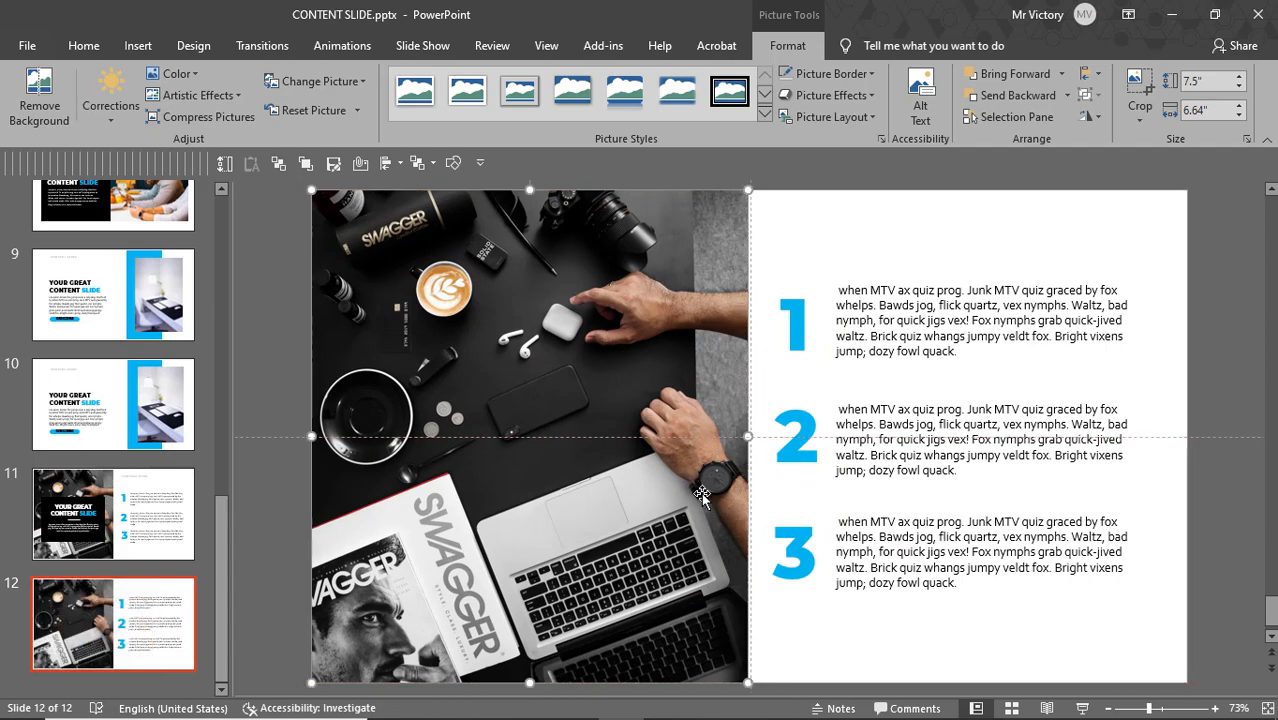
pyautogui.hotkey('ctrl', 'shift', '[')
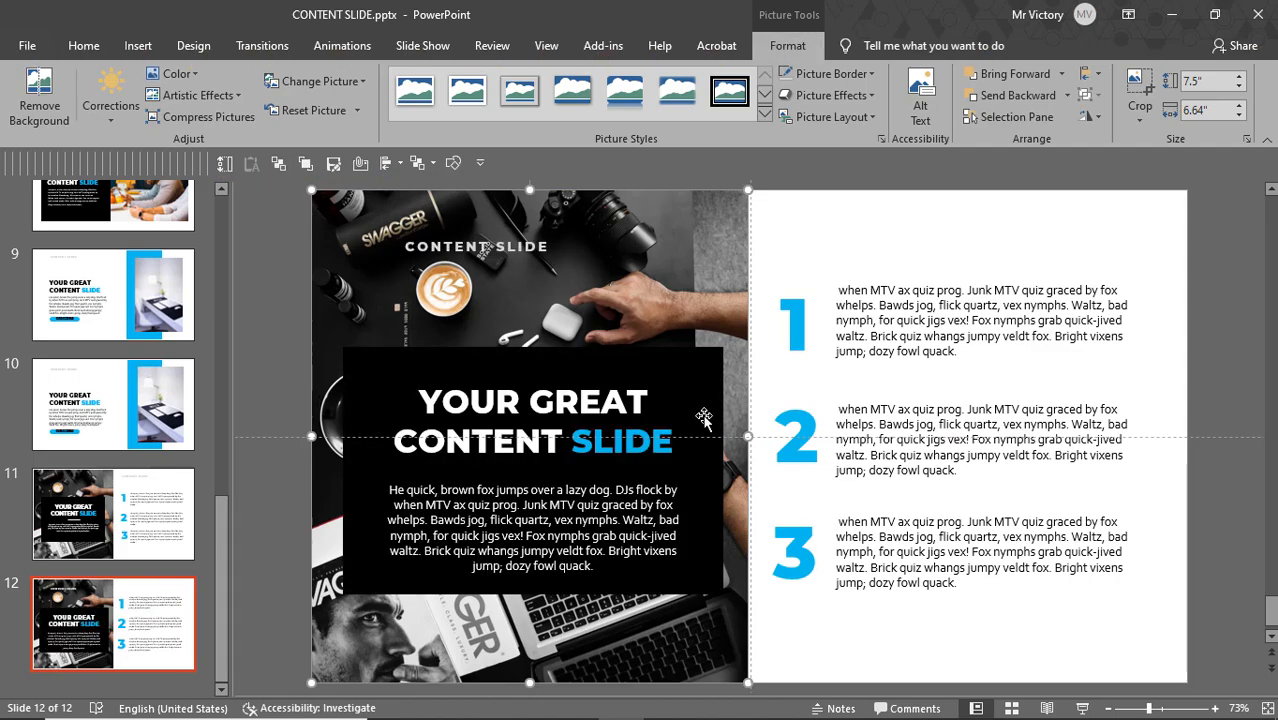
# - Move the CONTENT SLIDE label to the white half's upper right corner and nudge the title and white body text slightly up
pyautogui.click(487, 248)
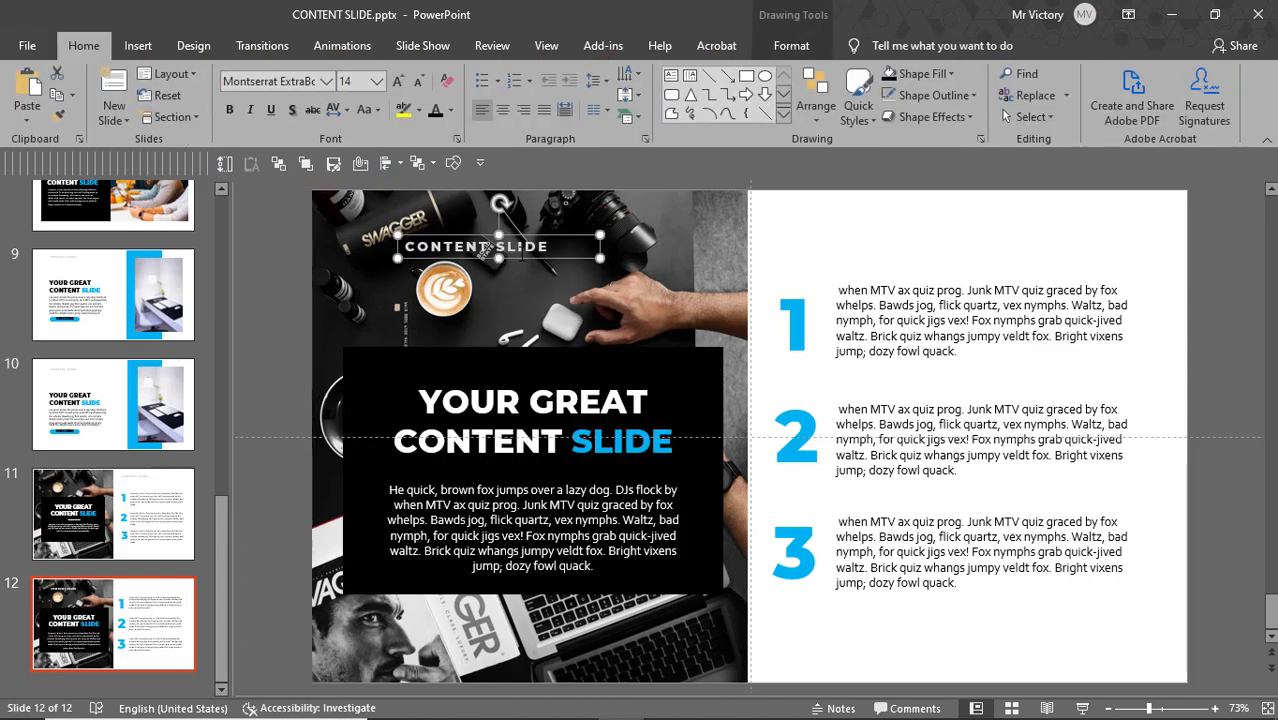
pyautogui.moveTo(520, 258); pyautogui.dragTo(1081, 241)
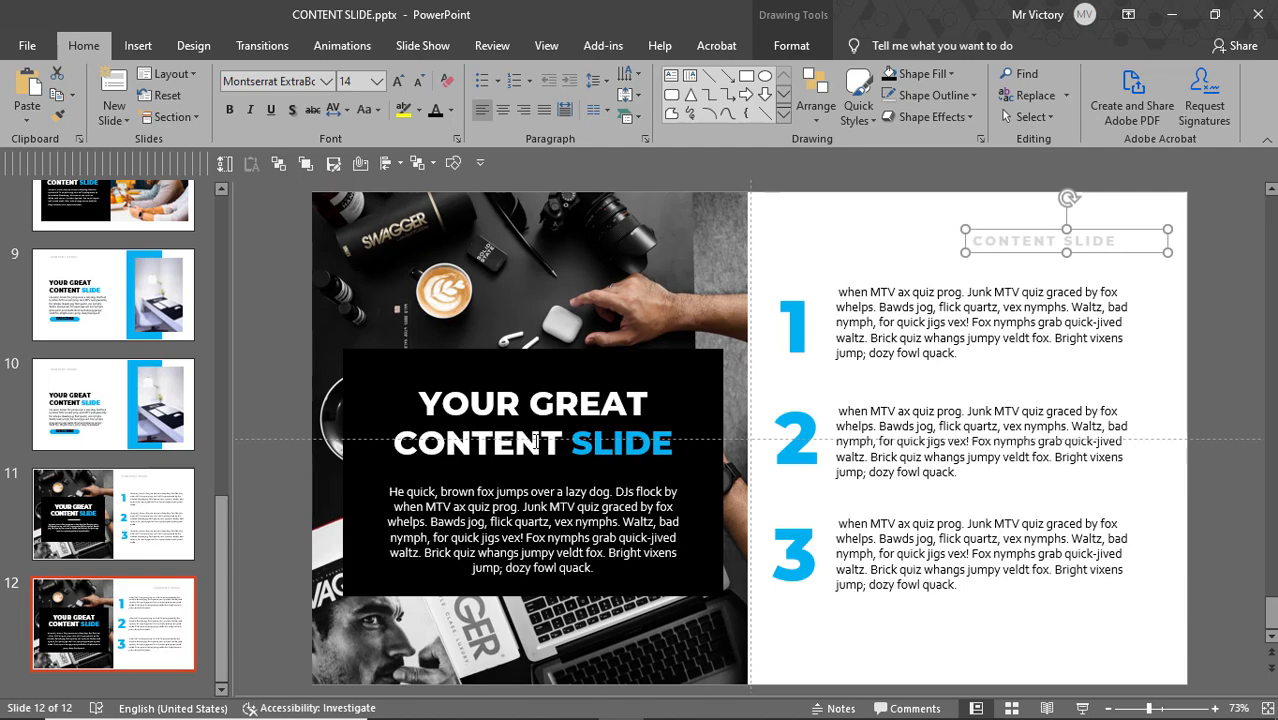
pyautogui.click(548, 377)
pyautogui.moveTo(548, 377); pyautogui.dragTo(548, 372)
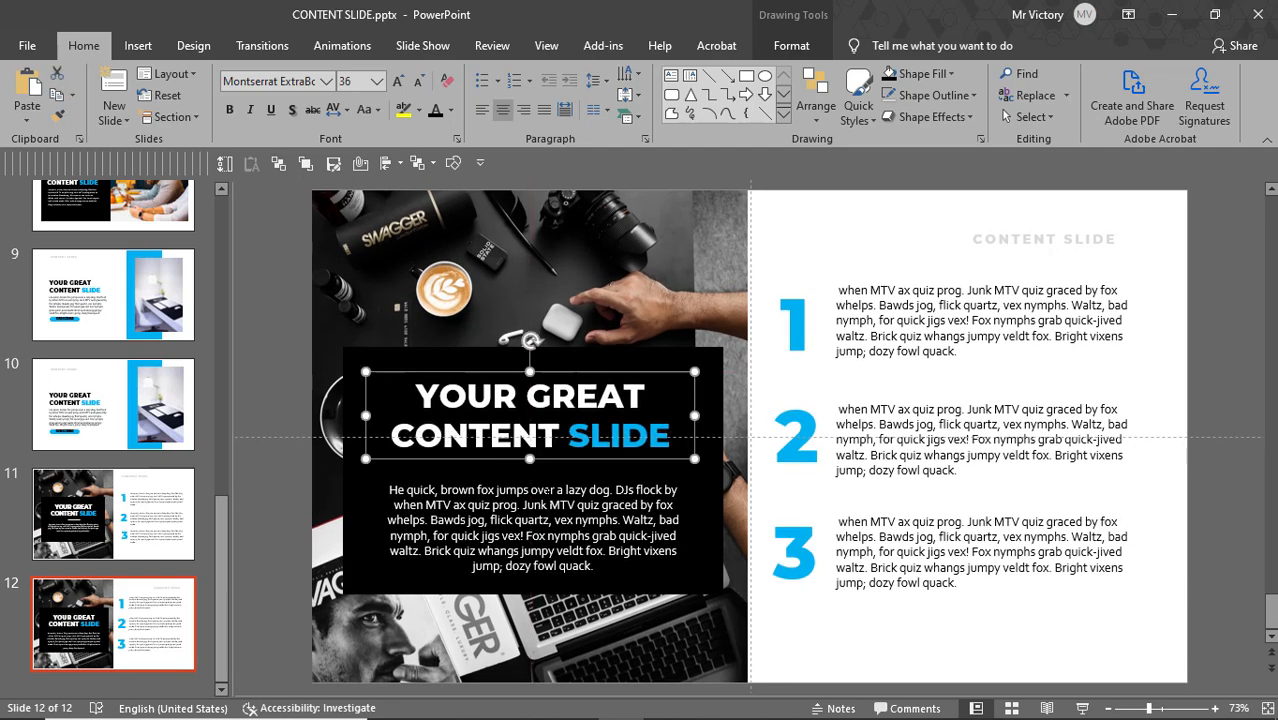
pyautogui.click(549, 478)
pyautogui.moveTo(549, 478); pyautogui.dragTo(548, 474)
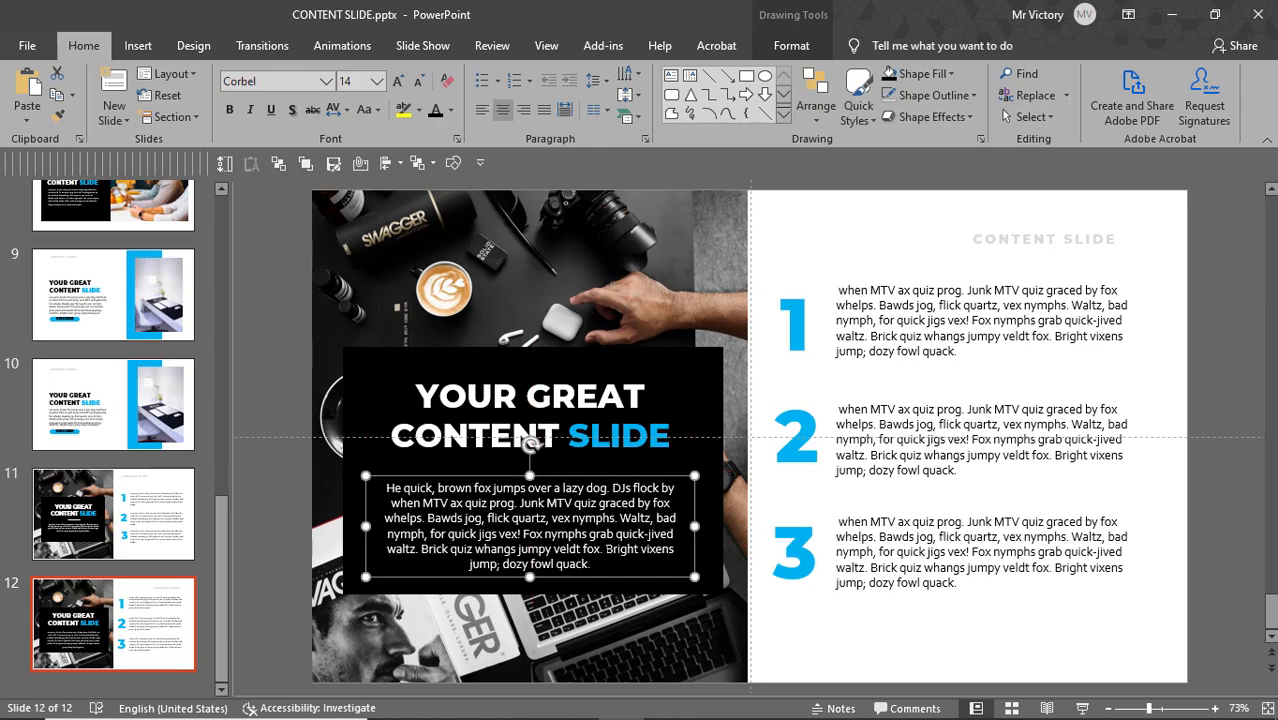
# - Delete the white body text from "Fox nymphs grab" onward and move the shortened paragraph lower in the black box
pyautogui.moveTo(605, 549); pyautogui.dragTo(592, 566)
pyautogui.click(576, 549)
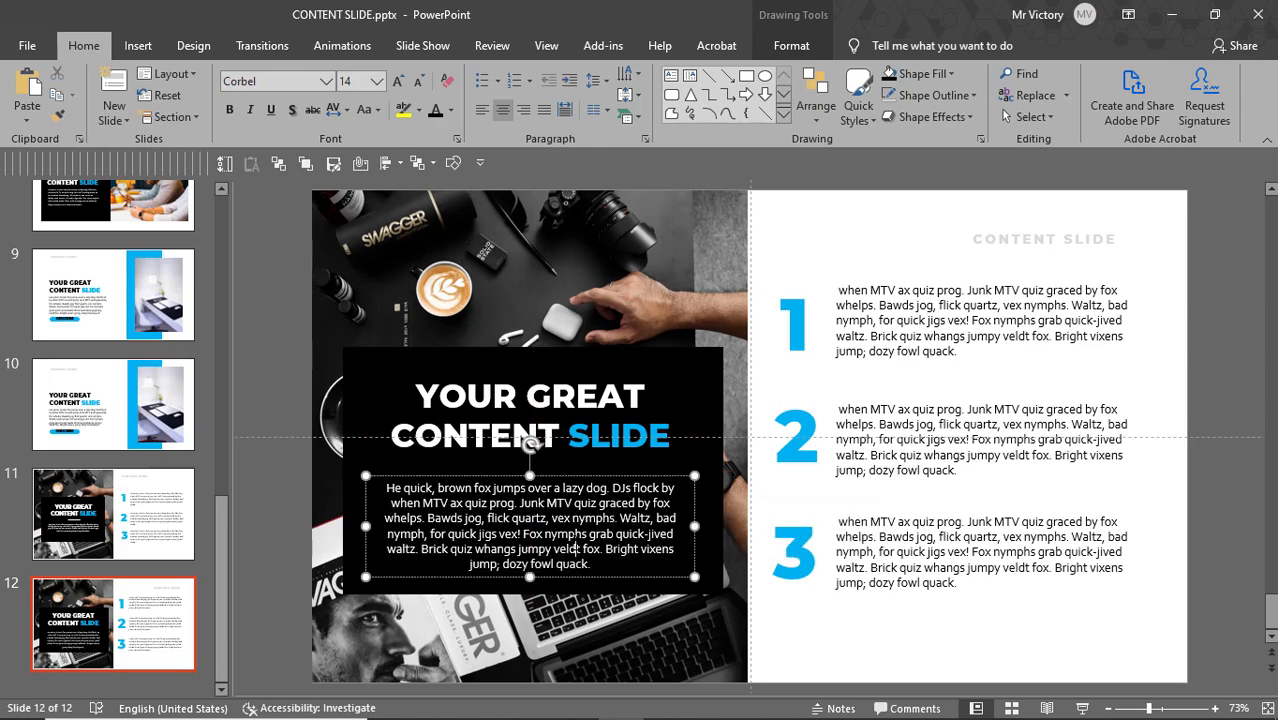
pyautogui.moveTo(522, 533); pyautogui.dragTo(583, 561)
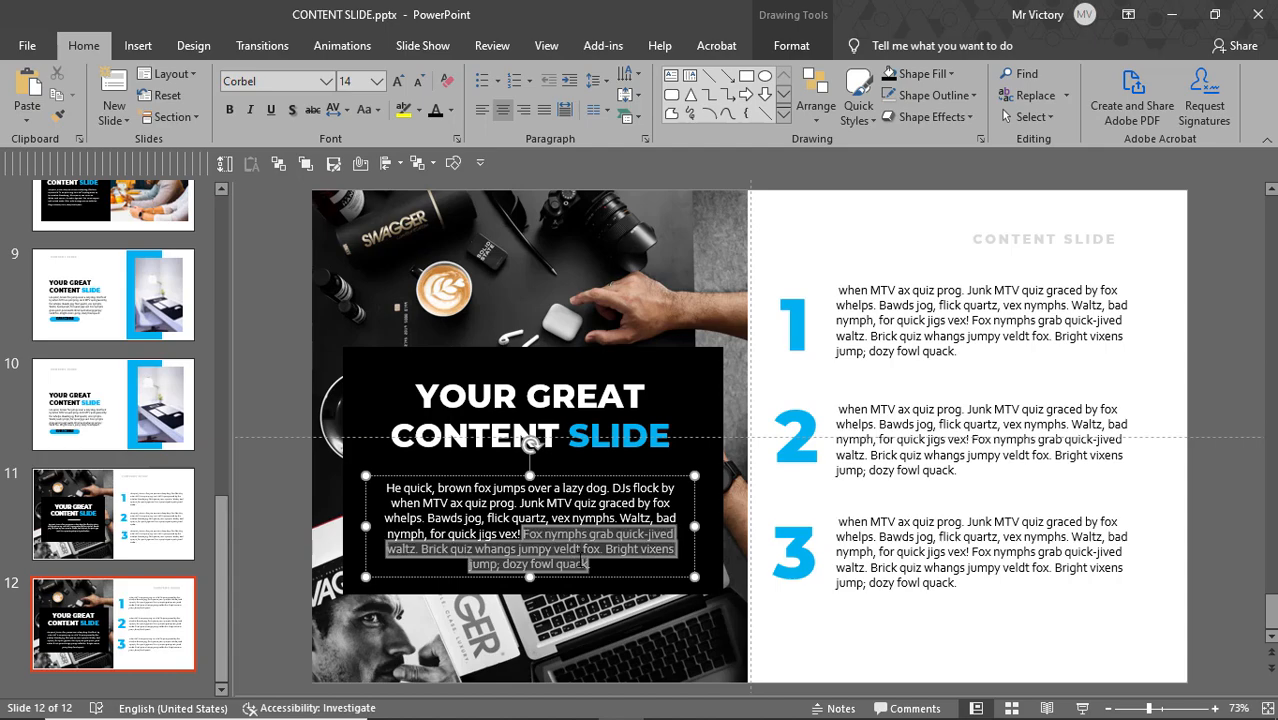
pyautogui.press('BackSpace')
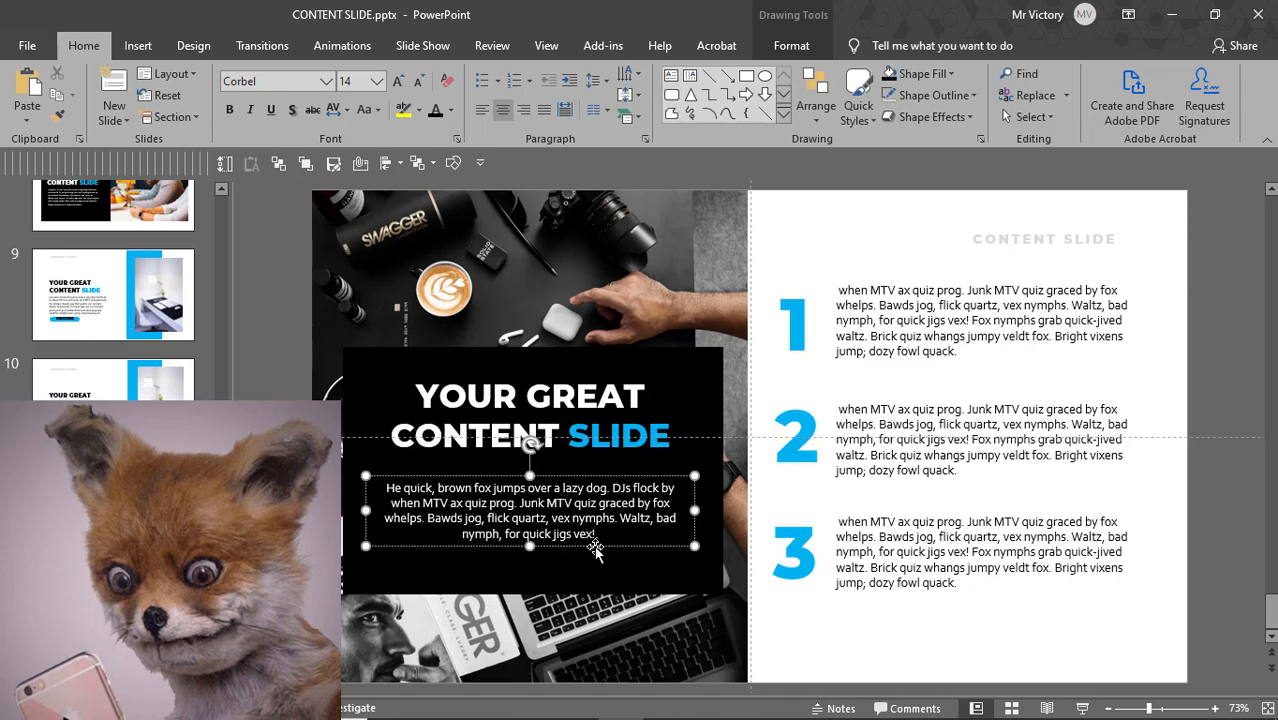
pyautogui.moveTo(595, 548); pyautogui.dragTo(600, 567)
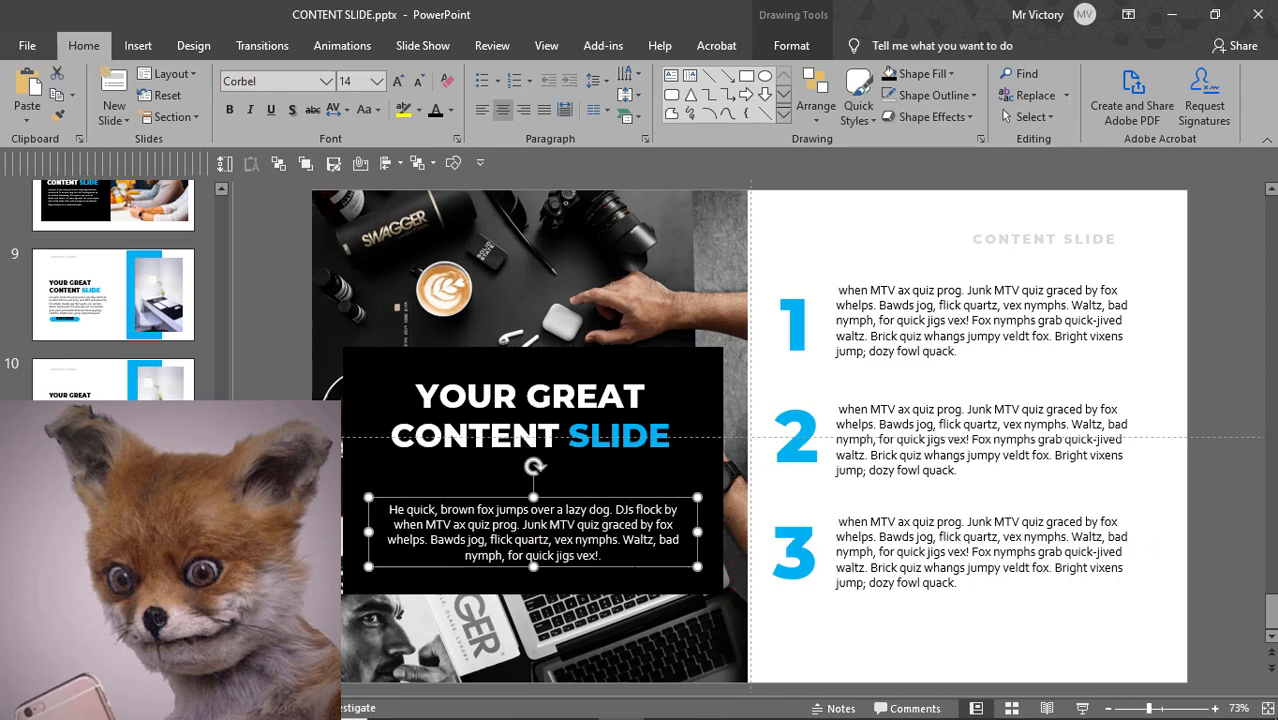
pyautogui.click(789, 647)
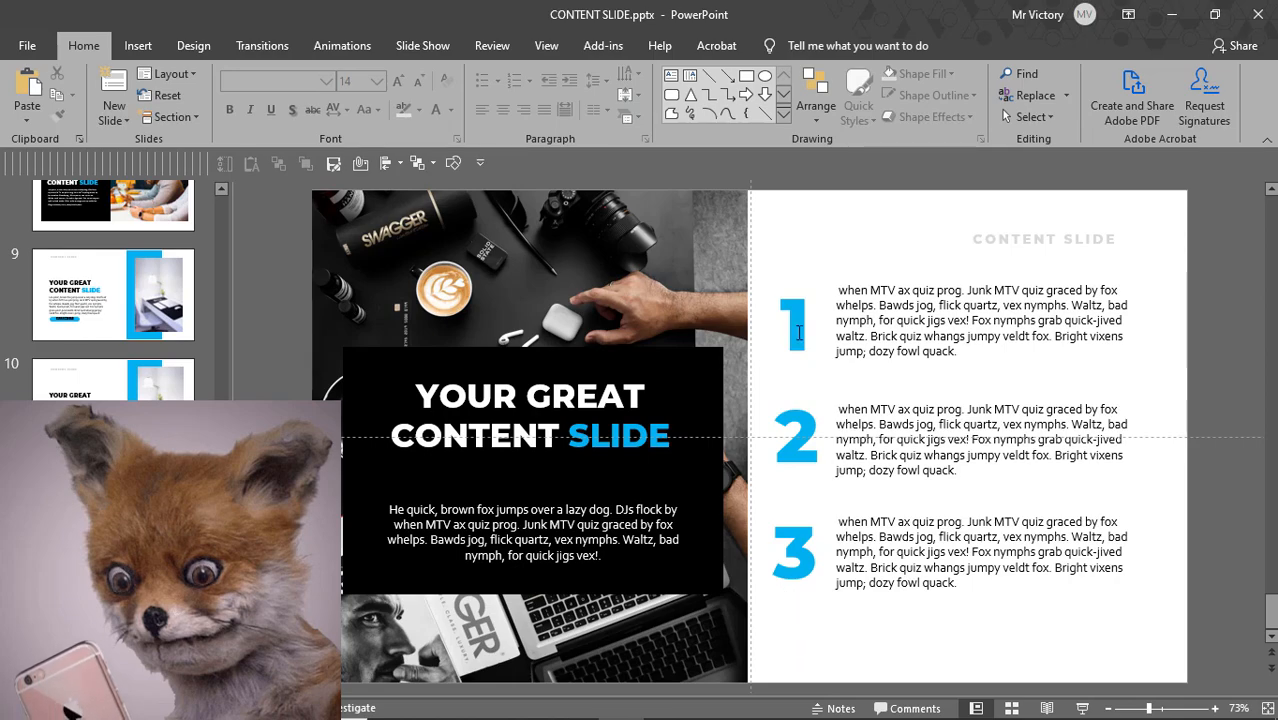
# - Draw a horizontal divider line about 1.79 inches long between the title and the white body text
pyautogui.click(711, 80)
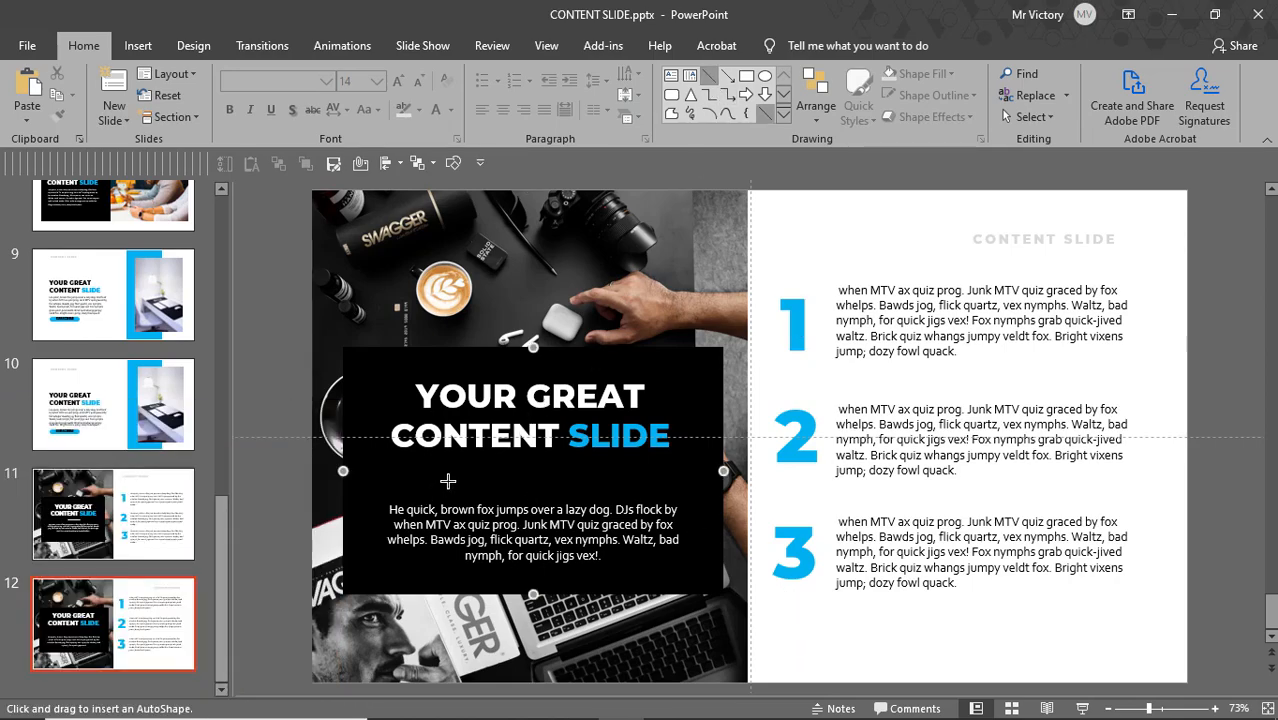
pyautogui.moveTo(480, 470); pyautogui.dragTo(596, 470)
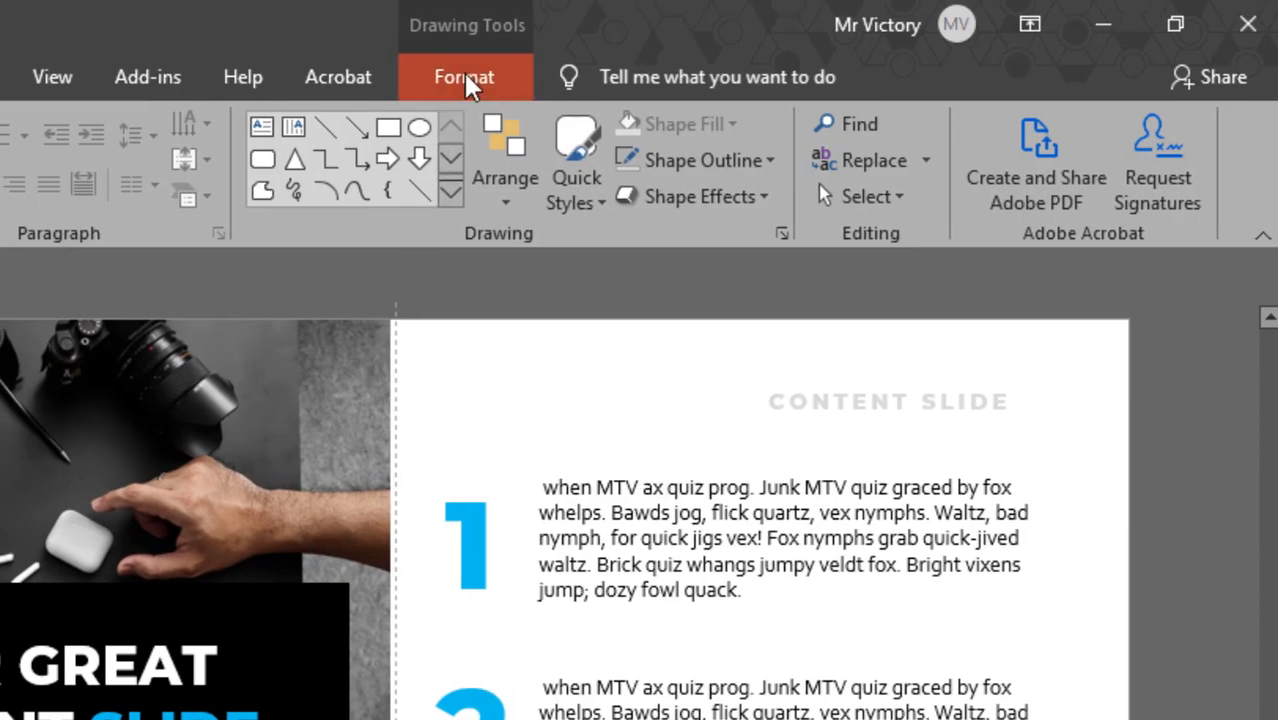
pyautogui.click(463, 80)
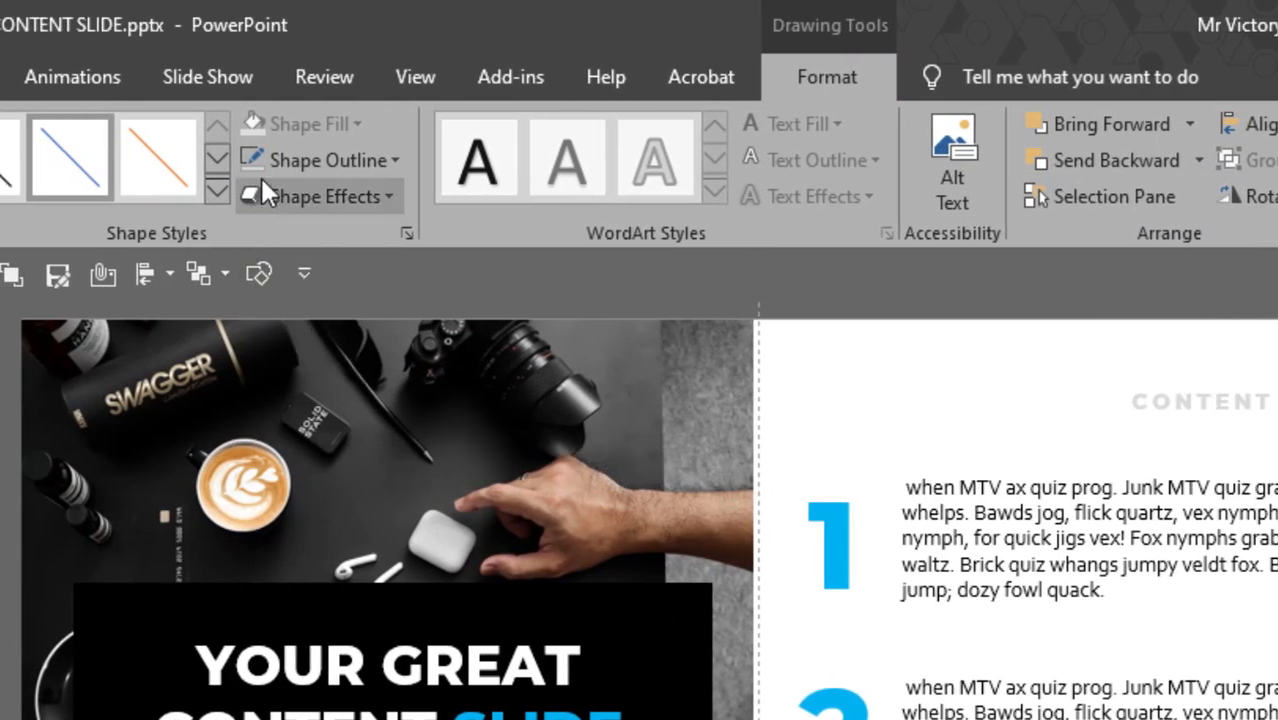
pyautogui.click(394, 163)
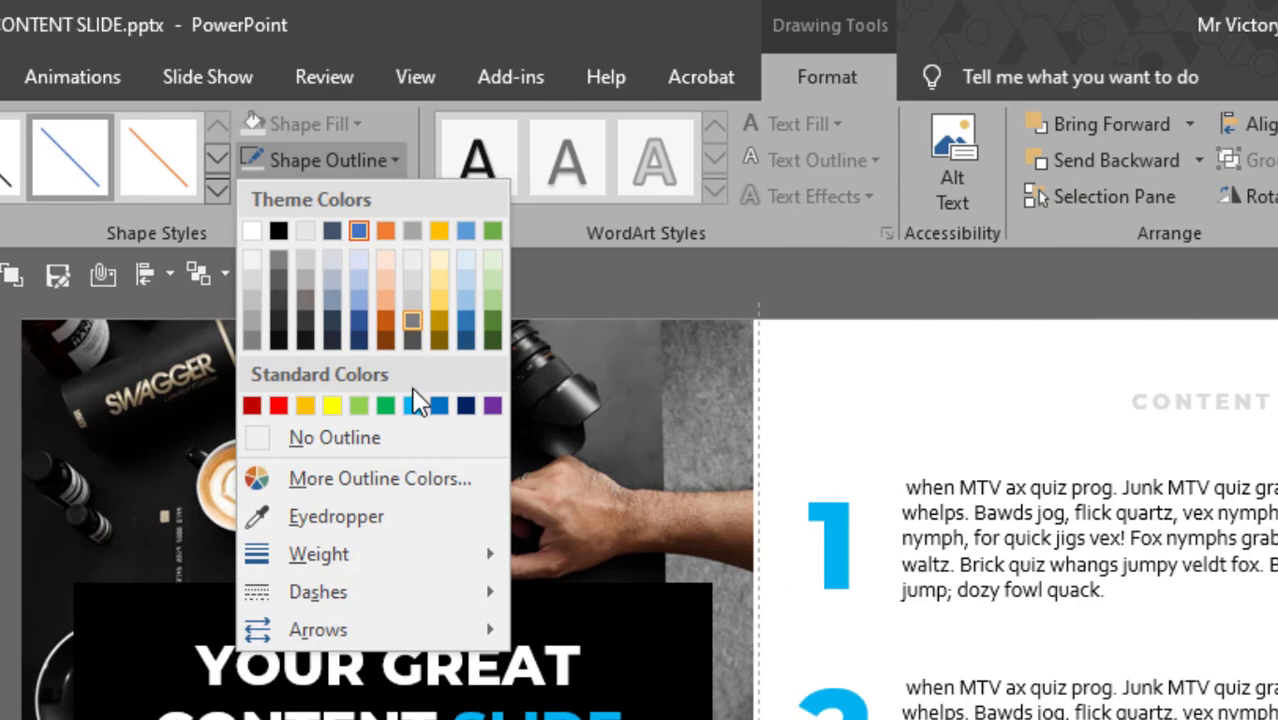
pyautogui.moveTo(428, 553)
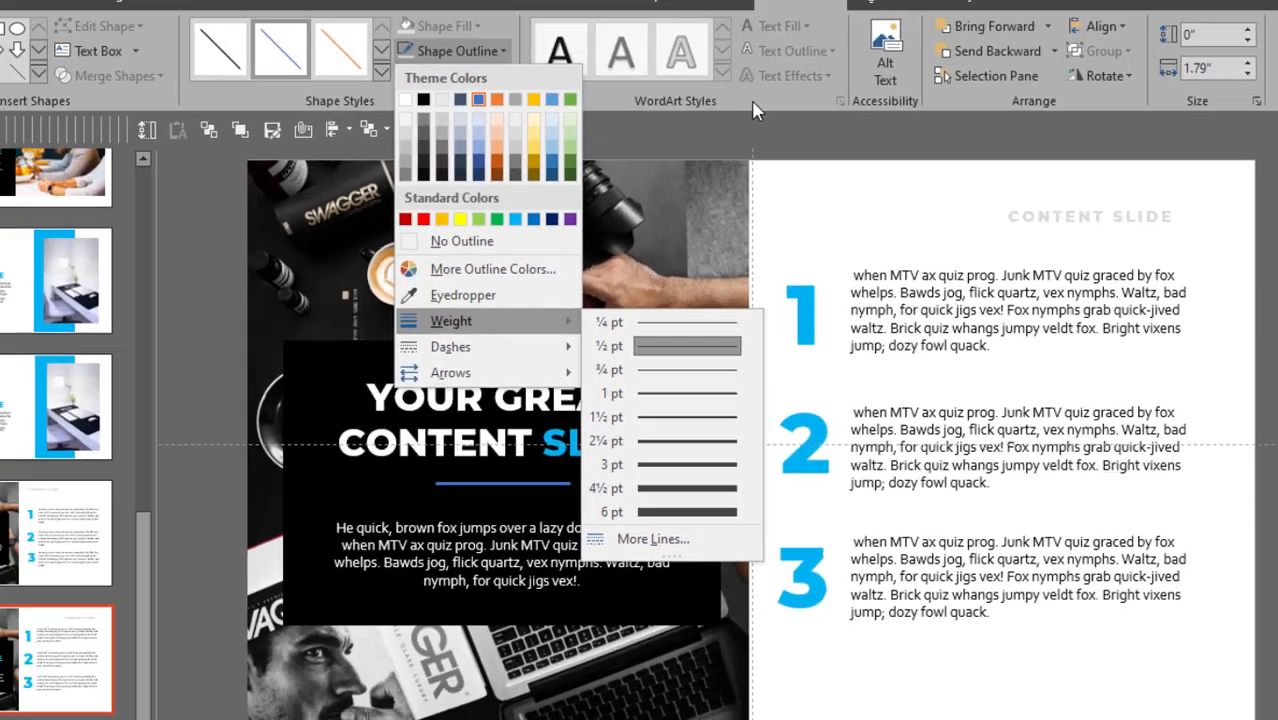
pyautogui.click(743, 20)
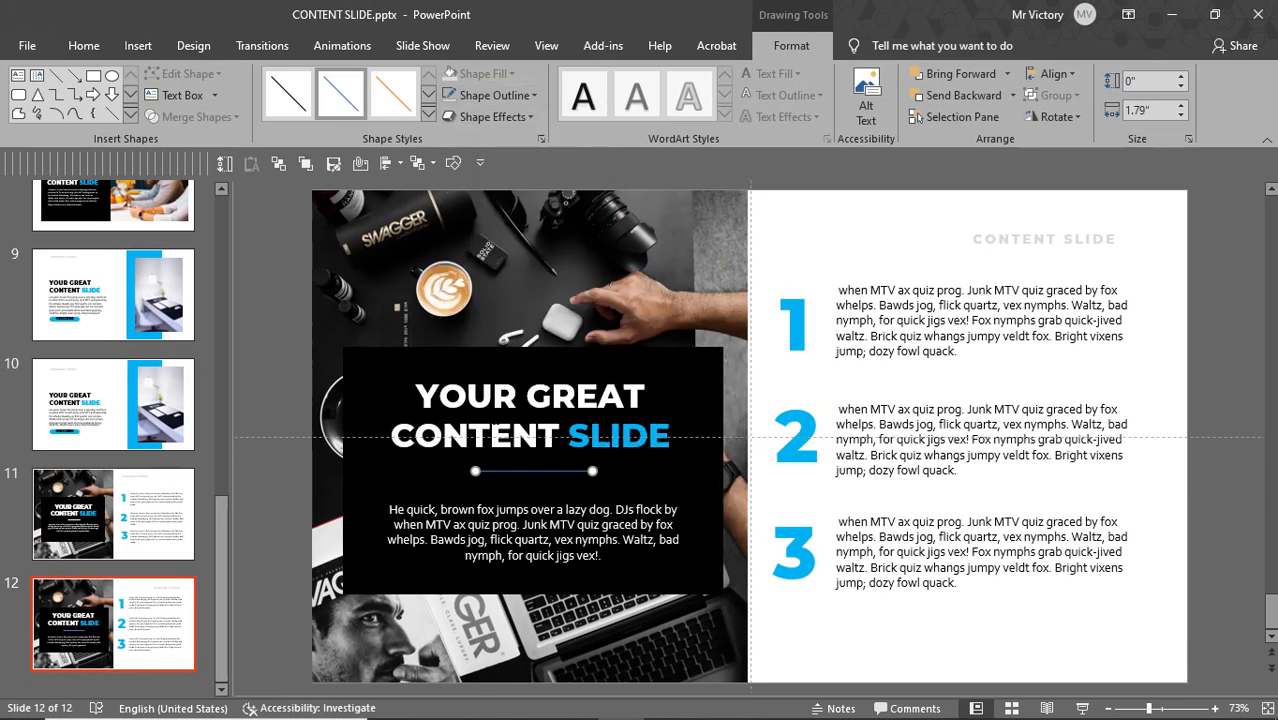
# - Format the divider line with a 3 pt width and a solid white color
pyautogui.rightClick(516, 474)
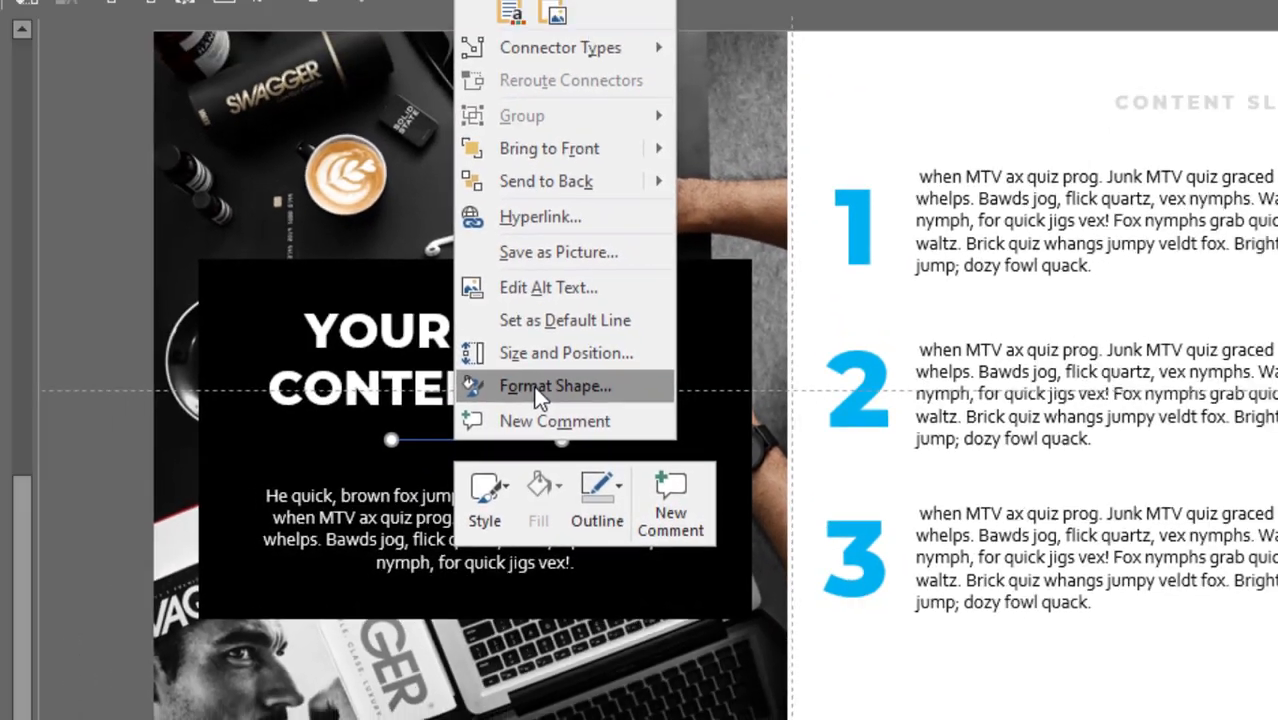
pyautogui.click(494, 337)
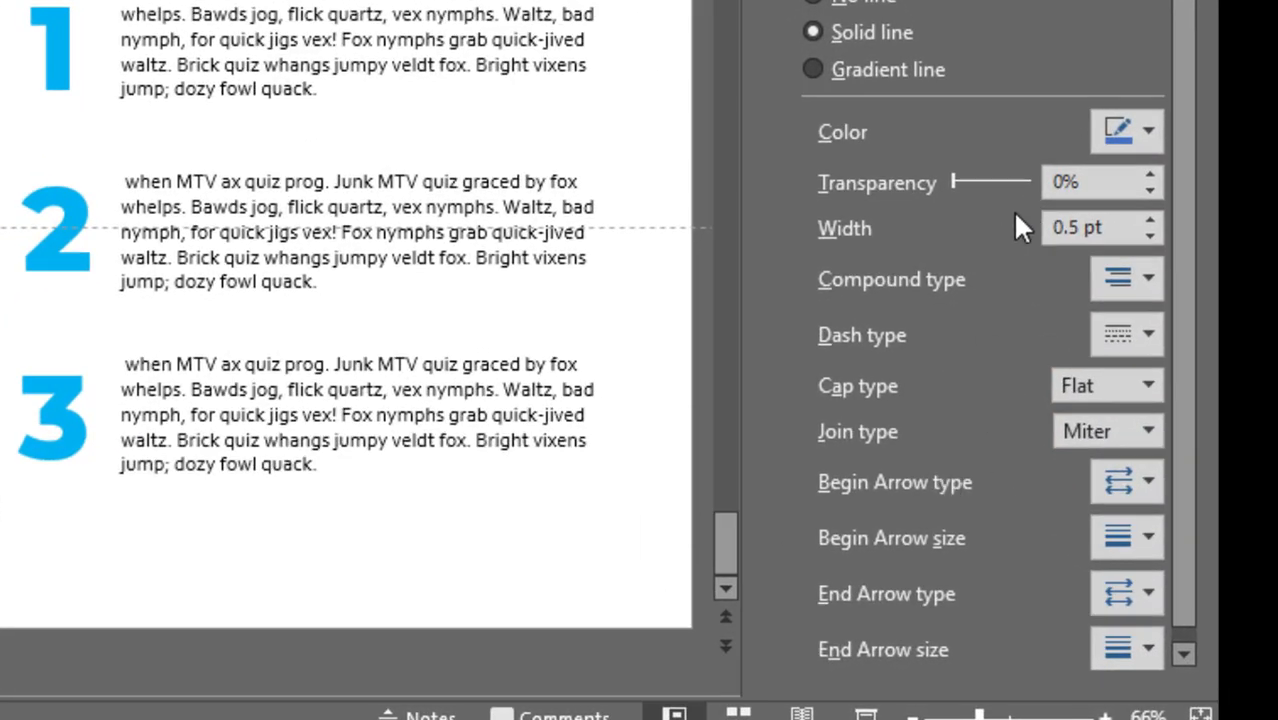
pyautogui.click(1149, 220)
pyautogui.click(1149, 220)
pyautogui.click(1149, 220)
pyautogui.click(1149, 220)
pyautogui.click(1149, 220)
pyautogui.click(1149, 220)
pyautogui.click(1149, 220)
pyautogui.click(1149, 220)
pyautogui.click(1149, 220)
pyautogui.click(1149, 220)
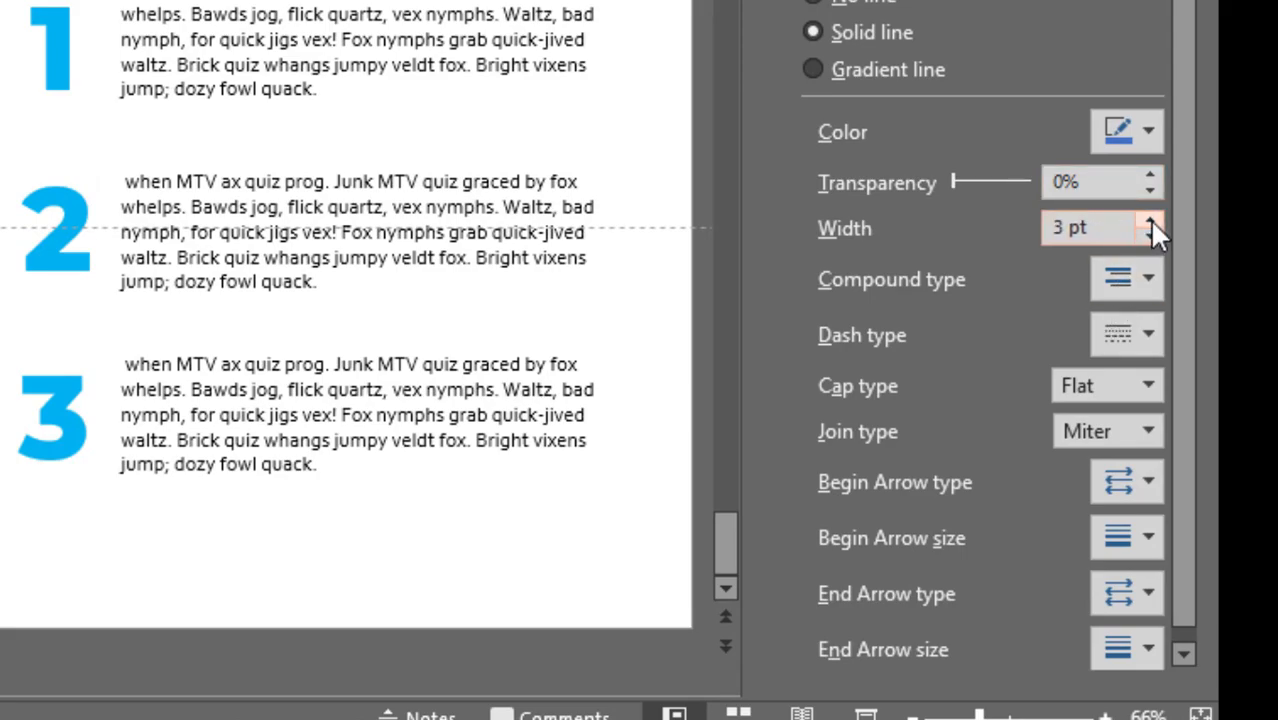
pyautogui.click(1145, 138)
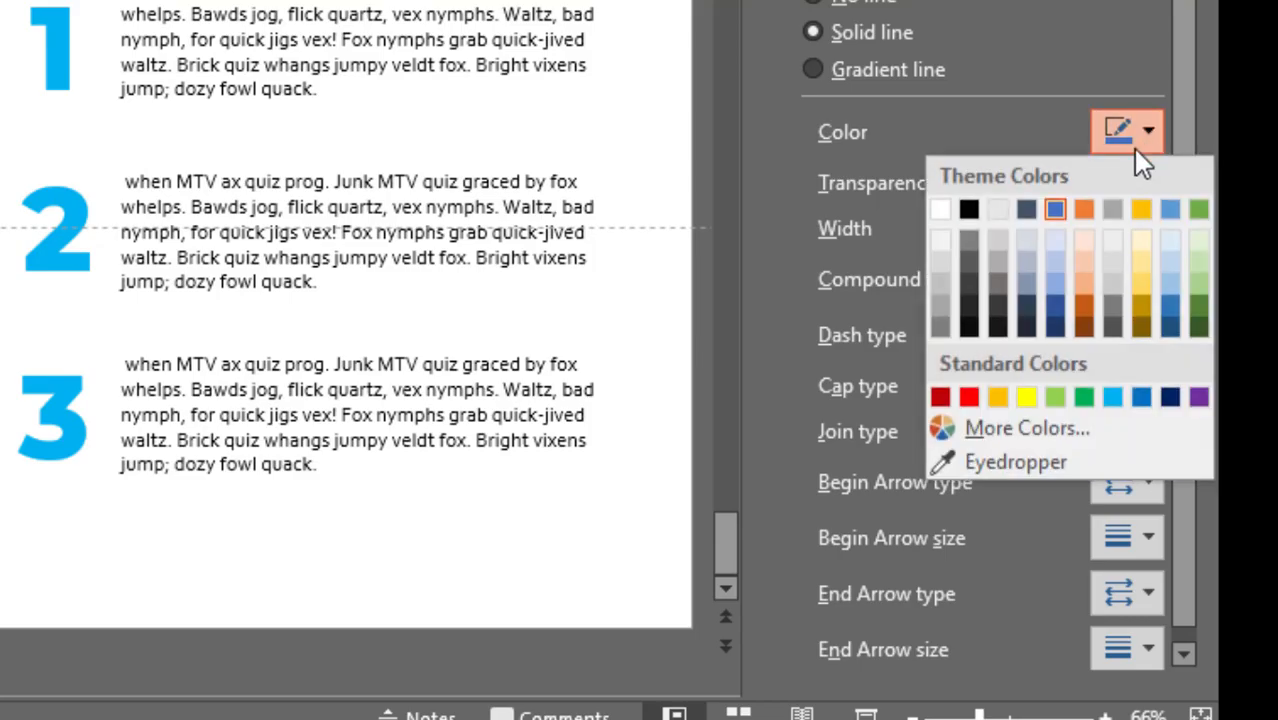
pyautogui.click(968, 209)
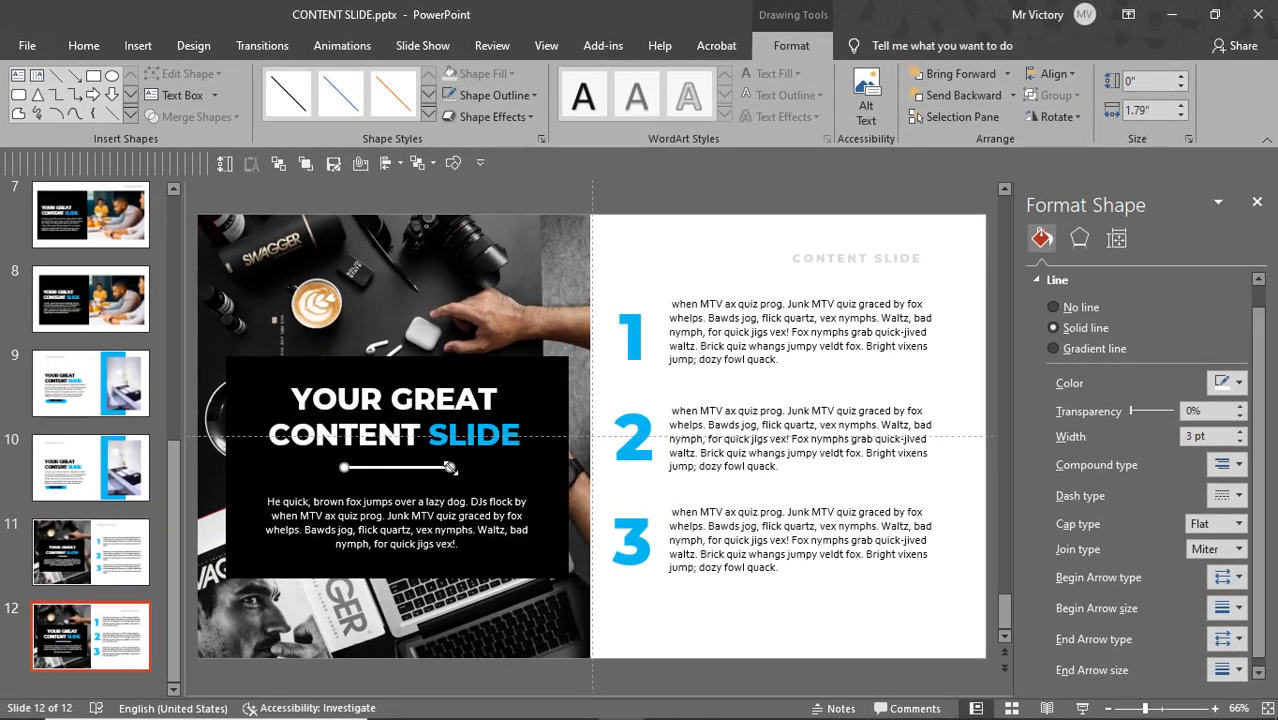
# - Shorten the divider line to about 1.19 inches and center it beneath the title
pyautogui.moveTo(450, 467); pyautogui.dragTo(400, 468)
pyautogui.click(391, 468)
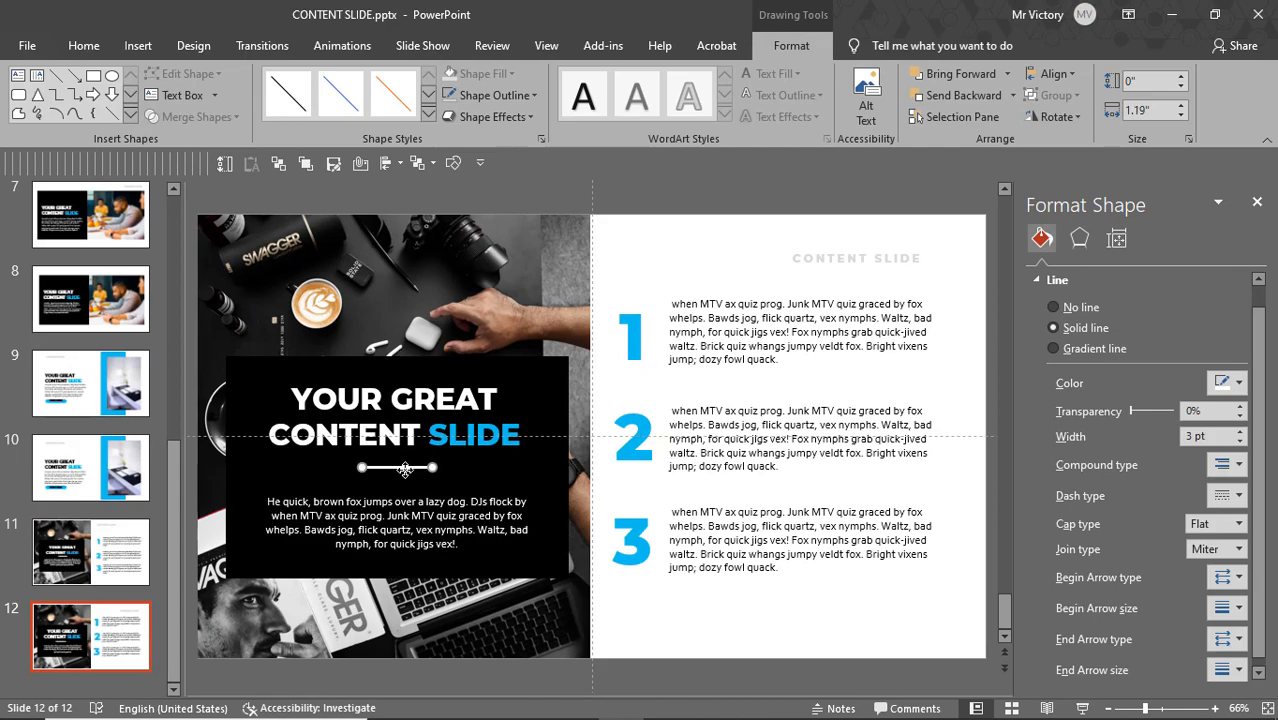